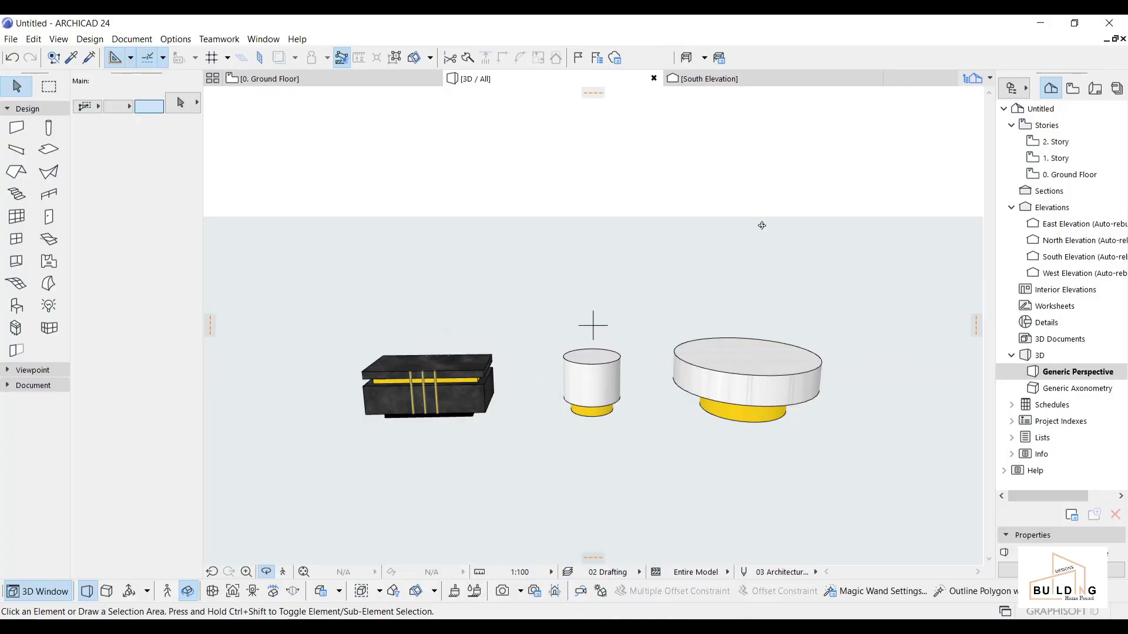
# Orbit the 3D view of the three furniture pieces, then return to the Ground Floor plan.
pyautogui.moveTo(544, 398)
pyautogui.mouseDown()
pyautogui.moveTo(607, 428)
pyautogui.moveTo(765, 428)
pyautogui.moveTo(831, 405)
pyautogui.moveTo(605, 453)
pyautogui.moveTo(559, 395)
pyautogui.moveTo(535, 394)
pyautogui.moveTo(546, 414)
pyautogui.moveTo(549, 385)
pyautogui.moveTo(557, 407)
pyautogui.mouseUp()
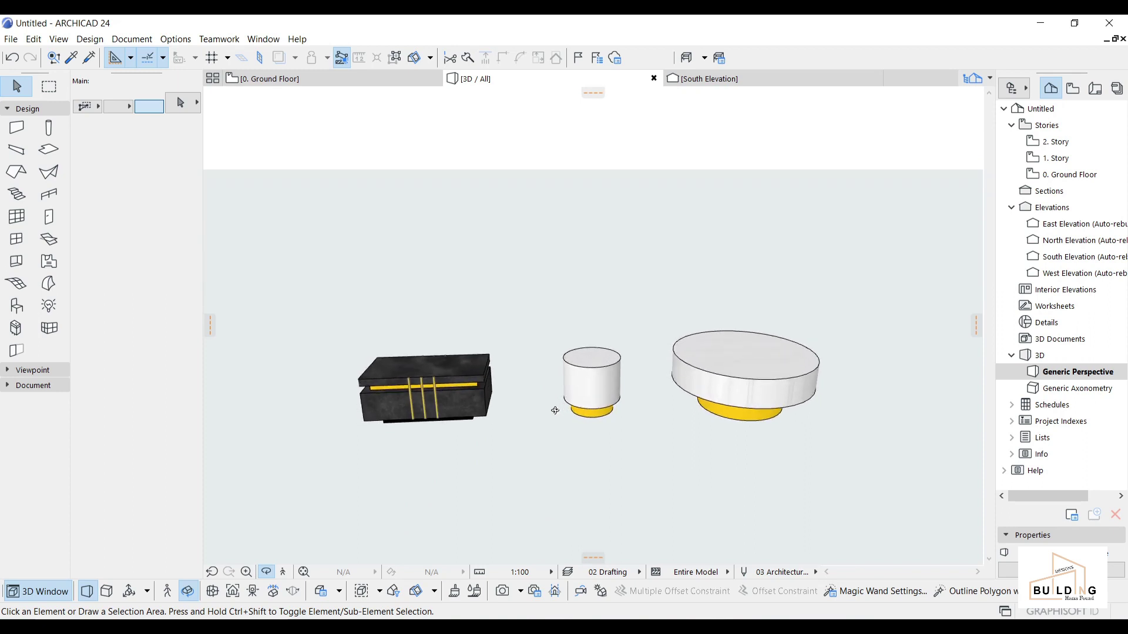
pyautogui.click(312, 79)
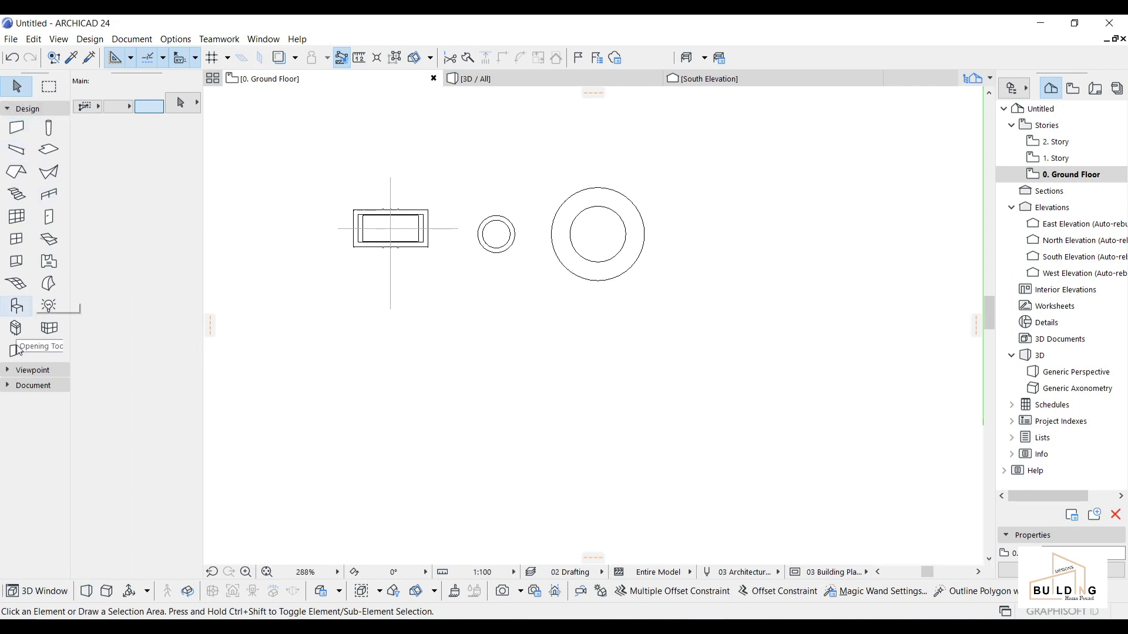
# Set Object defaults to Cylinder 24 with radius 600 and a 0.13 mm black contour pen.
pyautogui.click(19, 310)
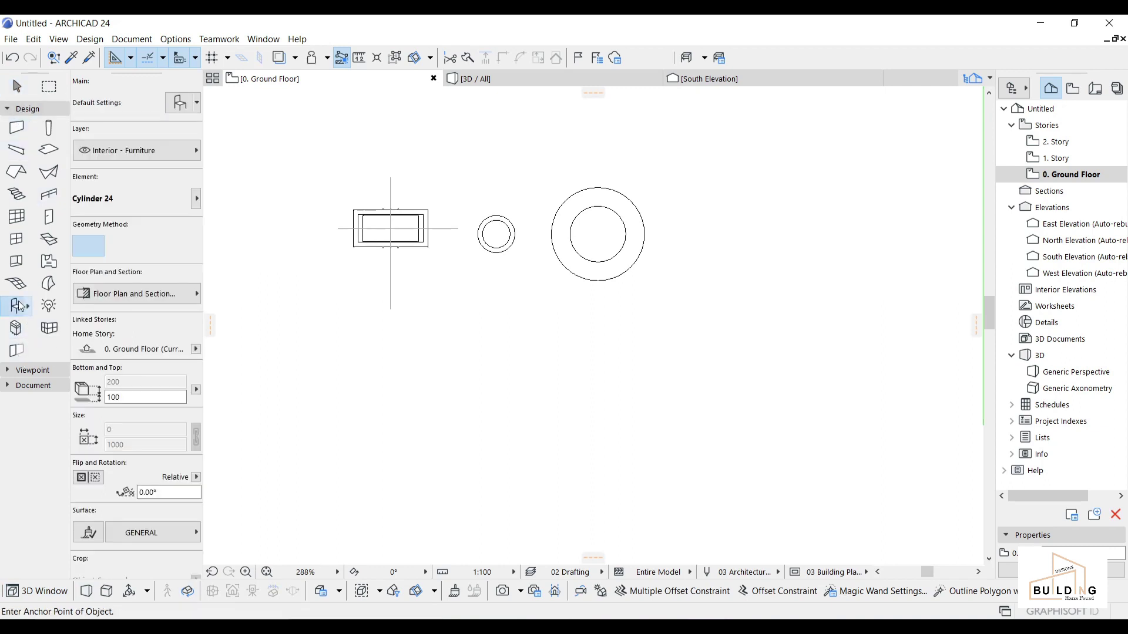
pyautogui.click(178, 104)
pyautogui.scroll(2, 206, 181)
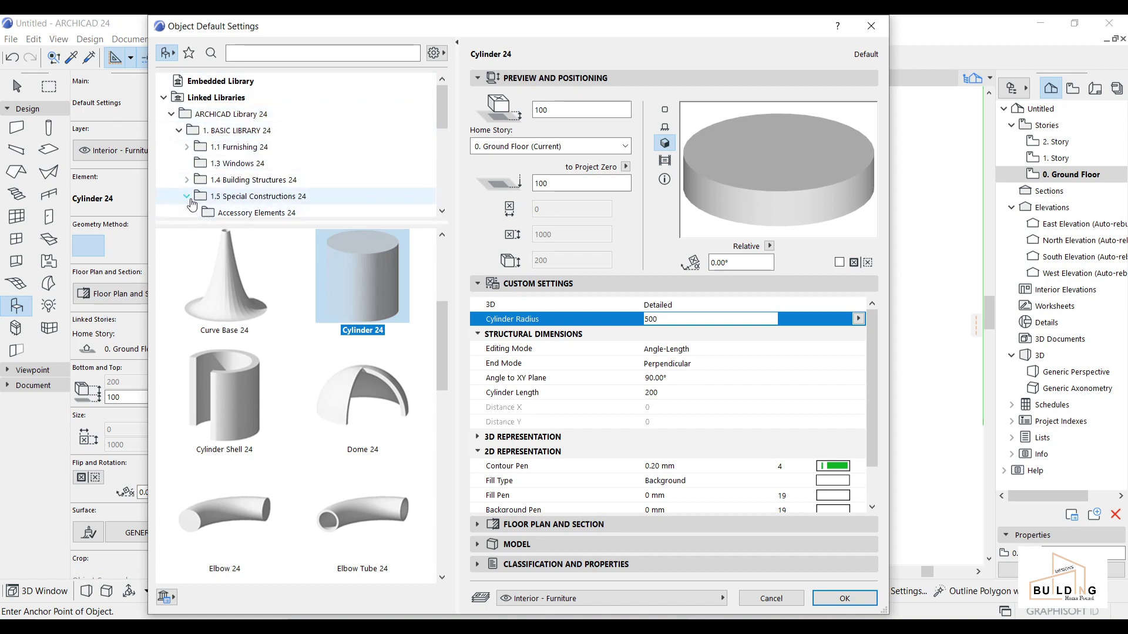
pyautogui.scroll(-1, 252, 188)
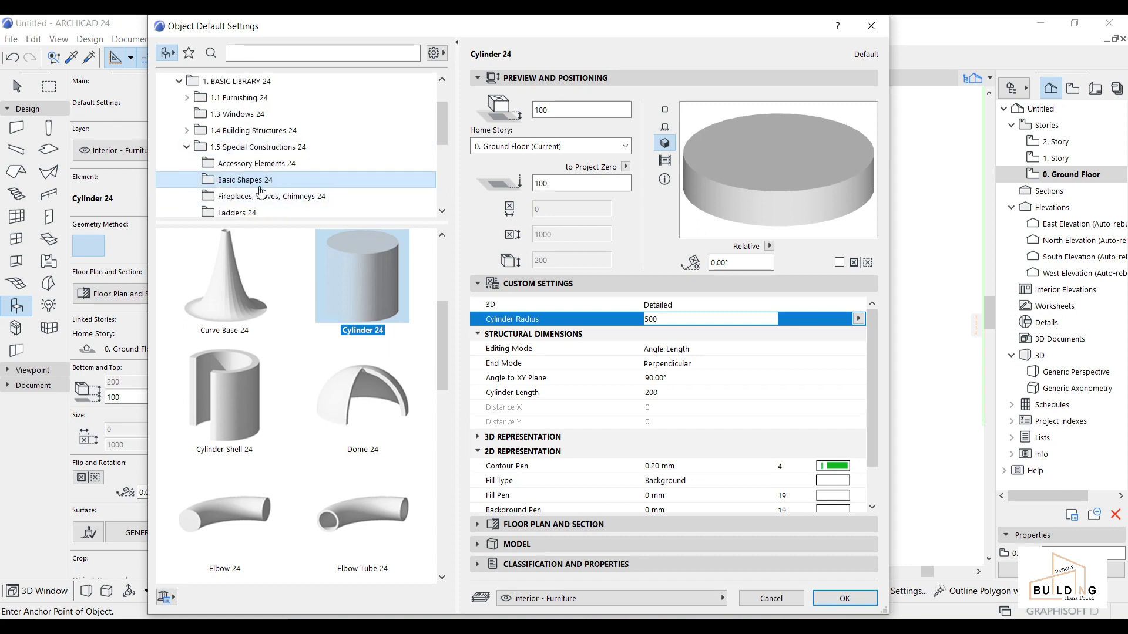
pyautogui.scroll(2, 322, 318)
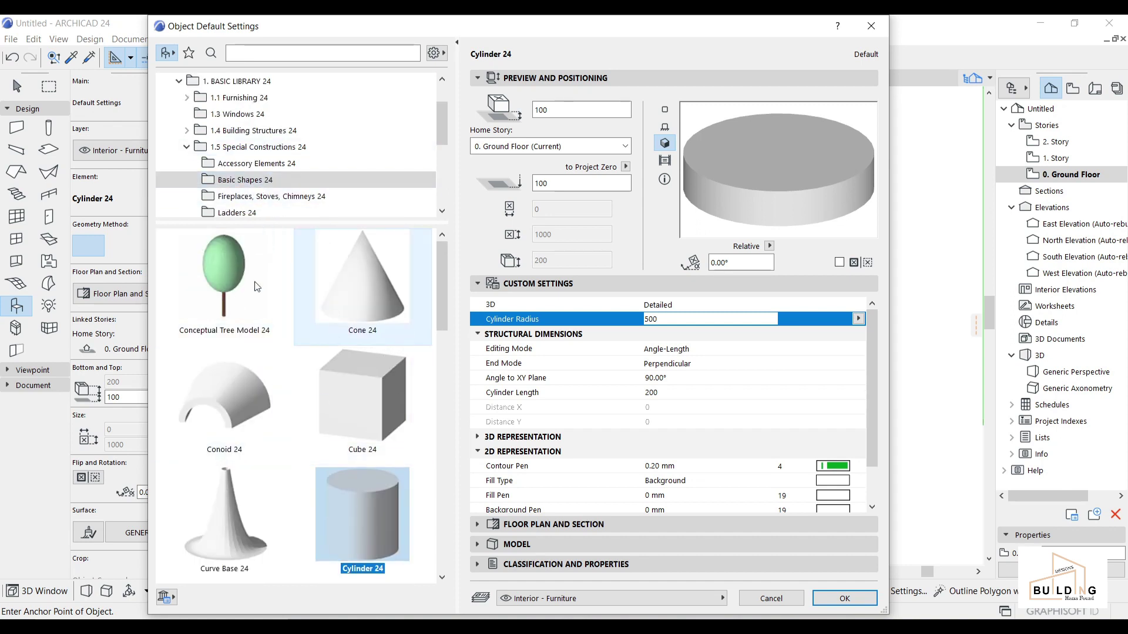
pyautogui.scroll(-1, 358, 444)
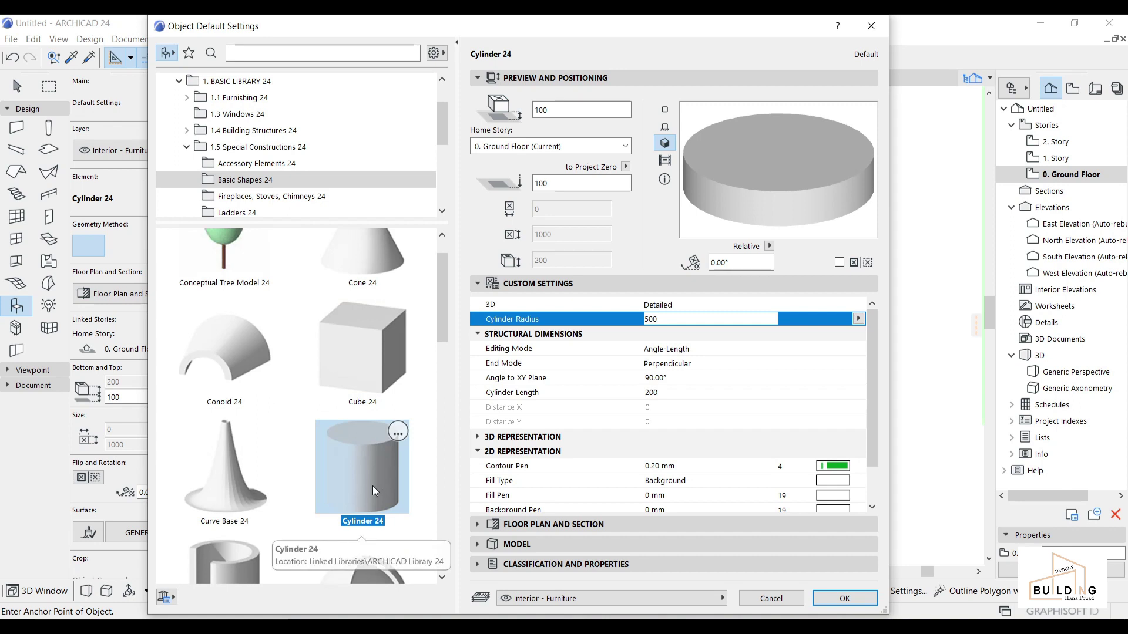
pyautogui.scroll(-2, 375, 491)
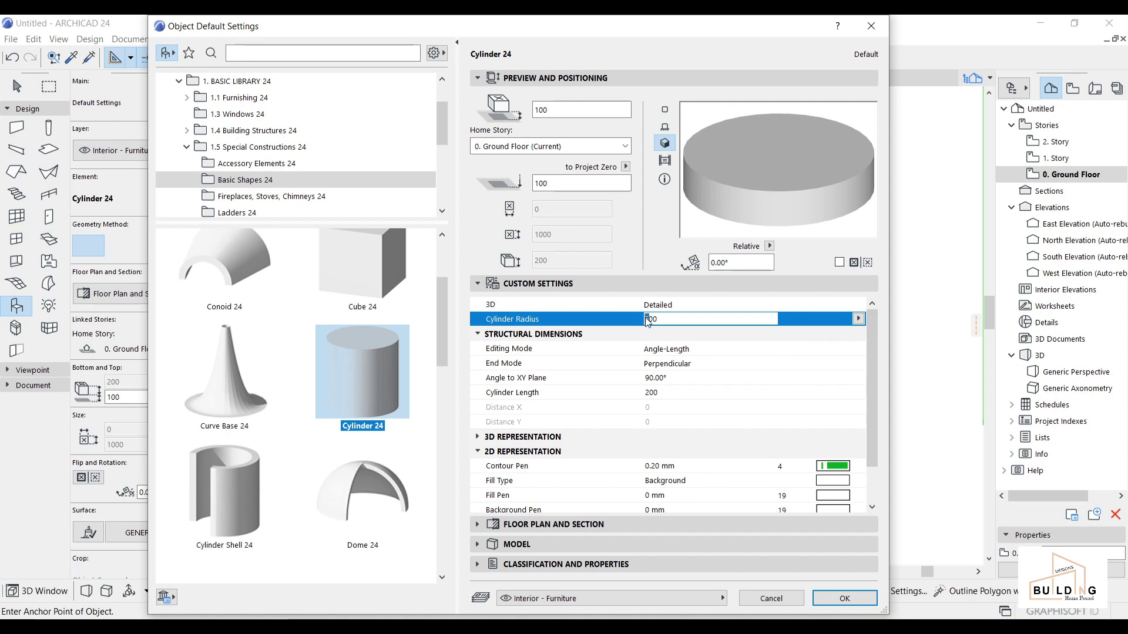
pyautogui.click(654, 348)
pyautogui.click(651, 397)
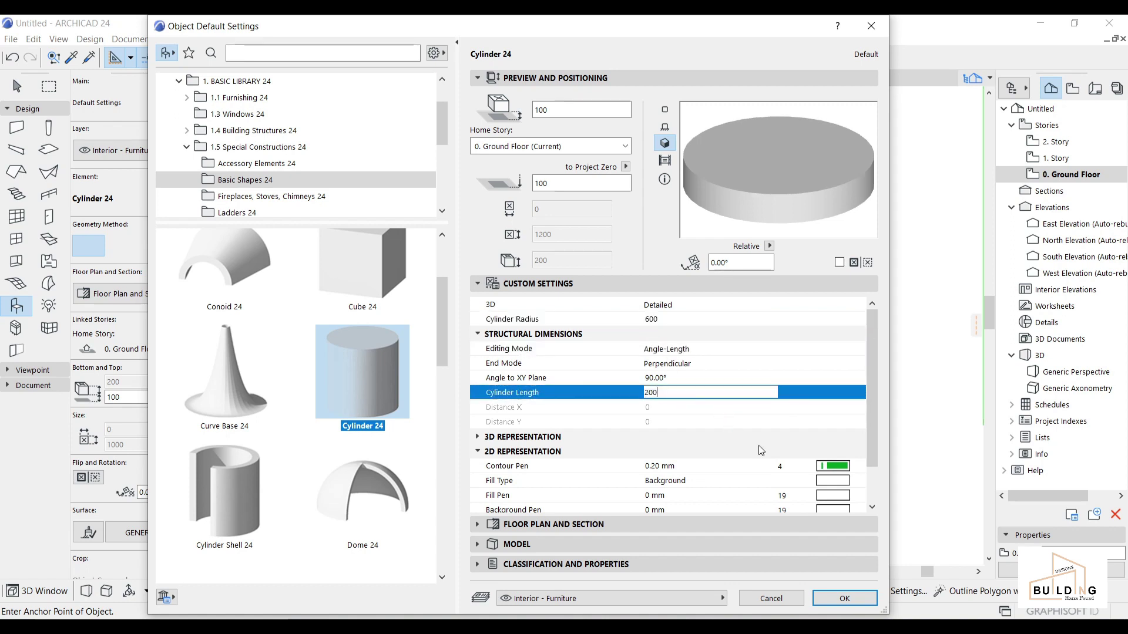
pyautogui.scroll(-3, 733, 429)
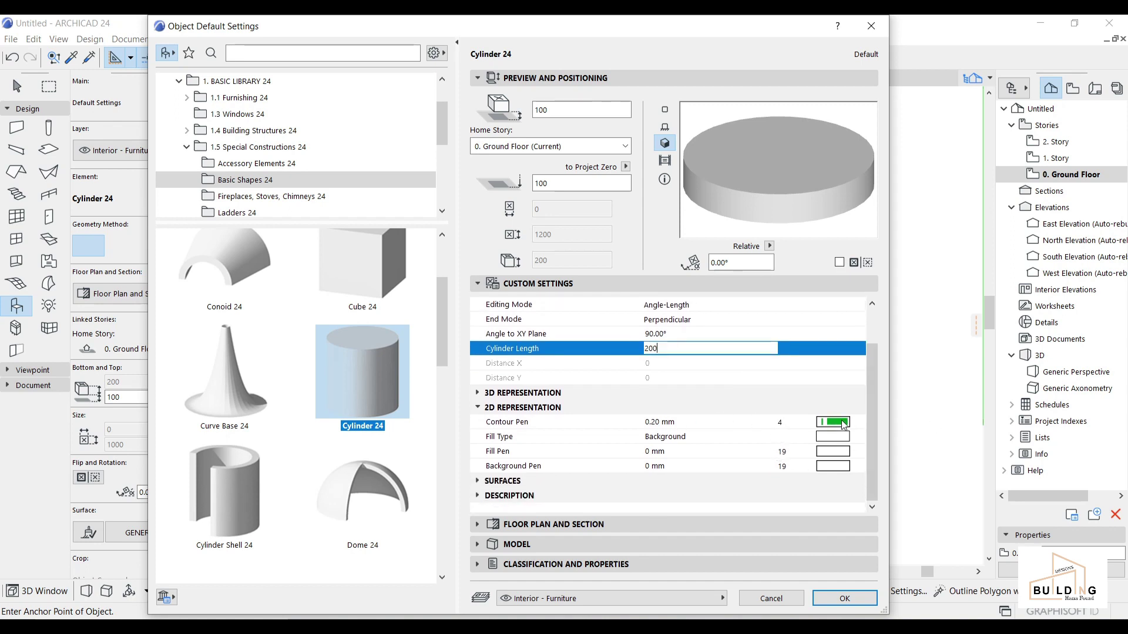
pyautogui.click(849, 423)
pyautogui.click(598, 249)
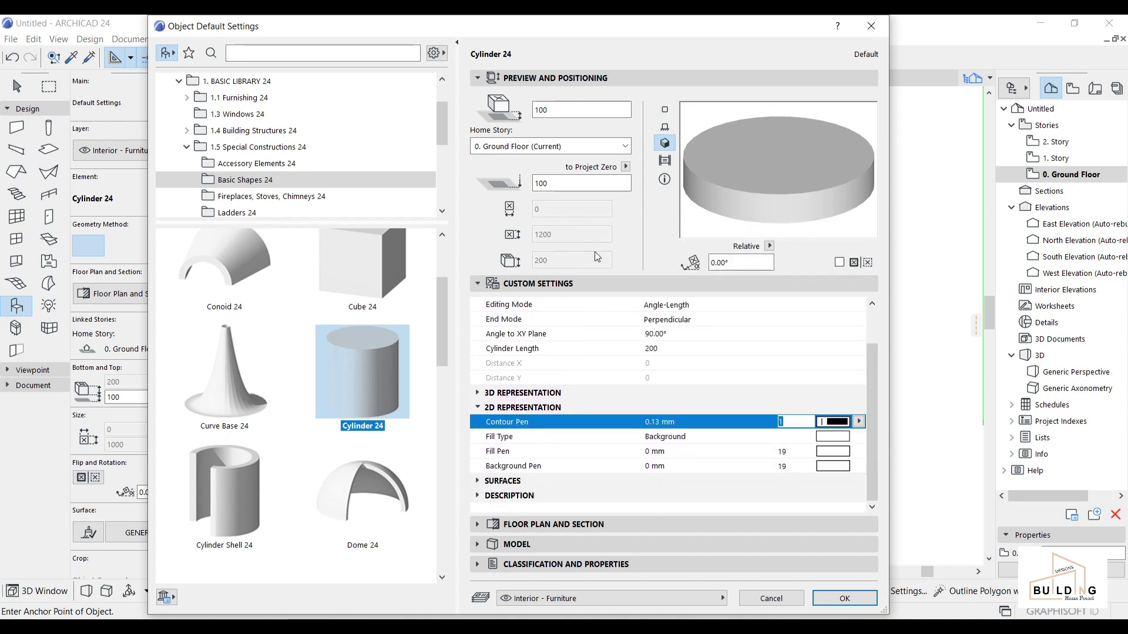
# Give the cylinder a Stone - Marble Pink surface and place it below the existing circles.
pyautogui.click(477, 408)
pyautogui.click(477, 467)
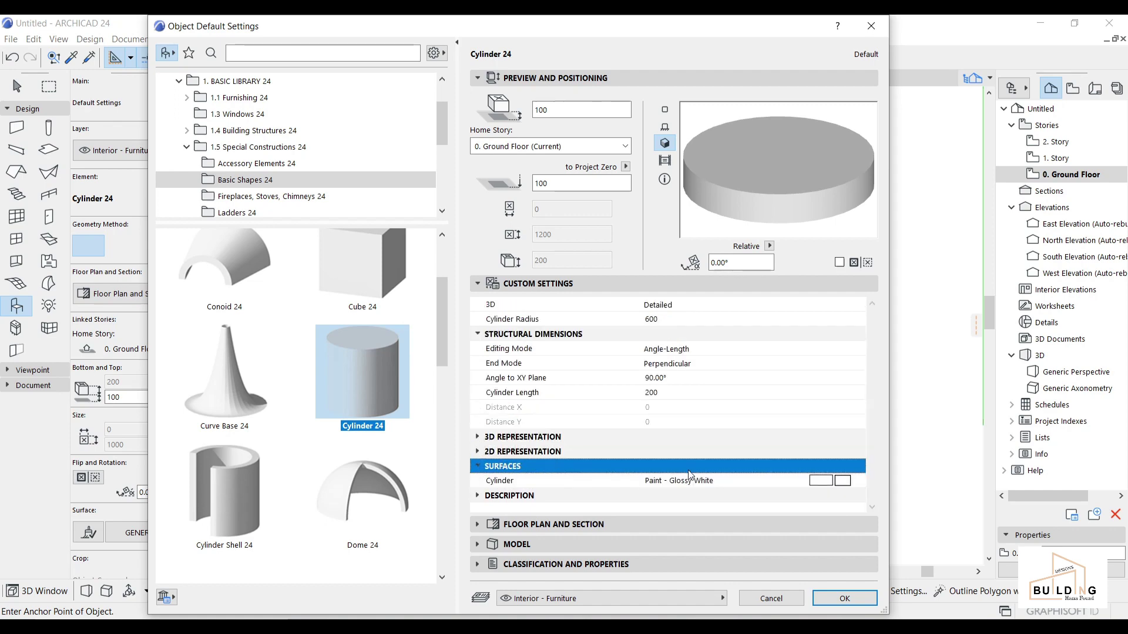
pyautogui.click(817, 483)
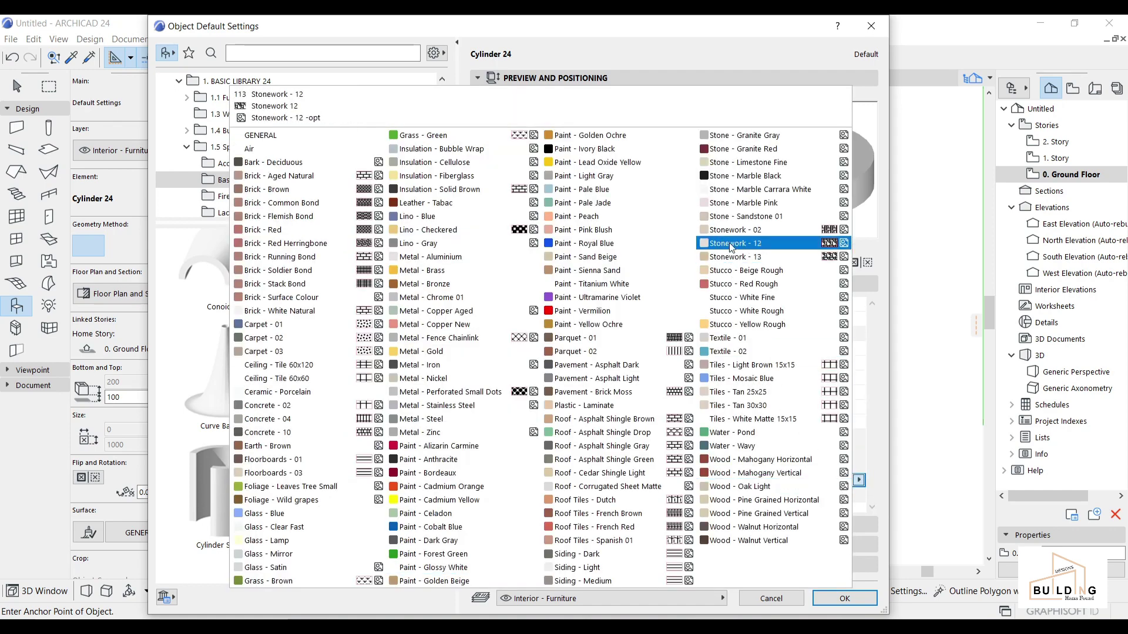
pyautogui.click(733, 204)
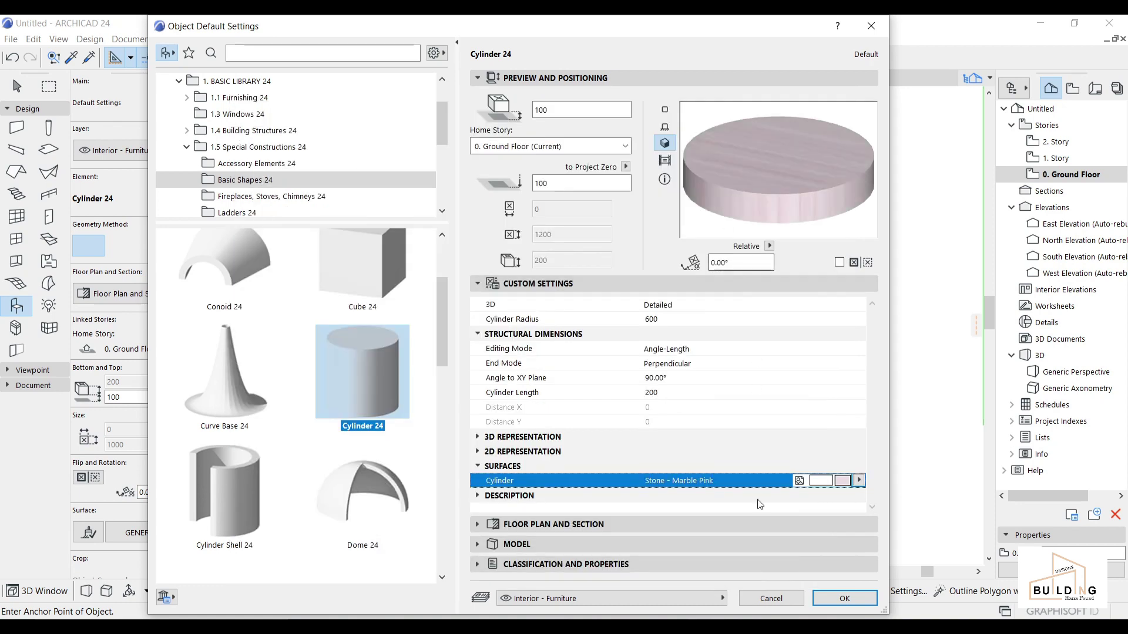
pyautogui.click(844, 598)
pyautogui.scroll(2, 658, 334)
pyautogui.scroll(1, 659, 334)
pyautogui.click(678, 348)
# Turn on Snap to Construction Grid and Construction Grid Display.
pyautogui.press('Escape')
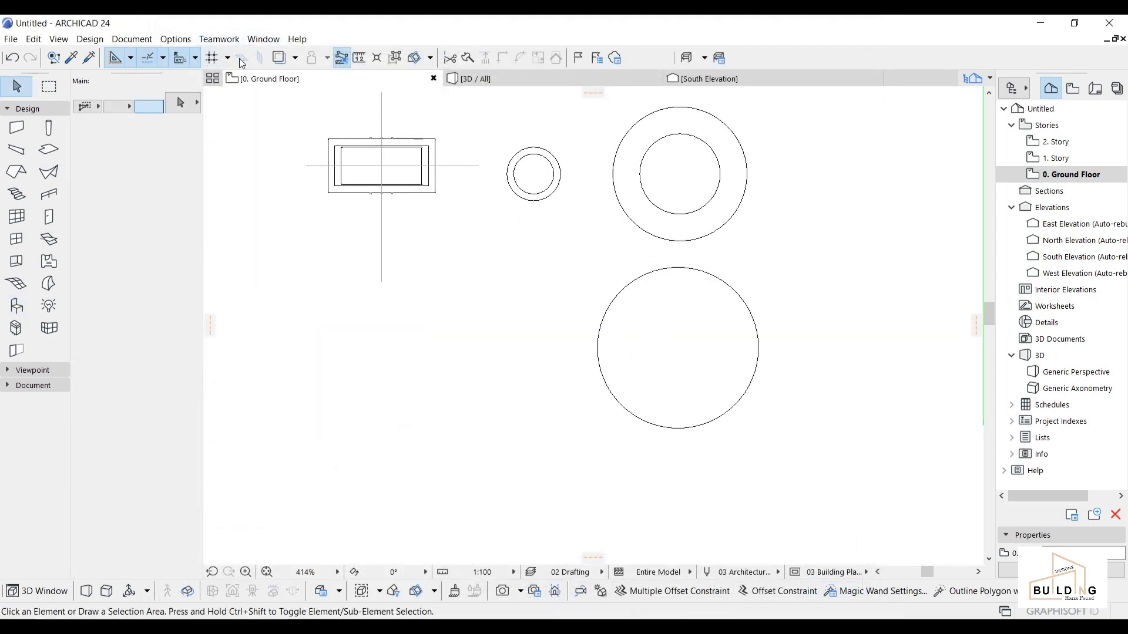
pyautogui.click(226, 59)
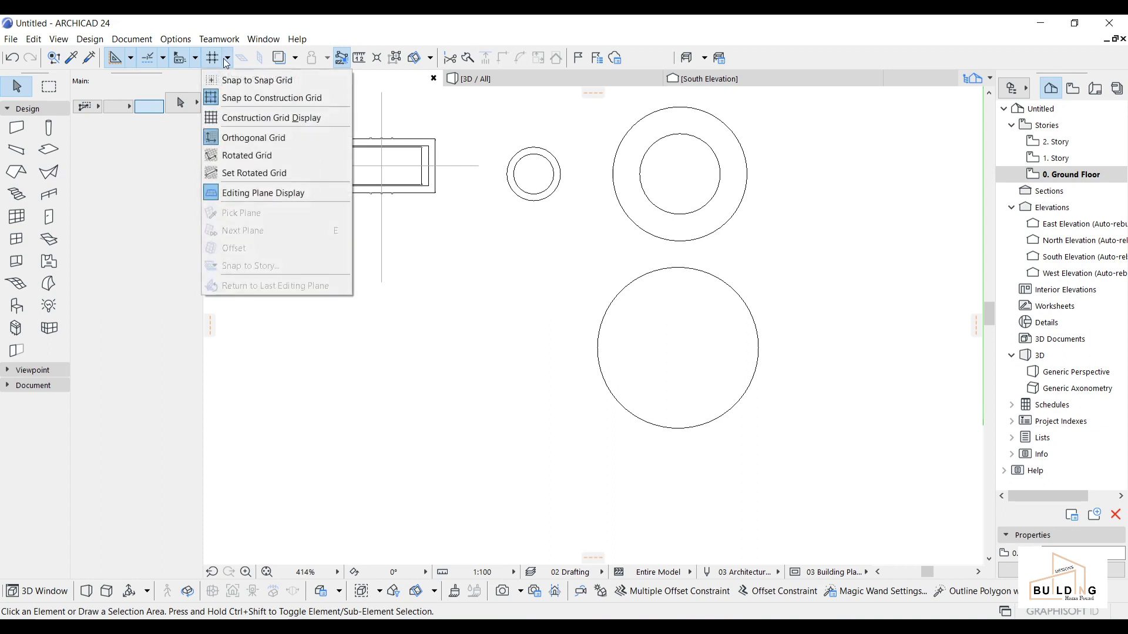
pyautogui.click(214, 103)
pyautogui.click(227, 58)
pyautogui.click(237, 116)
pyautogui.hscroll(4, 633, 411)
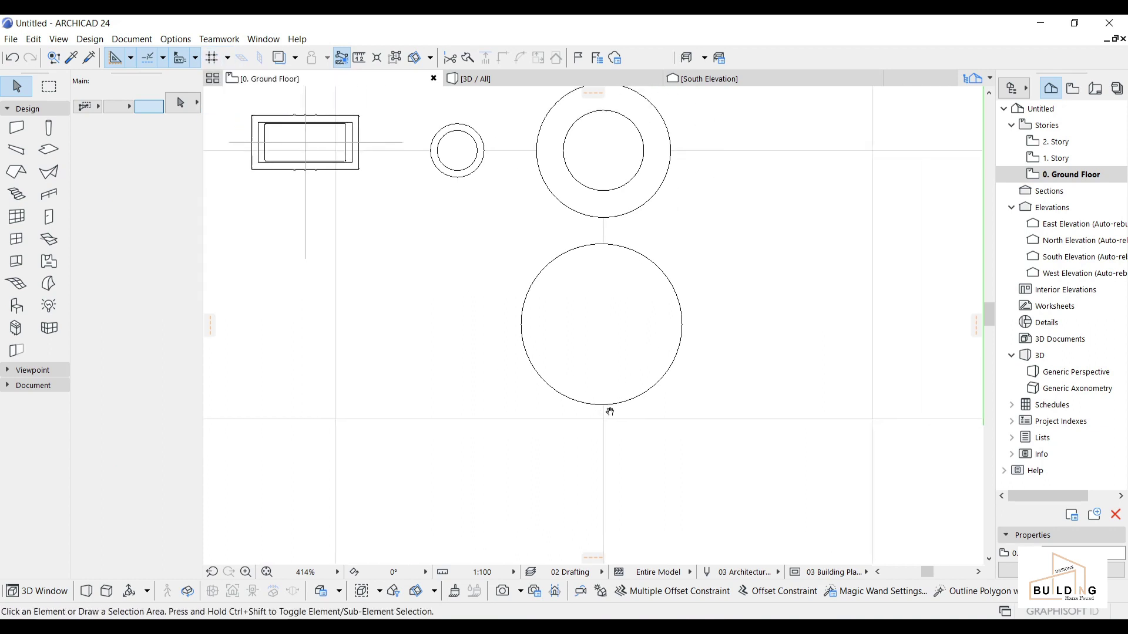
# Drag the marble cylinder from its centre down to a grid point below the large ring.
pyautogui.click(634, 310)
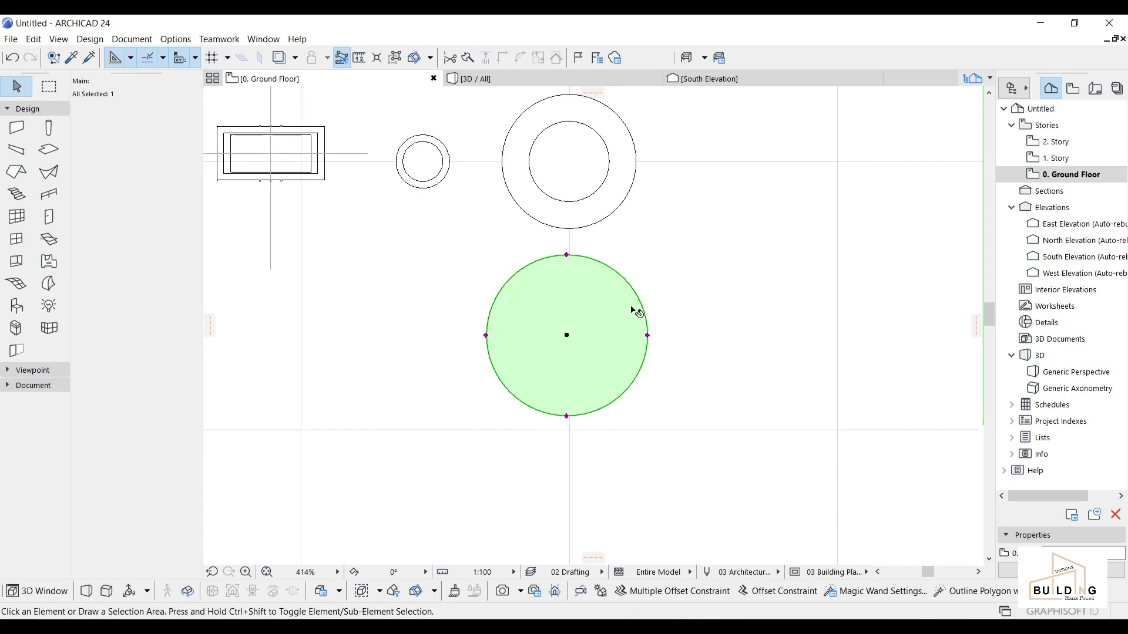
pyautogui.click(567, 336)
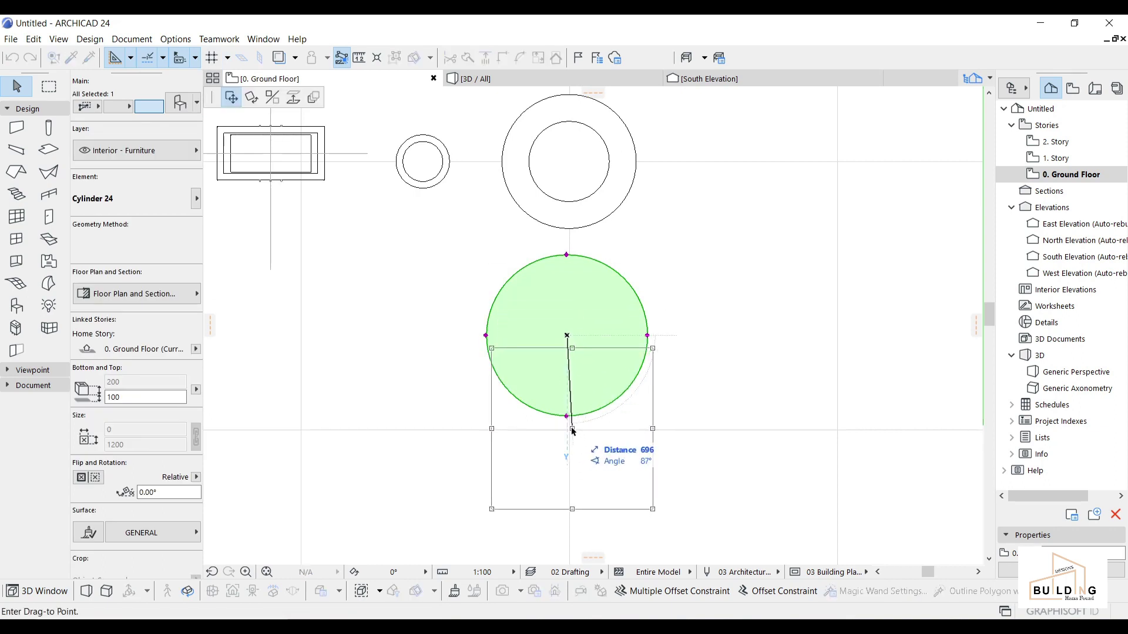
pyautogui.scroll(4, 571, 433)
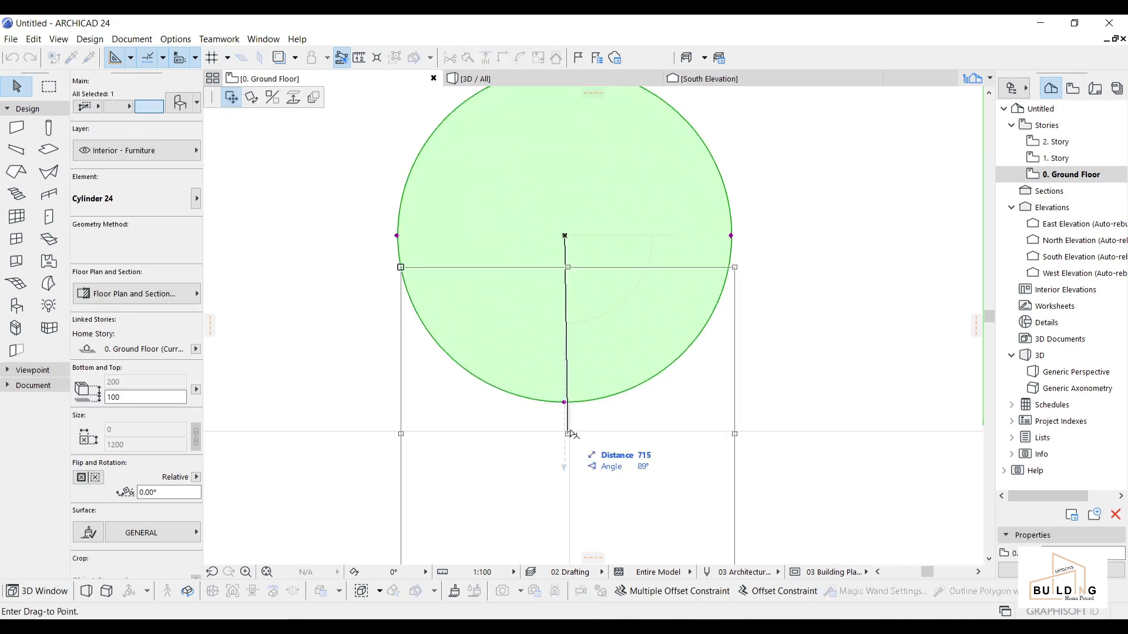
pyautogui.click(571, 430)
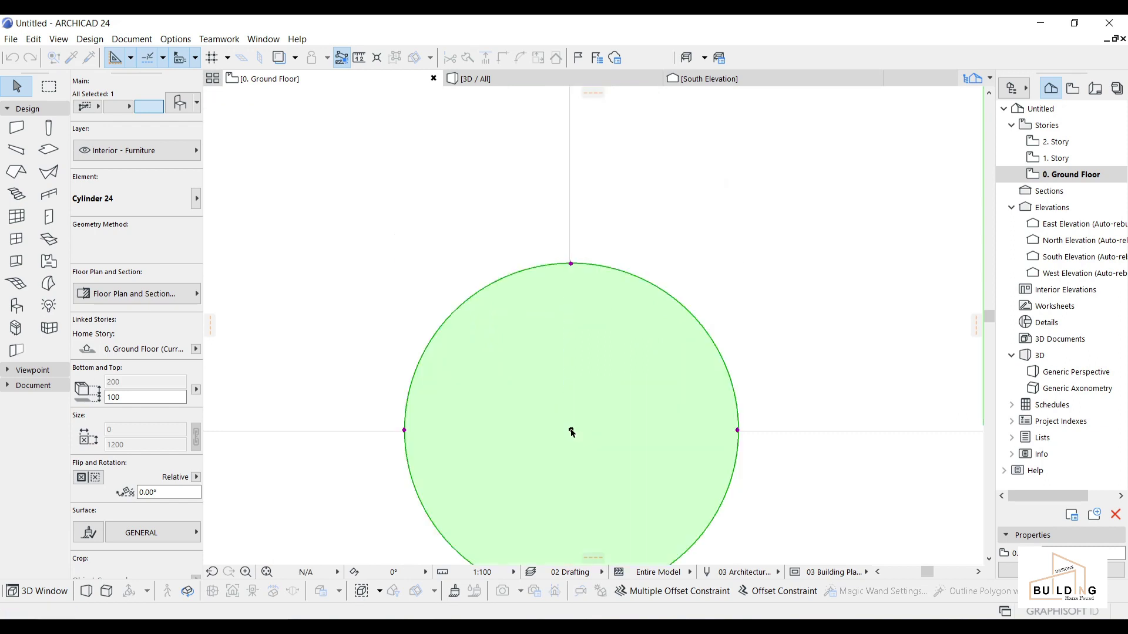
pyautogui.scroll(-3, 620, 451)
pyautogui.moveTo(623, 455); pyautogui.dragTo(611, 393, button='middle')
pyautogui.scroll(-2, 605, 405)
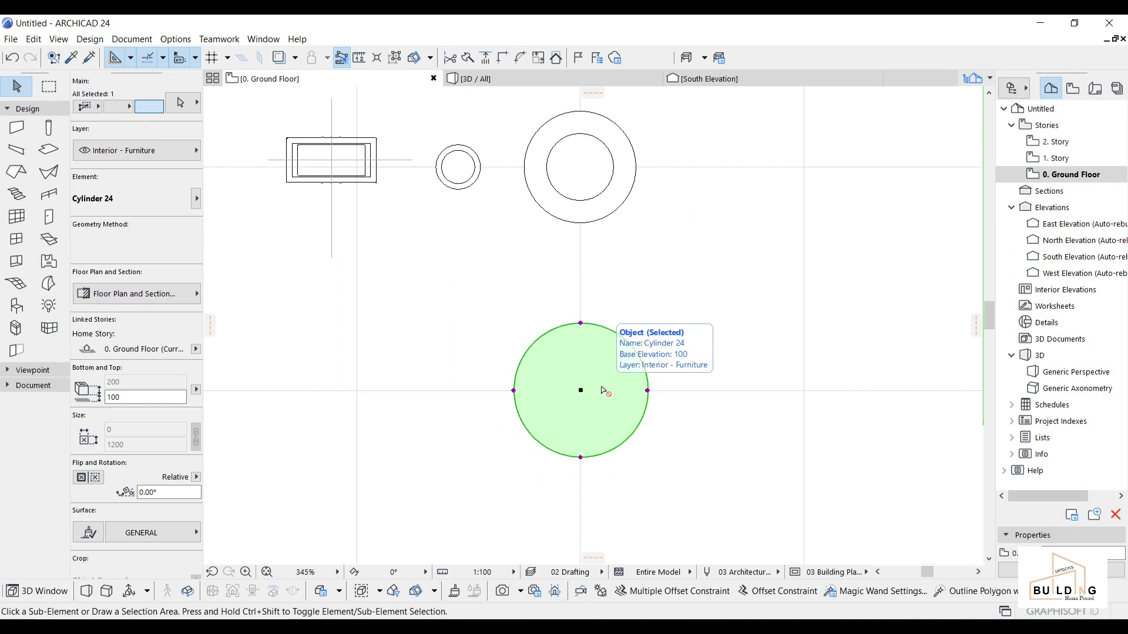
# Drag a copy of the marble cylinder to the right of the original.
pyautogui.hotkey('ctrl', 'd')
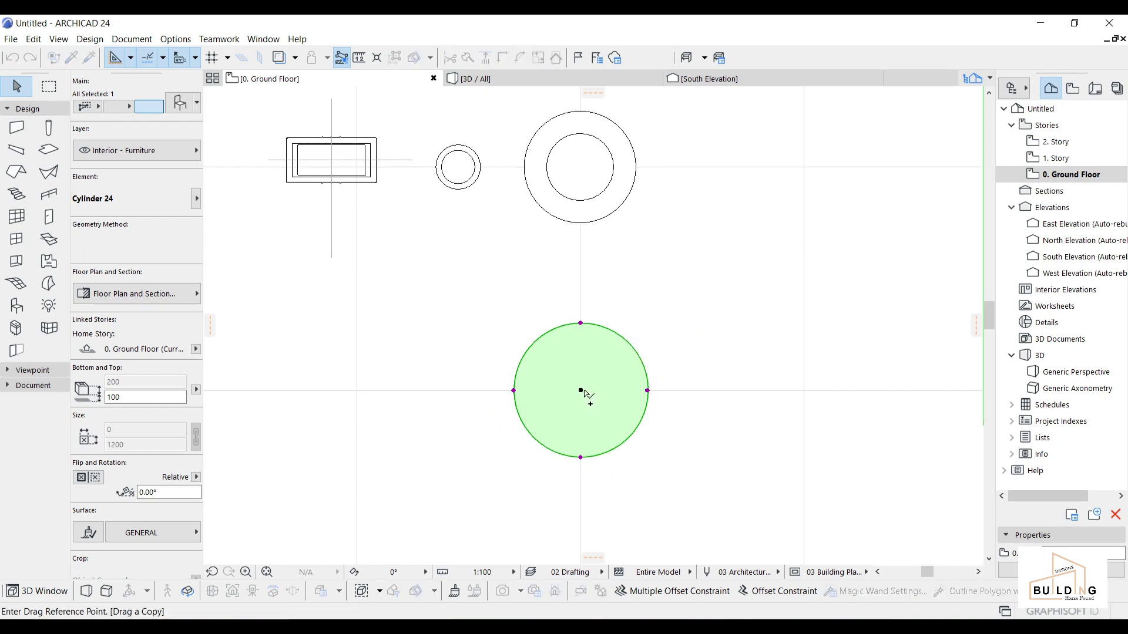
pyautogui.click(581, 390)
pyautogui.click(747, 391)
pyautogui.moveTo(752, 409); pyautogui.dragTo(672, 407, button='middle')
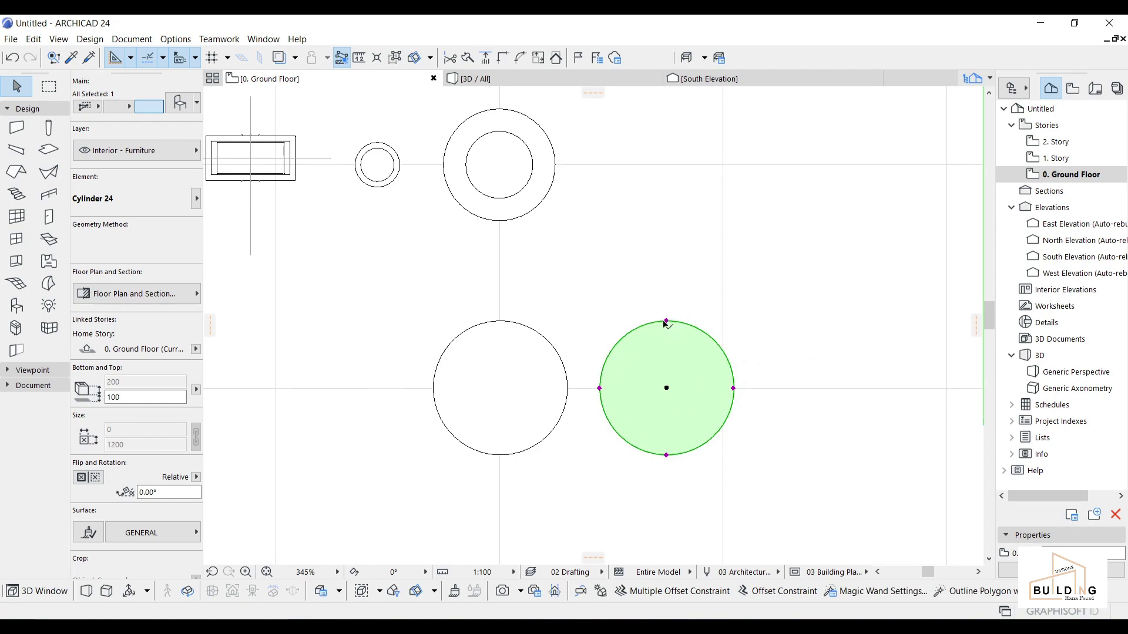
# Set the copy's radius to 300, centre it in the large circle, and show 3D.
pyautogui.click(667, 322)
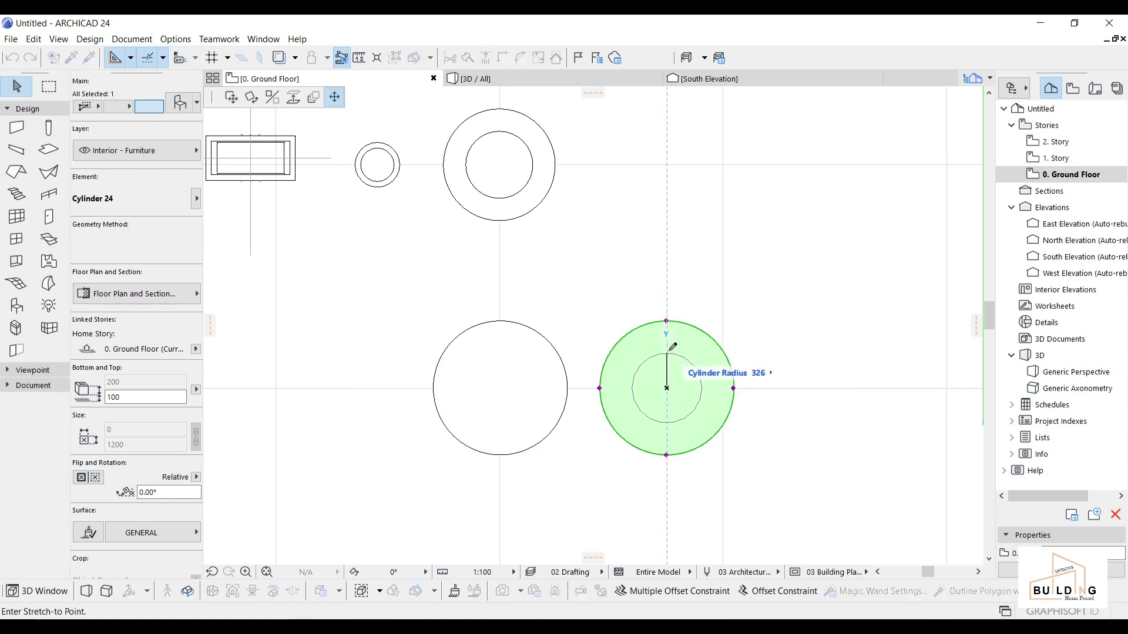
pyautogui.write('3')
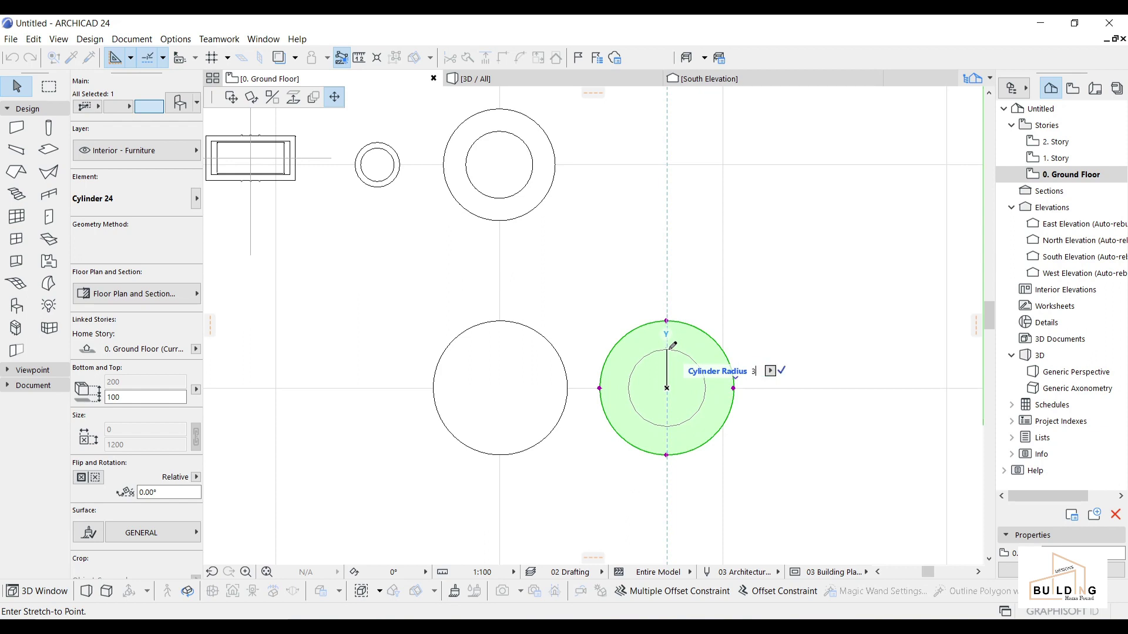
pyautogui.write('00')
pyautogui.press('Return')
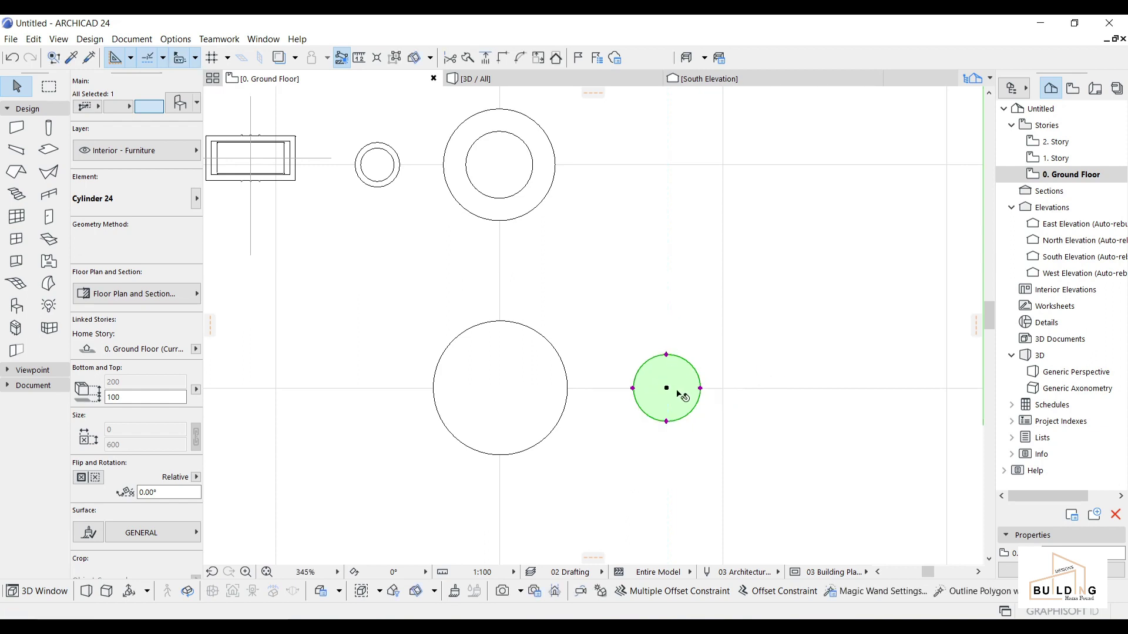
pyautogui.moveTo(676, 400); pyautogui.dragTo(645, 397, button='middle')
pyautogui.scroll(1, 669, 404)
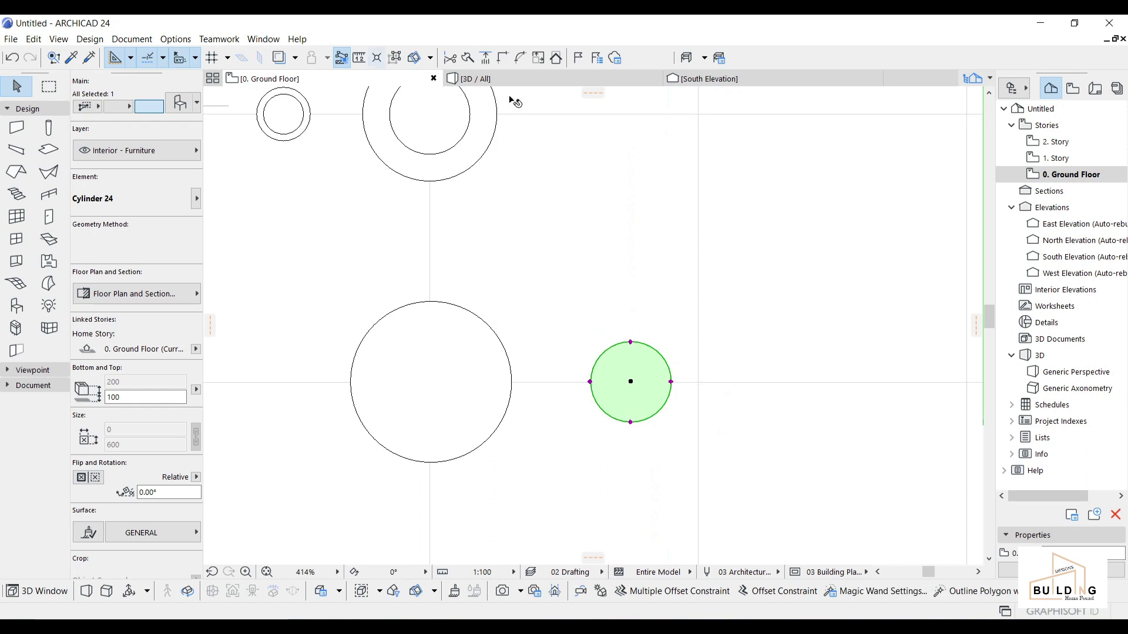
pyautogui.moveTo(630, 383); pyautogui.dragTo(432, 382)
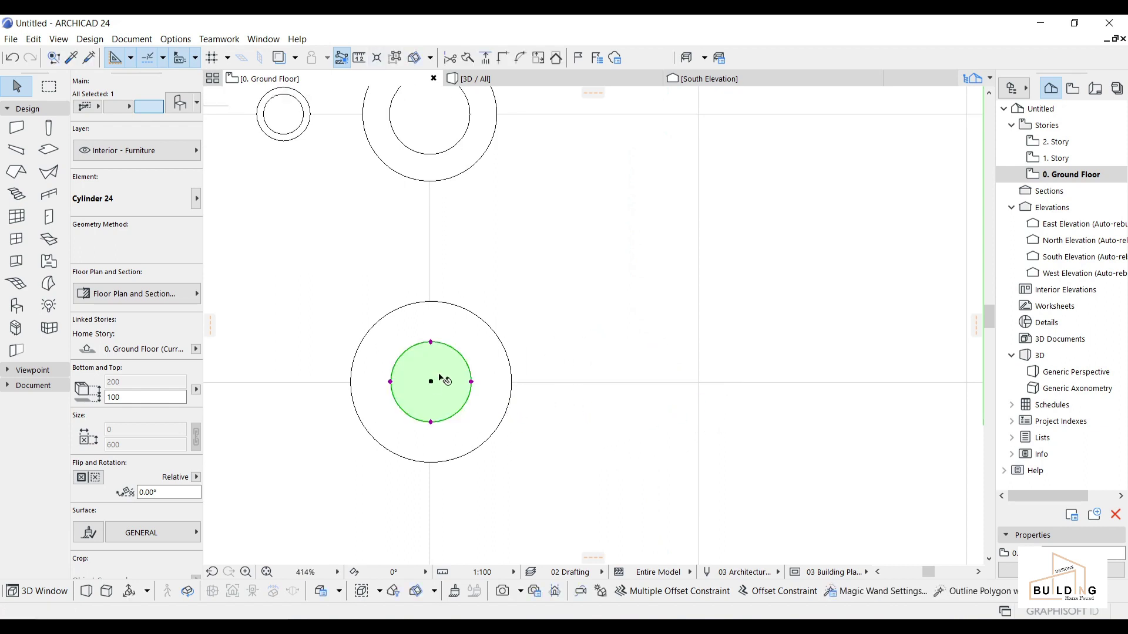
pyautogui.click(526, 360)
pyautogui.click(563, 81)
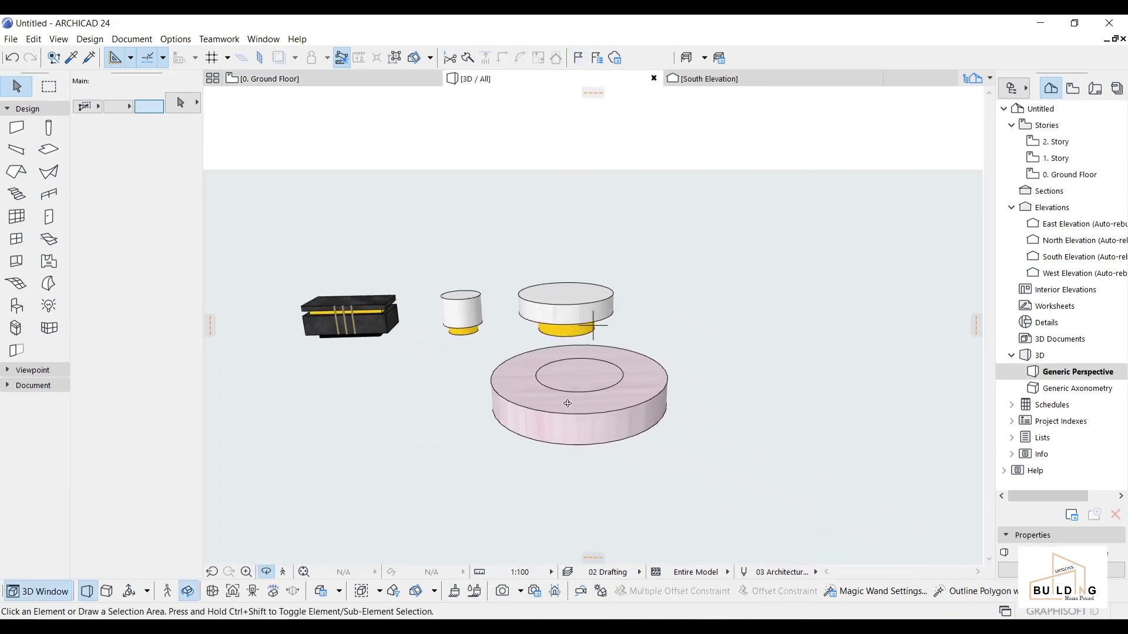
# Set the inner 600-wide cylinder's Bottom elevation to 0 so it rests on the floor.
pyautogui.moveTo(594, 385)
pyautogui.keyDown('shift'); pyautogui.mouseDown(button='middle')
pyautogui.moveTo(612, 203)
pyautogui.moveTo(608, 370)
pyautogui.mouseUp(button='middle'); pyautogui.keyUp('shift')
pyautogui.click(586, 395)
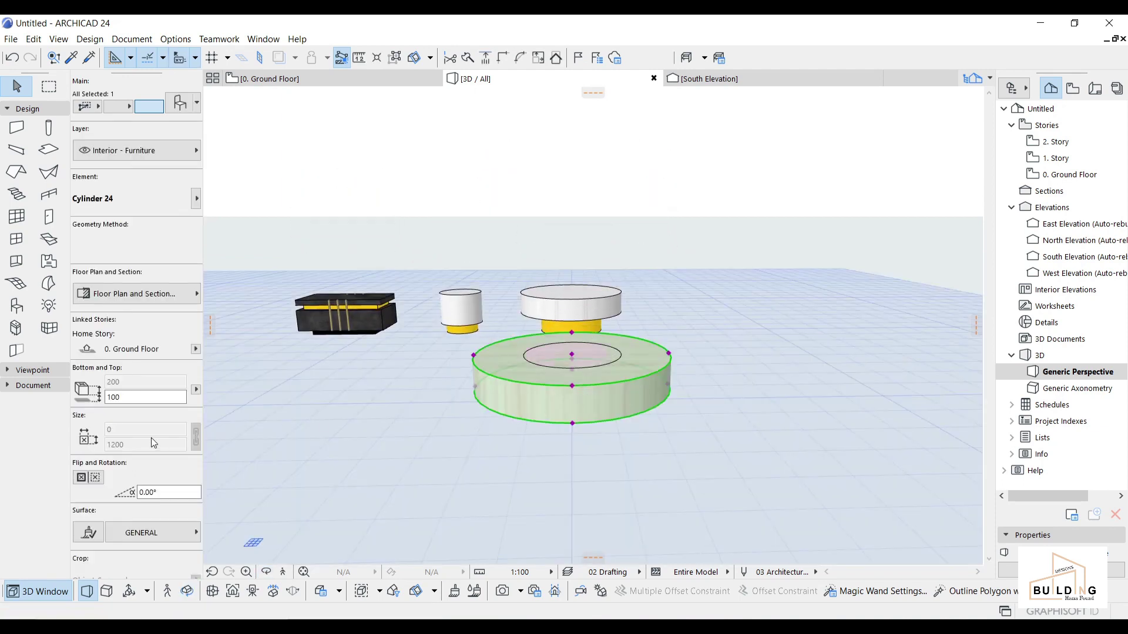
pyautogui.press('Escape')
pyautogui.click(580, 359)
pyautogui.click(109, 397)
pyautogui.write('0')
pyautogui.press('Return')
# Raise the outer pink cylinder's Bottom to 200 so it sits atop the base.
pyautogui.keyDown('shift'); pyautogui.moveTo(573, 374); pyautogui.dragTo(556, 332, button='middle'); pyautogui.keyUp('shift')
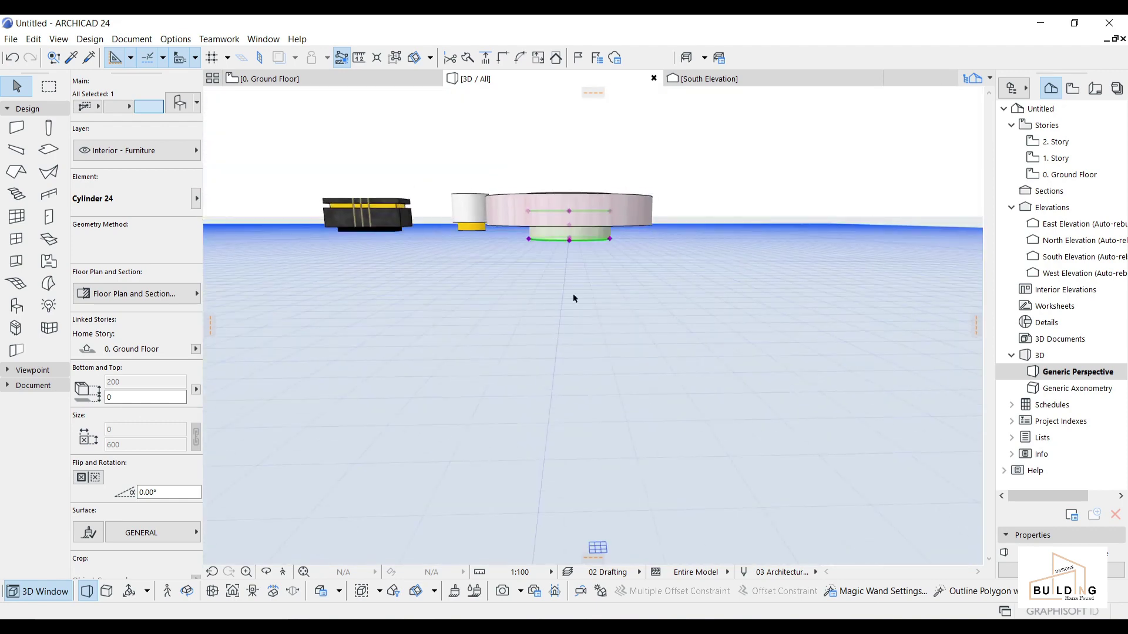
pyautogui.click(591, 232)
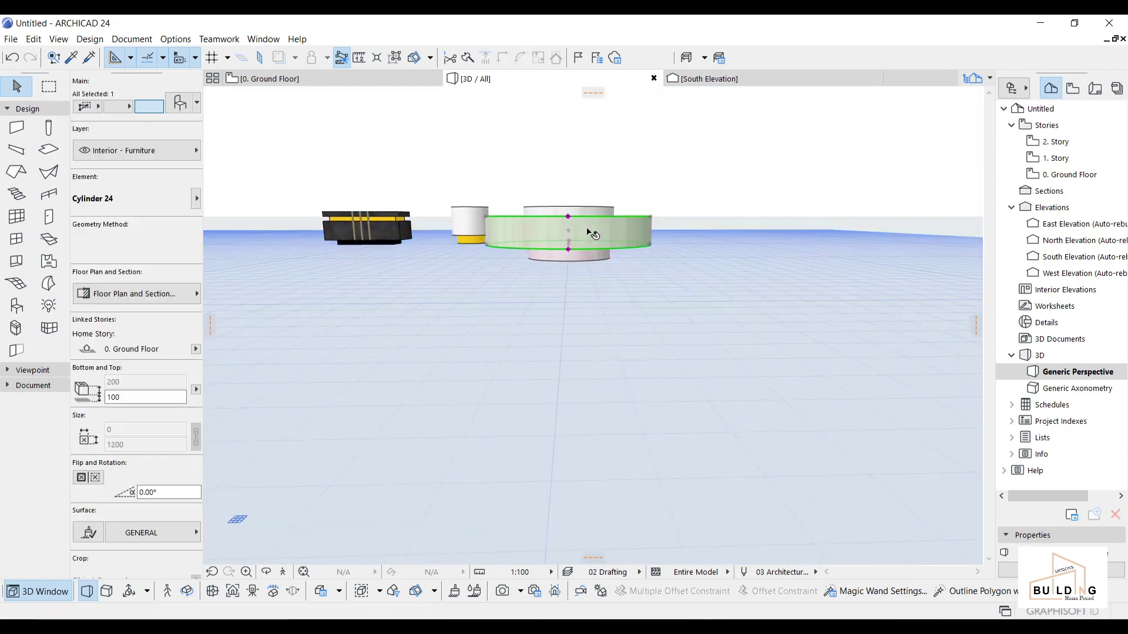
pyautogui.moveTo(112, 397); pyautogui.dragTo(106, 396)
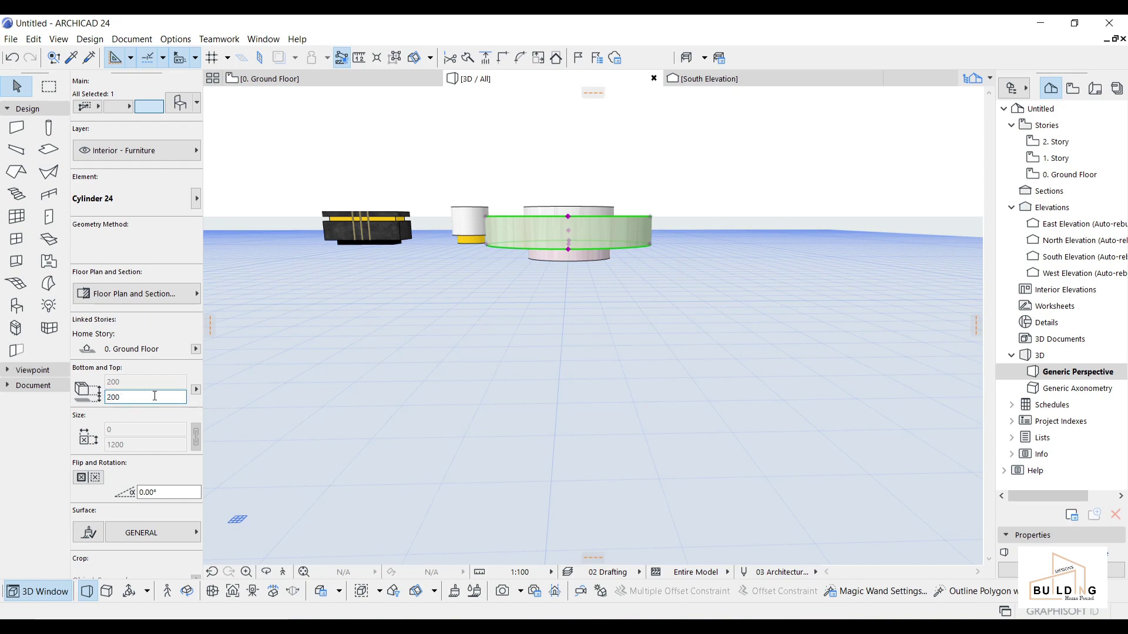
pyautogui.press('Return')
pyautogui.keyDown('shift'); pyautogui.moveTo(452, 356); pyautogui.dragTo(444, 407, button='middle'); pyautogui.keyUp('shift')
pyautogui.click(477, 382)
pyautogui.click(558, 333)
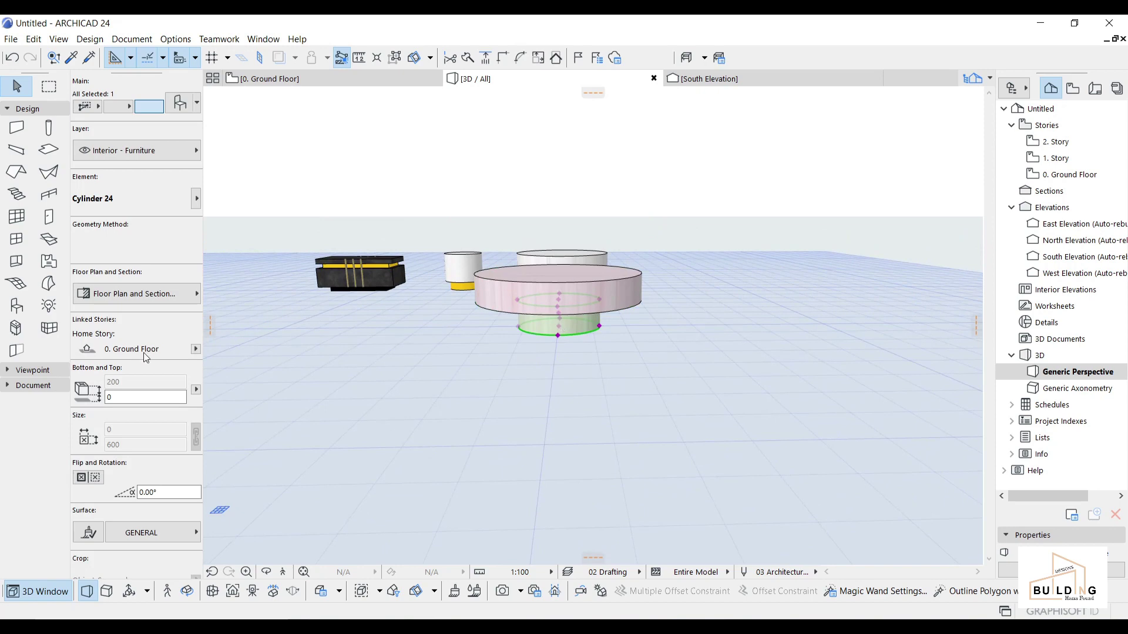
# Apply the Paint - Lead Oxide Yellow surface to the 600-wide base cylinder.
pyautogui.click(165, 535)
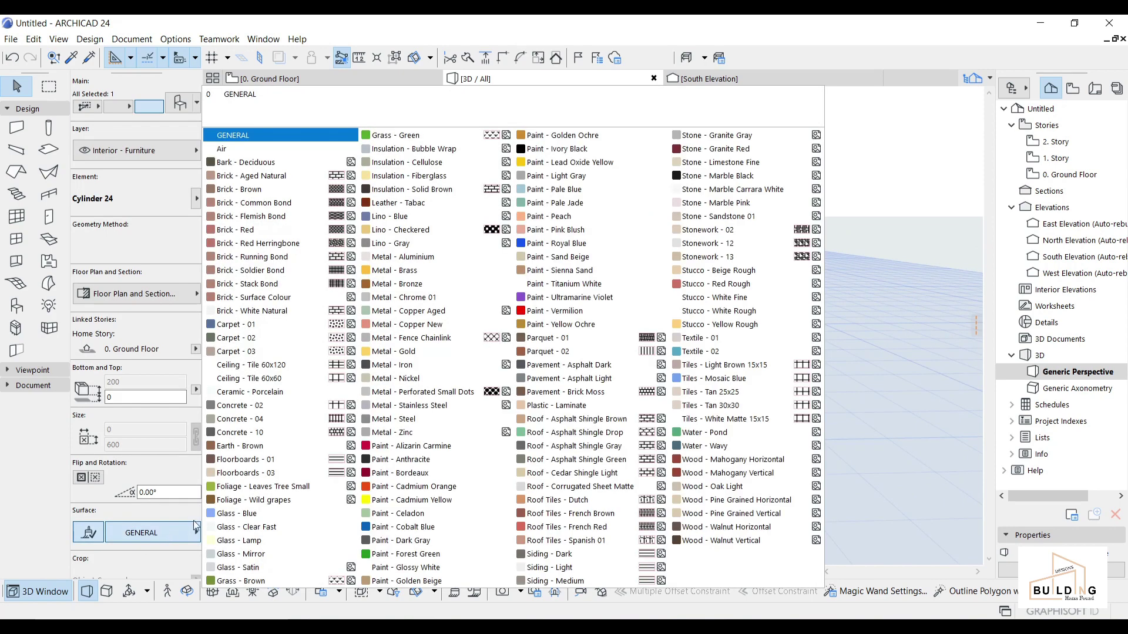
pyautogui.click(574, 168)
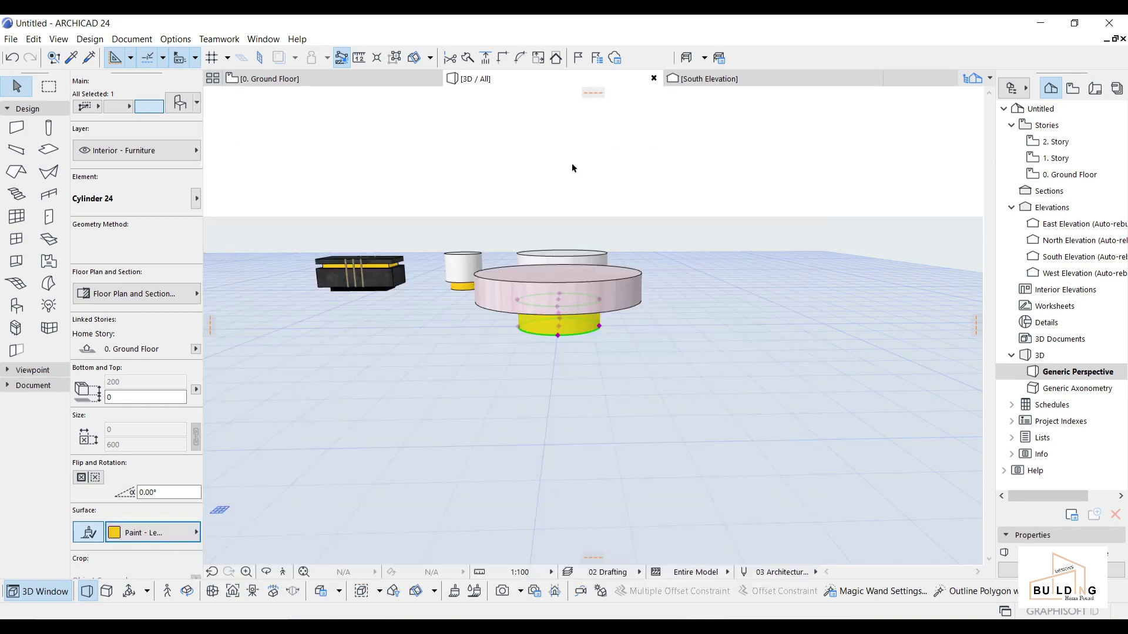
pyautogui.click(651, 276)
pyautogui.moveTo(617, 297); pyautogui.dragTo(608, 435, button='middle')
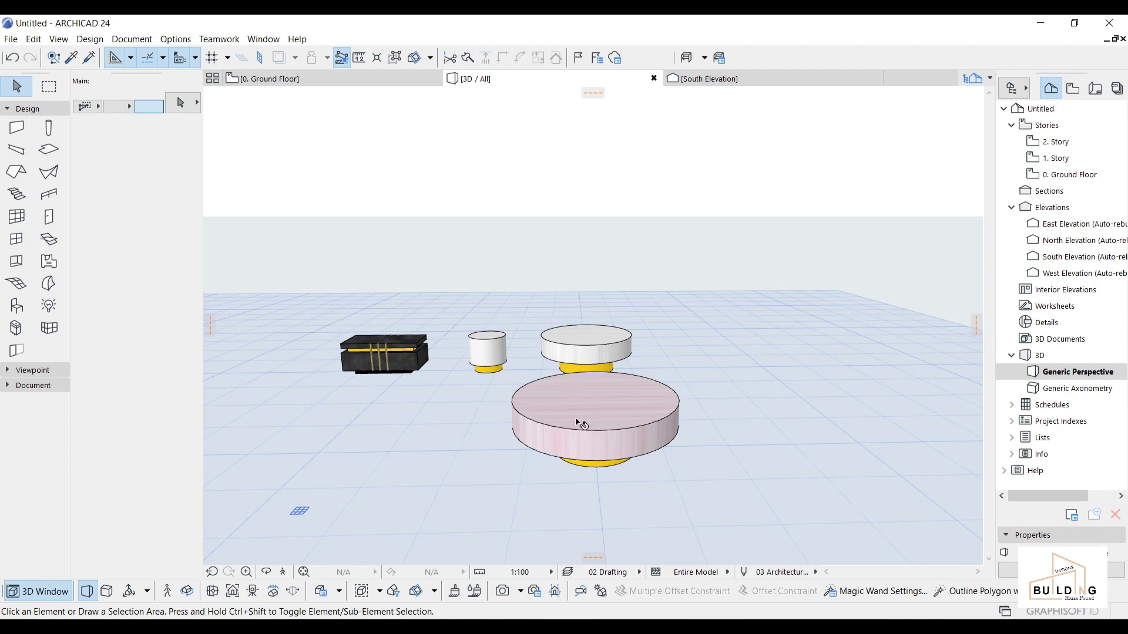
# On the Ground Floor plan, copy both table cylinders to the left, then view in 3D.
pyautogui.moveTo(566, 481); pyautogui.dragTo(612, 462, button='middle')
pyautogui.moveTo(525, 357); pyautogui.dragTo(557, 322, button='middle')
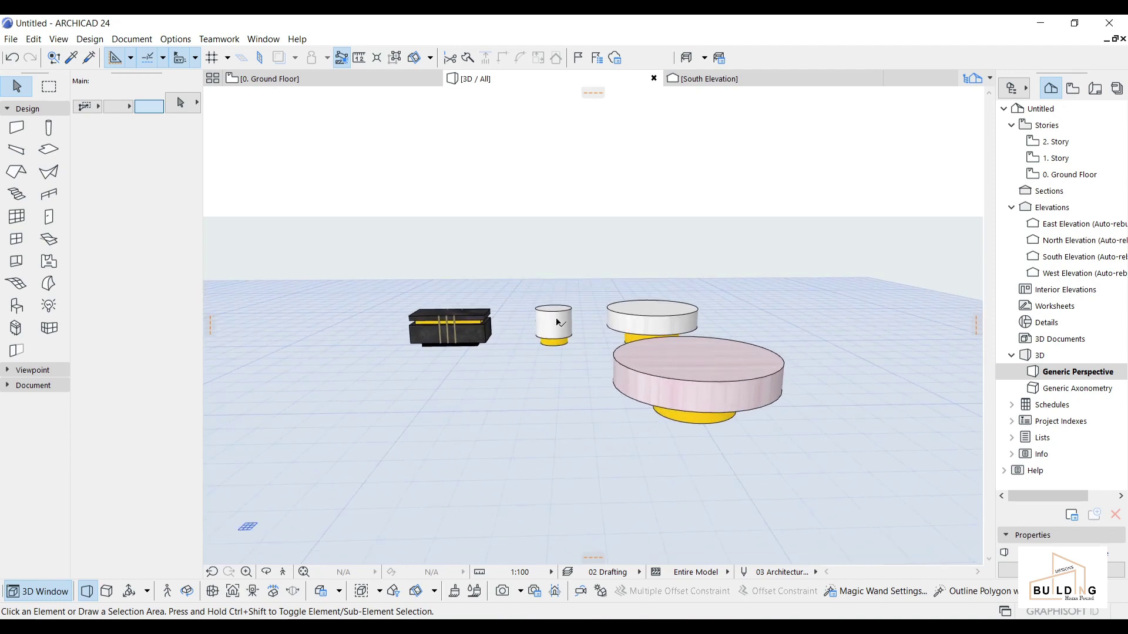
pyautogui.click(348, 80)
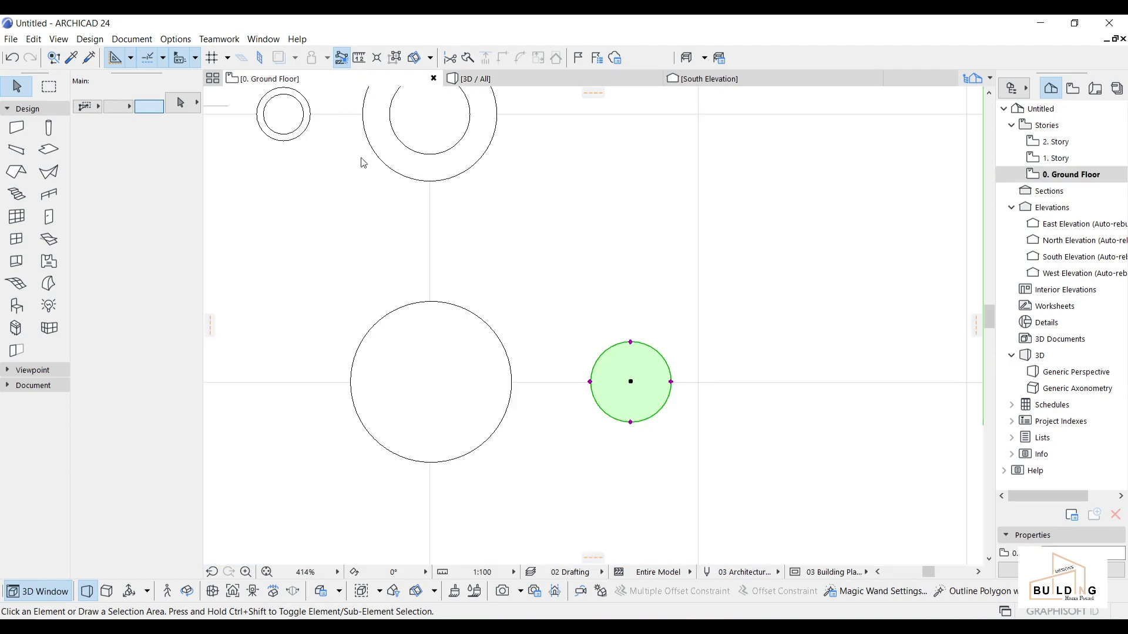
pyautogui.scroll(-4, 421, 319)
pyautogui.click(636, 284)
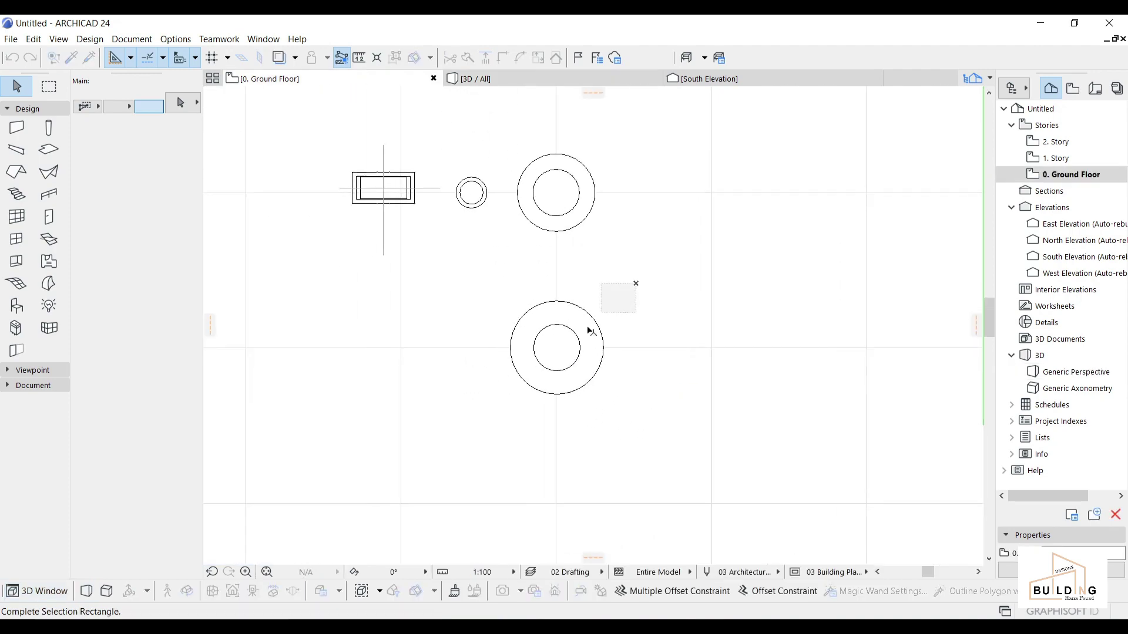
pyautogui.click(524, 406)
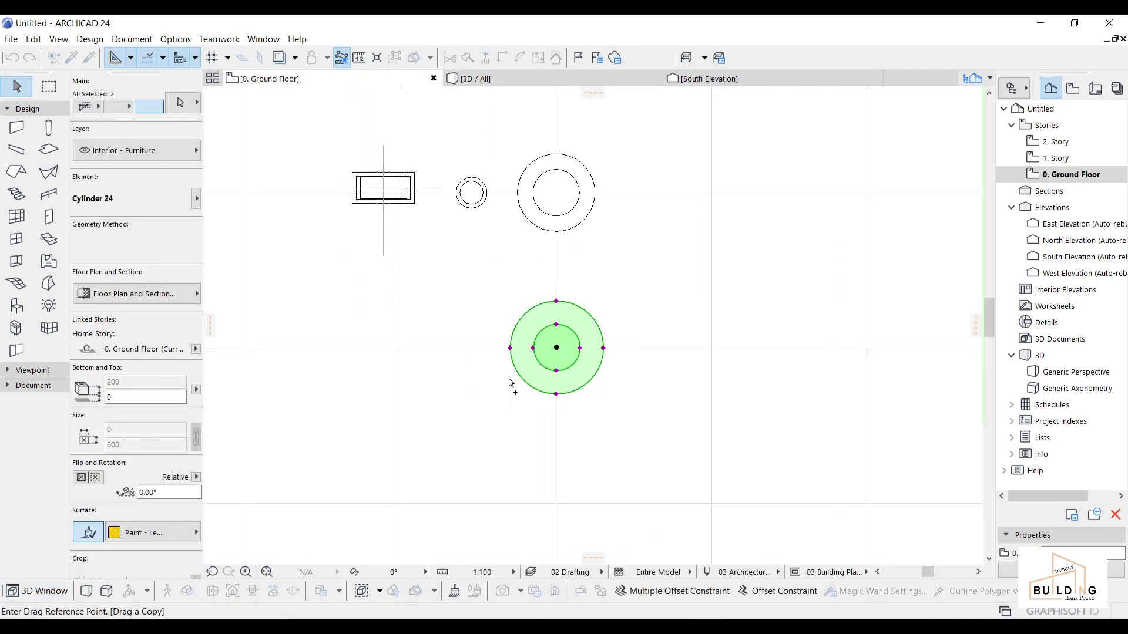
pyautogui.click(556, 348)
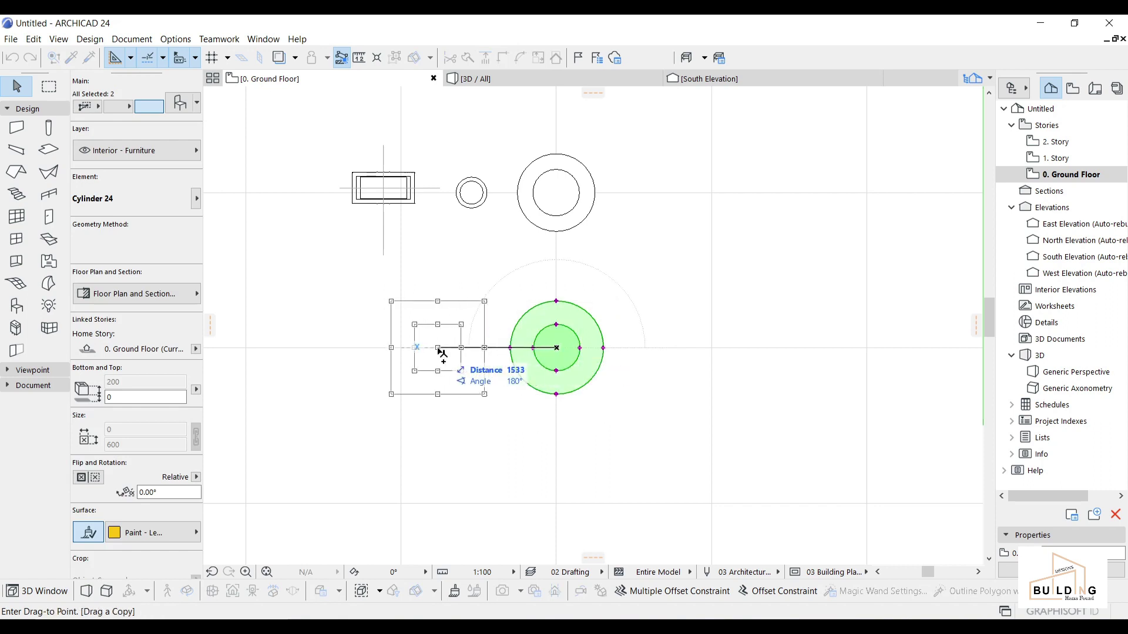
pyautogui.click(433, 348)
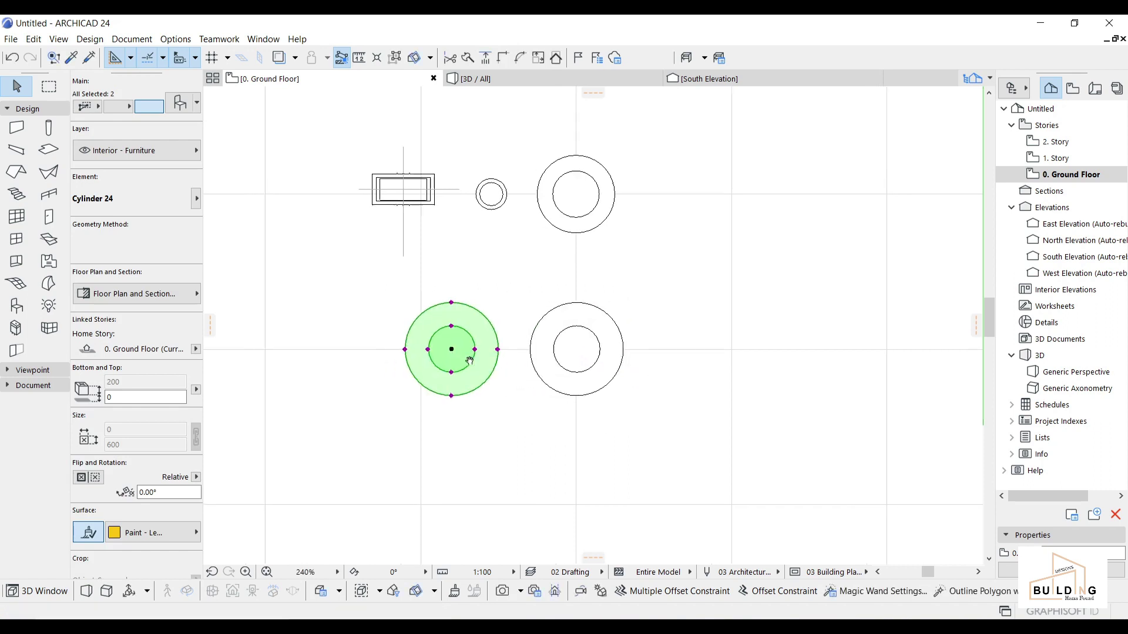
pyautogui.click(504, 105)
pyautogui.click(507, 80)
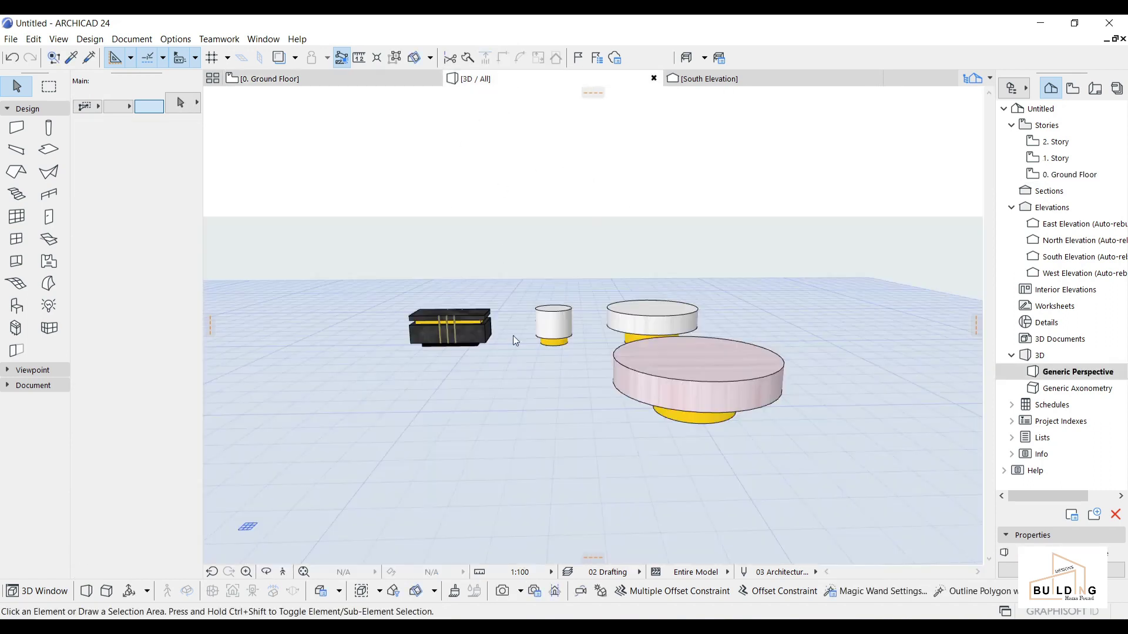
pyautogui.moveTo(551, 425); pyautogui.dragTo(608, 383, button='middle')
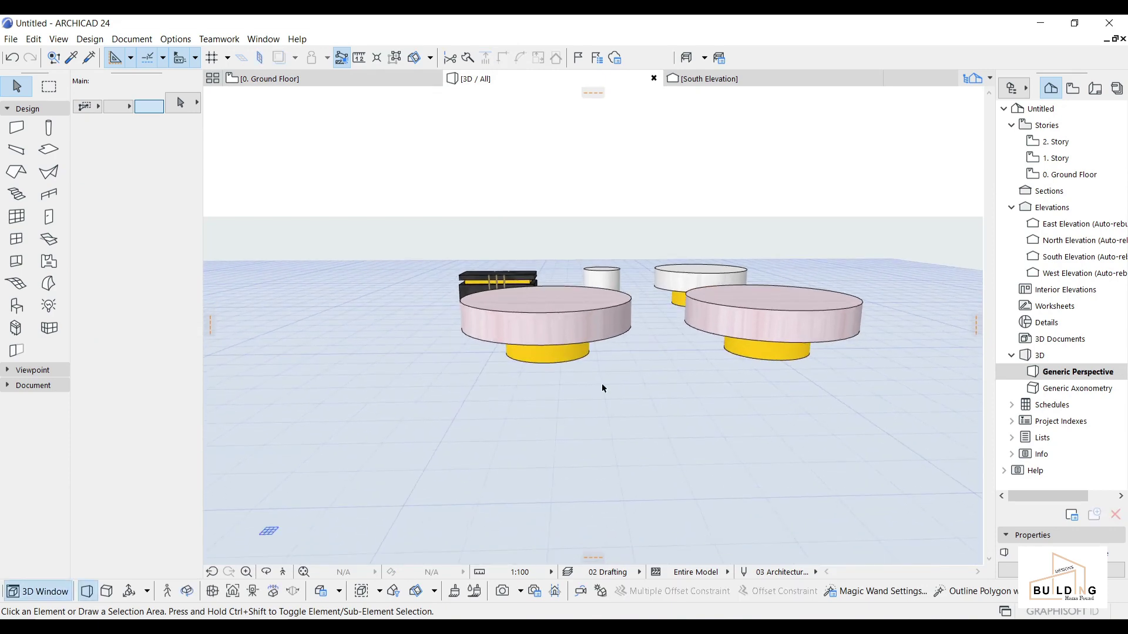
# On the plan, set the copied table's base radius to 100 and pink top radius to 200.
pyautogui.click(574, 358)
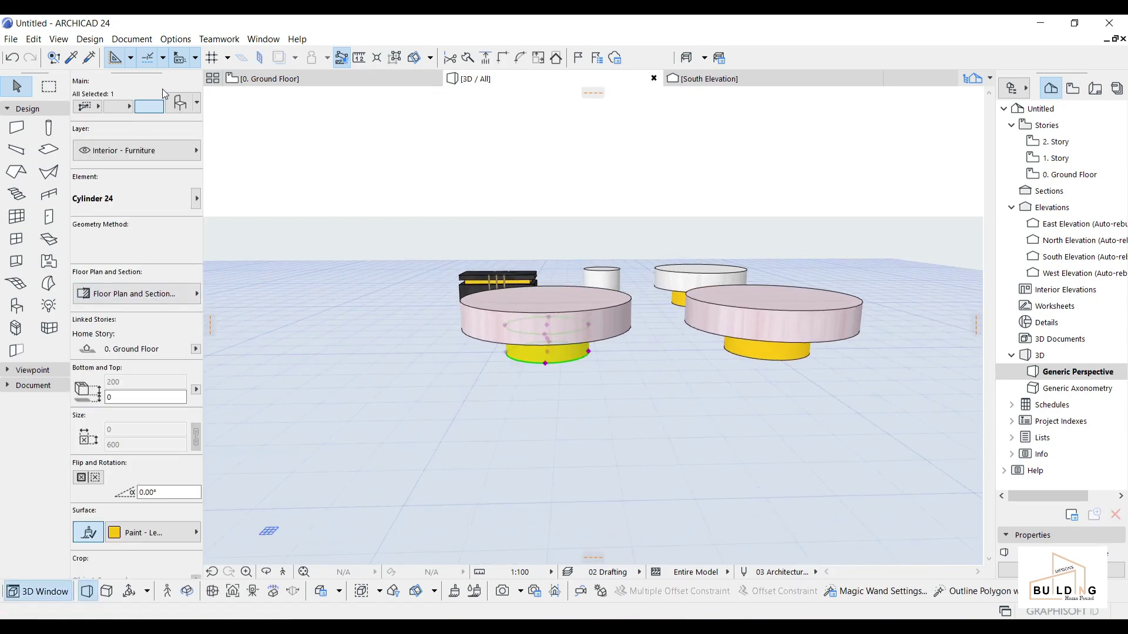
pyautogui.click(329, 79)
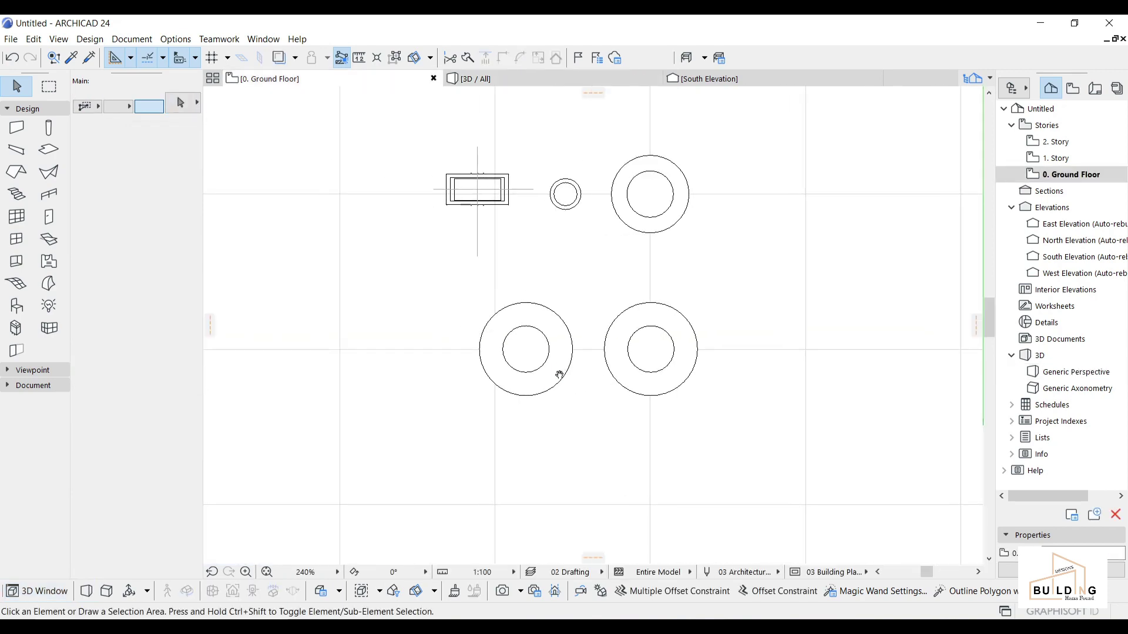
pyautogui.scroll(2, 524, 340)
pyautogui.click(540, 324)
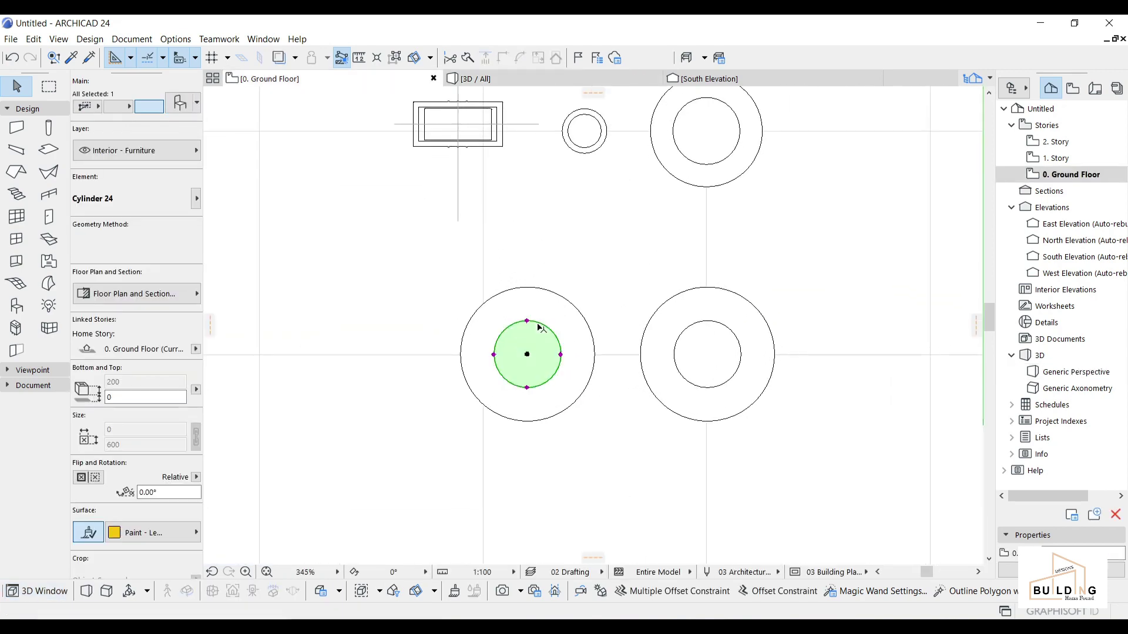
pyautogui.click(527, 321)
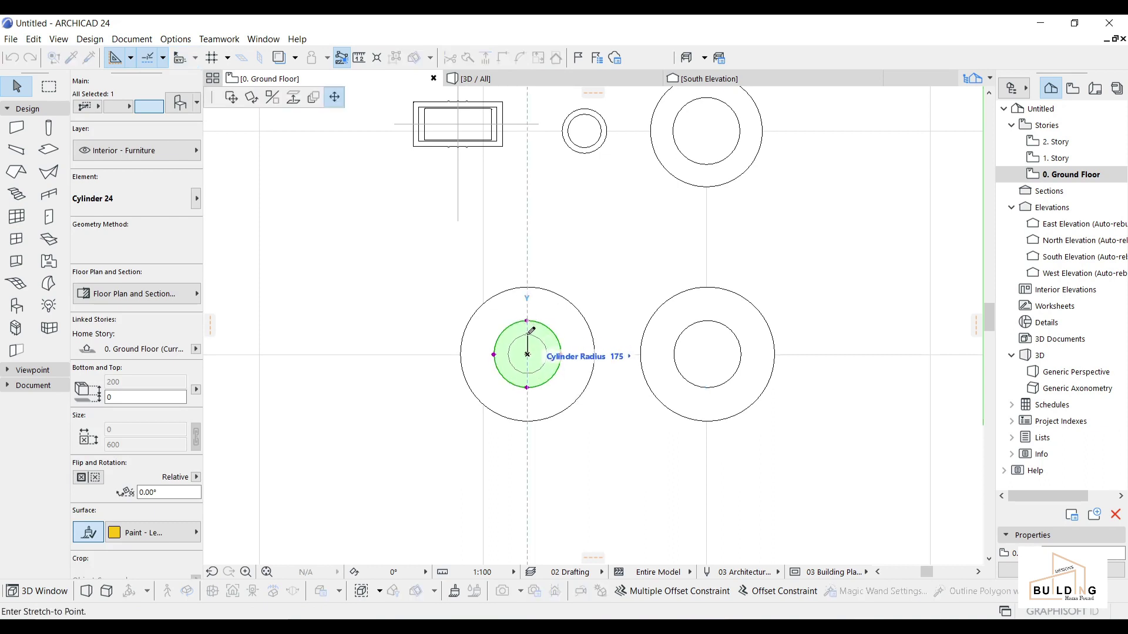
pyautogui.write('100')
pyautogui.press('Return')
pyautogui.click(520, 290)
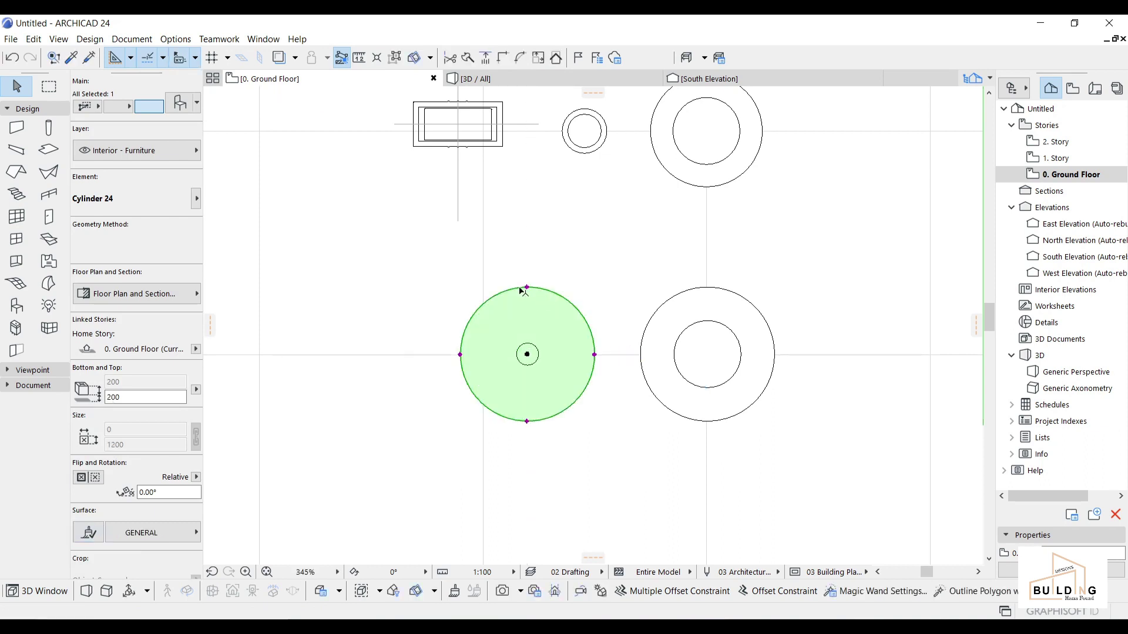
pyautogui.click(527, 288)
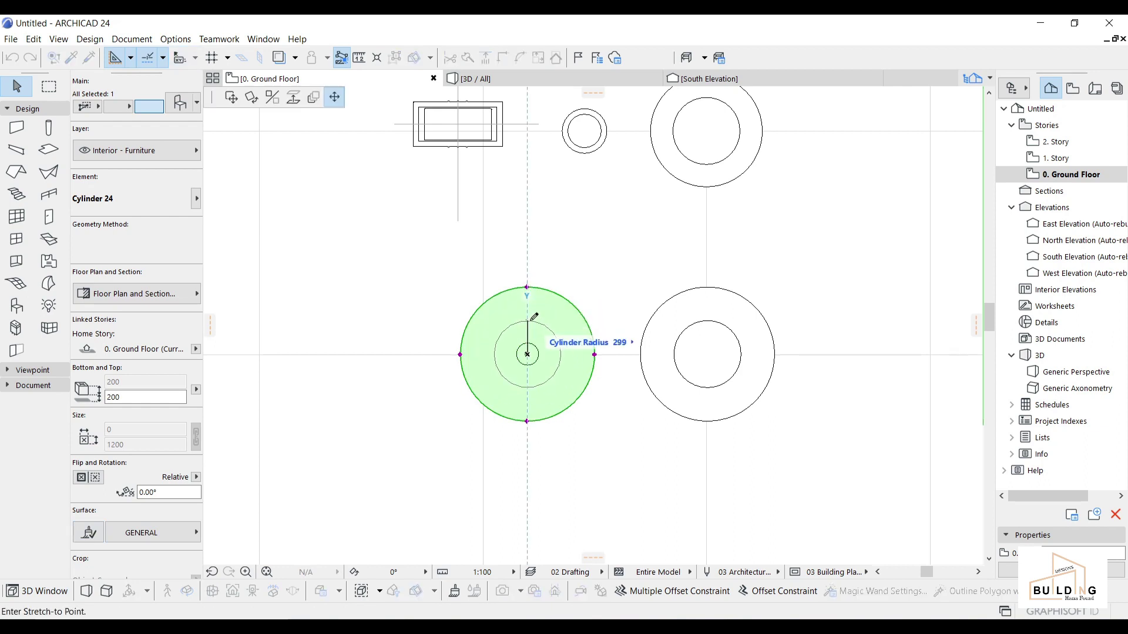
pyautogui.write('200')
pyautogui.press('Return')
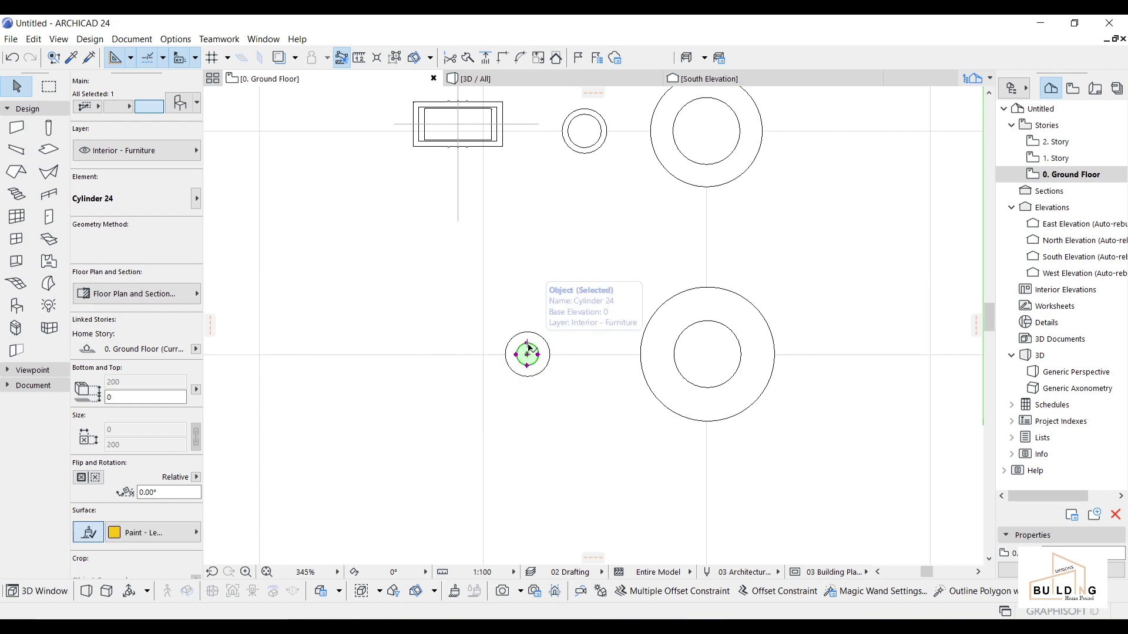
# Change the base cylinder's radius to 150 and return to the 3D view.
pyautogui.click(527, 354)
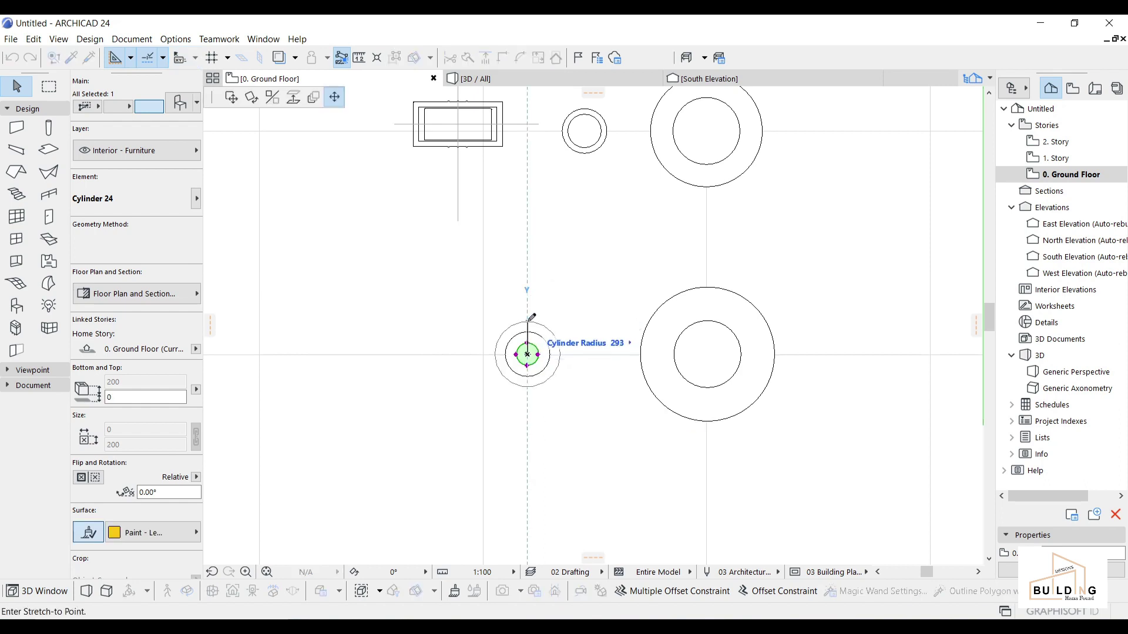
pyautogui.write('150')
pyautogui.press('Return')
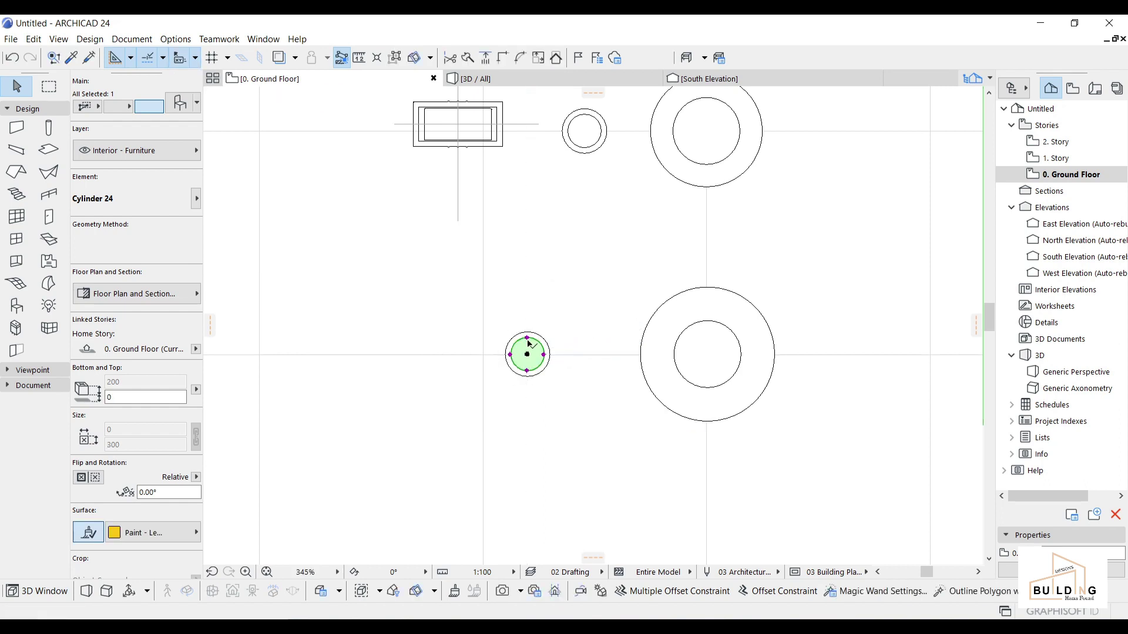
pyautogui.click(559, 280)
pyautogui.click(505, 85)
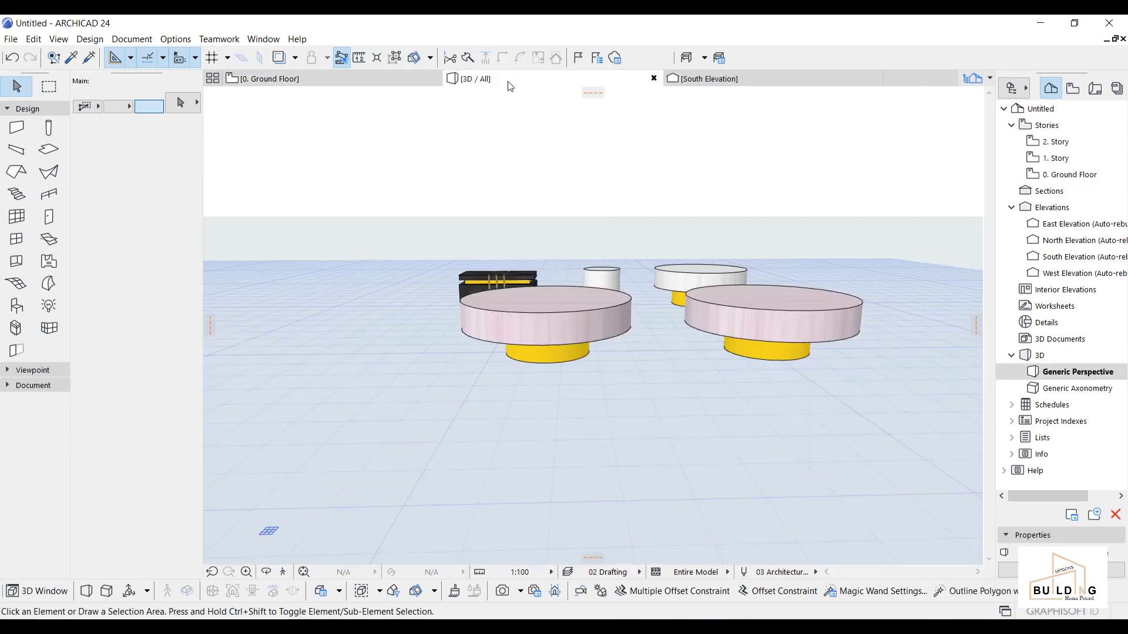
# Set the stool's yellow base Cylinder Length to 100.
pyautogui.moveTo(630, 414); pyautogui.dragTo(570, 390, button='middle')
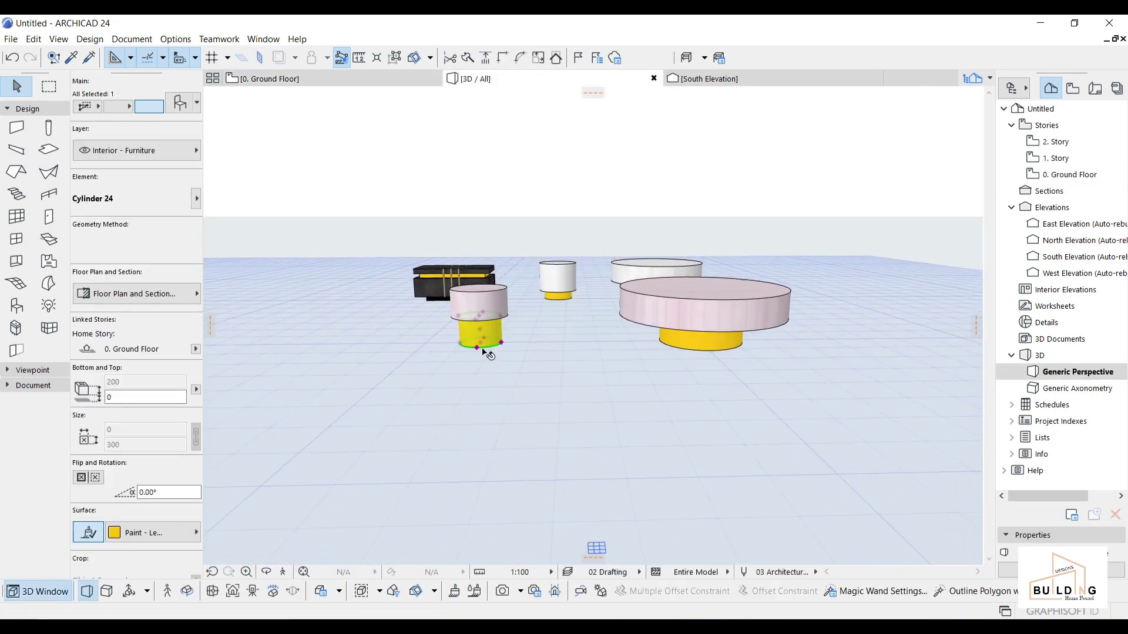
pyautogui.click(179, 104)
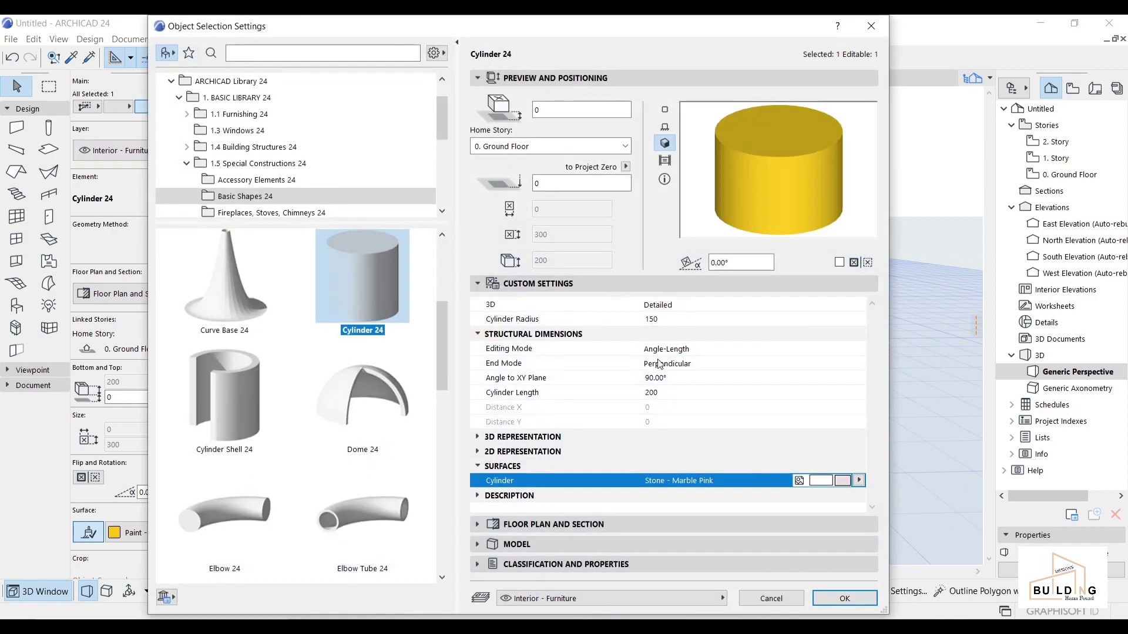
pyautogui.click(656, 393)
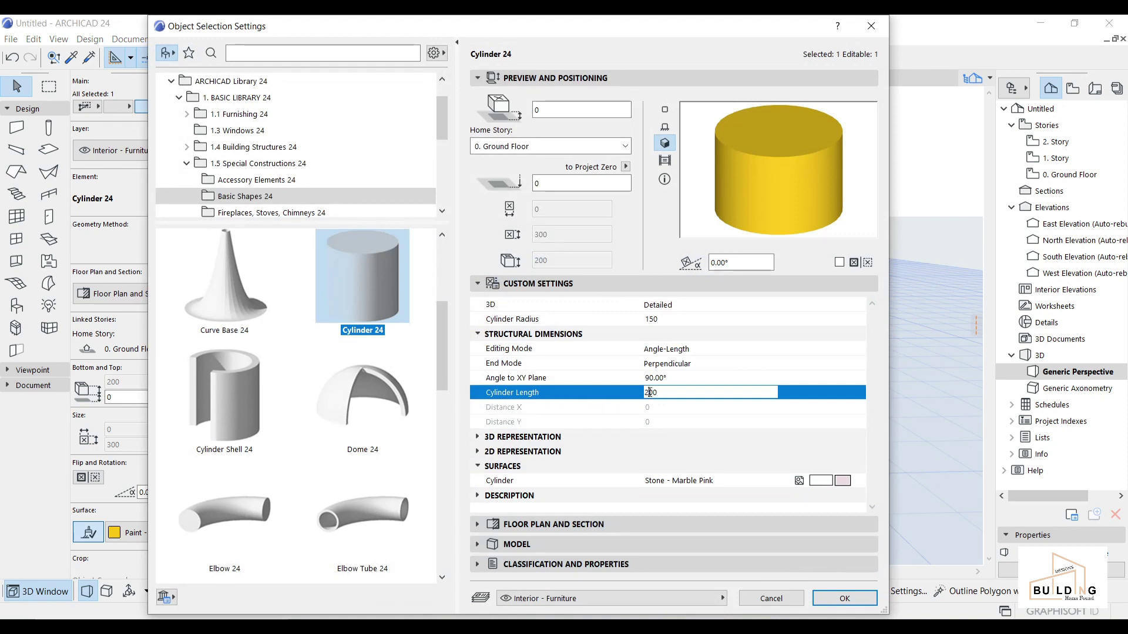
pyautogui.click(844, 598)
# Set the stool's pink top Cylinder Length to 300.
pyautogui.moveTo(575, 424); pyautogui.dragTo(636, 401, button='middle')
pyautogui.click(570, 268)
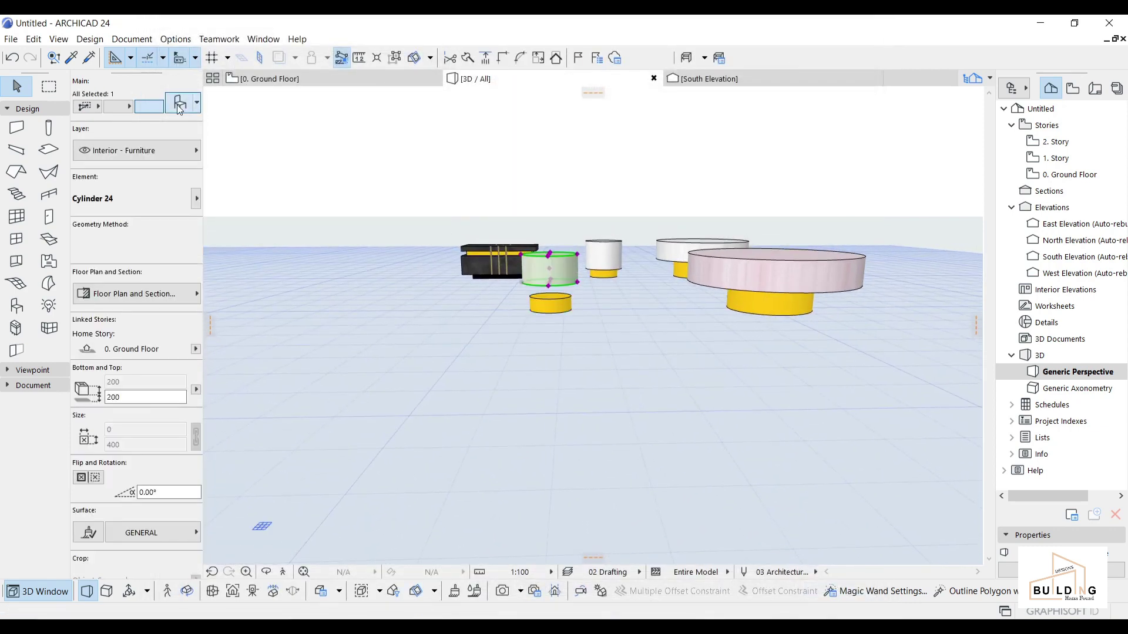
pyautogui.hotkey('ctrl', 't')
pyautogui.moveTo(650, 394); pyautogui.dragTo(642, 395)
pyautogui.write('300')
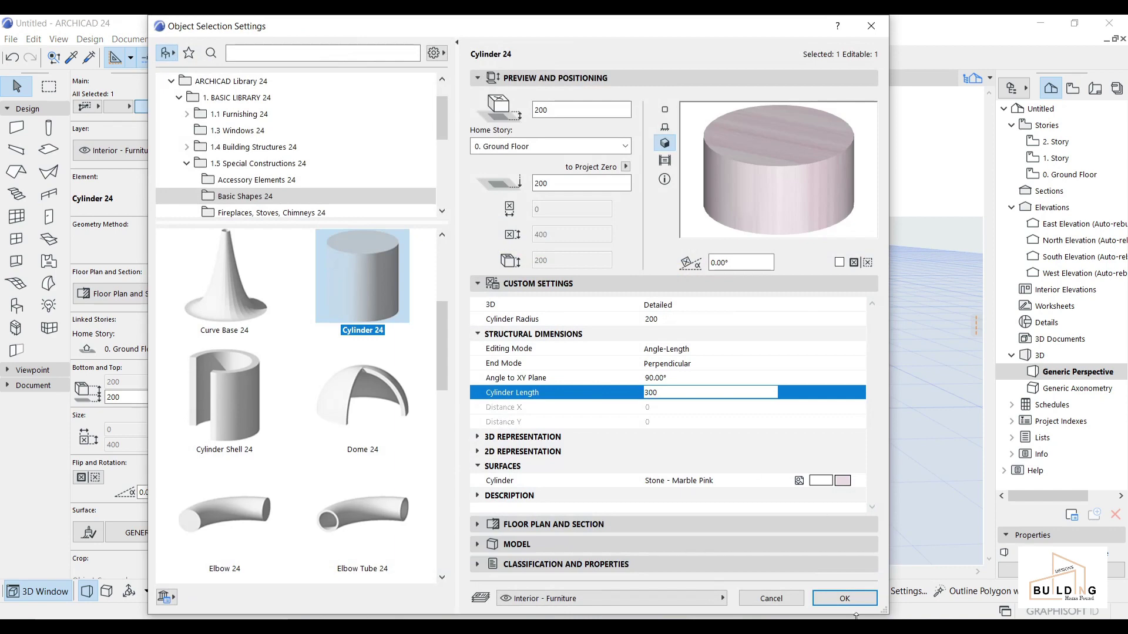
pyautogui.click(844, 598)
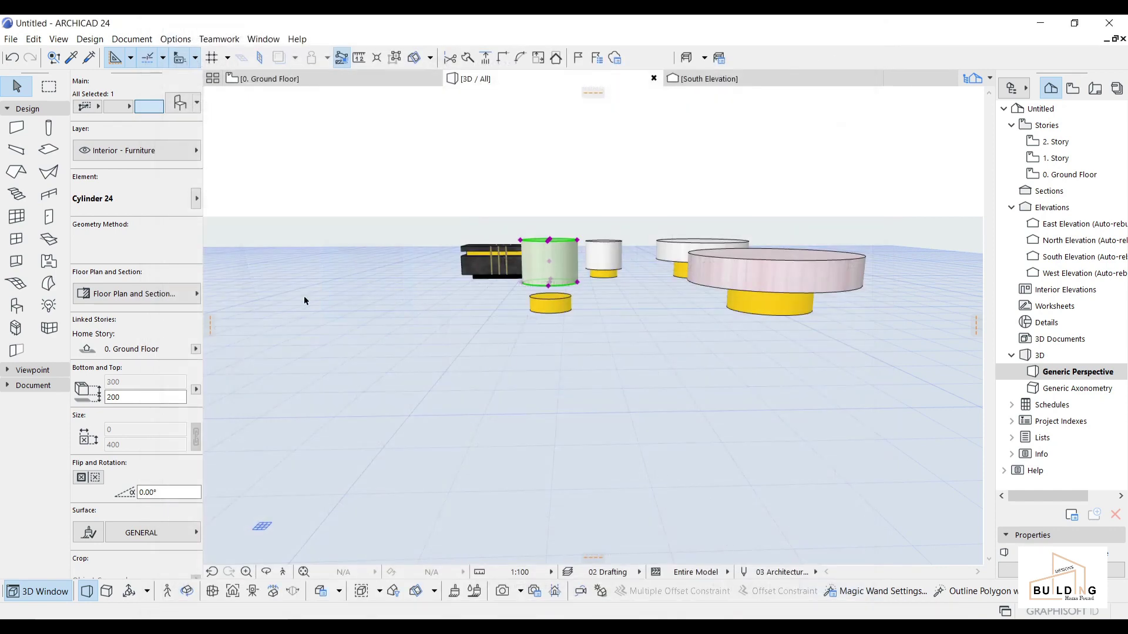
# Set the pink cylinder's Bottom elevation to 100 and orbit to check it sits on the base.
pyautogui.click(109, 397)
pyautogui.press('Return')
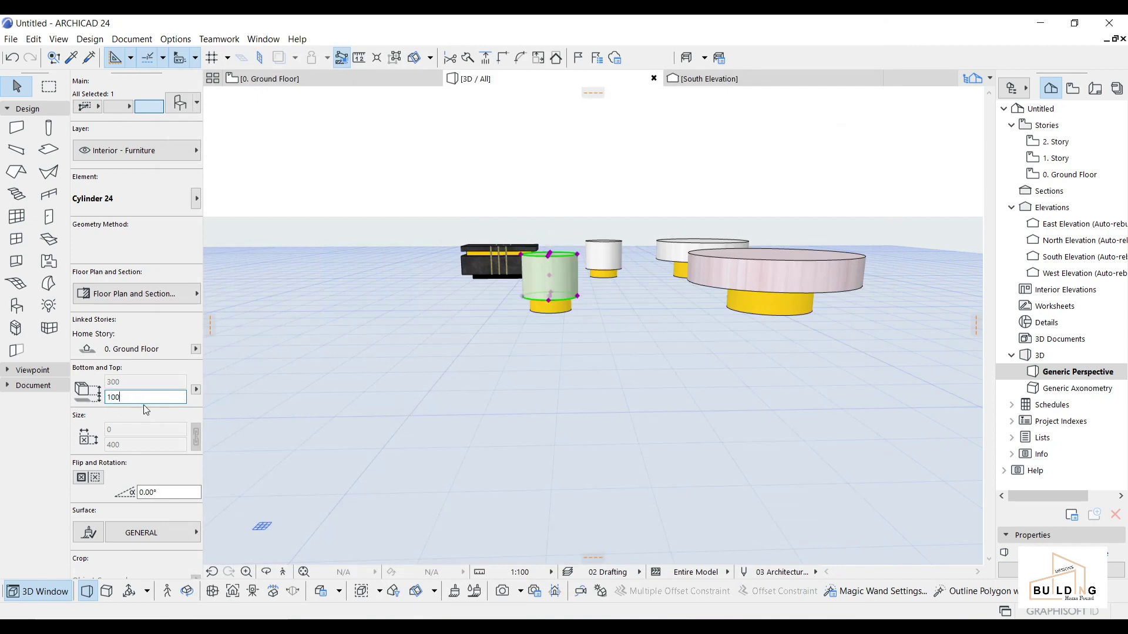
pyautogui.click(586, 344)
pyautogui.keyDown('shift'); pyautogui.moveTo(587, 344); pyautogui.dragTo(622, 282, button='middle'); pyautogui.keyUp('shift')
pyautogui.keyDown('shift'); pyautogui.moveTo(443, 213); pyautogui.dragTo(440, 402, button='middle'); pyautogui.keyUp('shift')
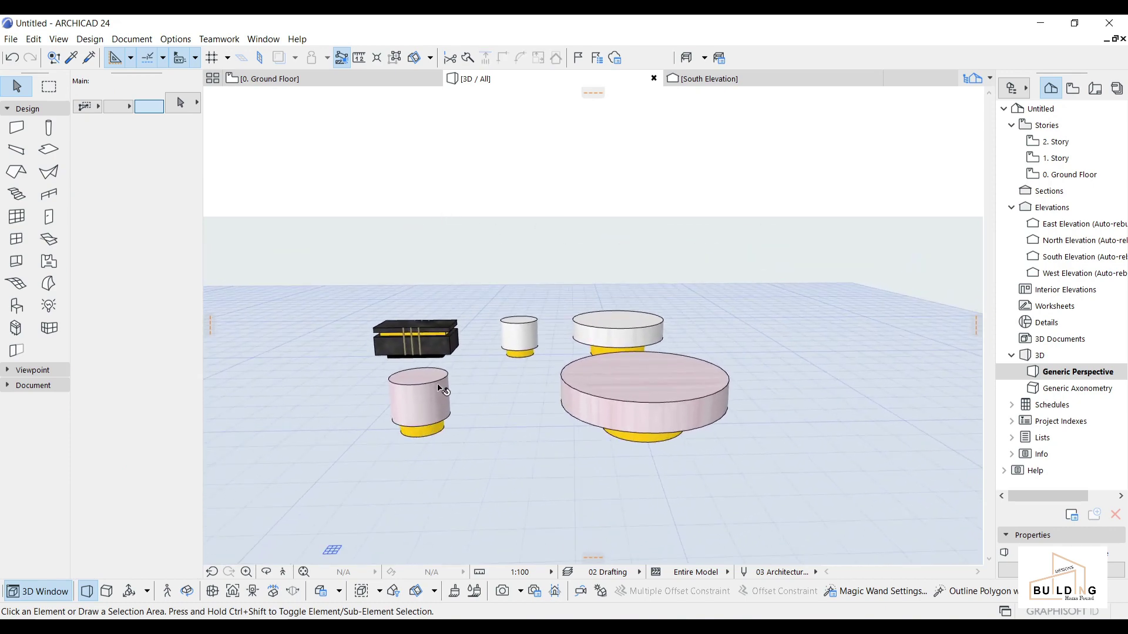
# Orbit the 3D furniture, then return to the 0. Ground Floor plan zoomed out to 200%.
pyautogui.keyDown('shift'); pyautogui.moveTo(431, 456); pyautogui.dragTo(408, 408, button='middle'); pyautogui.keyUp('shift')
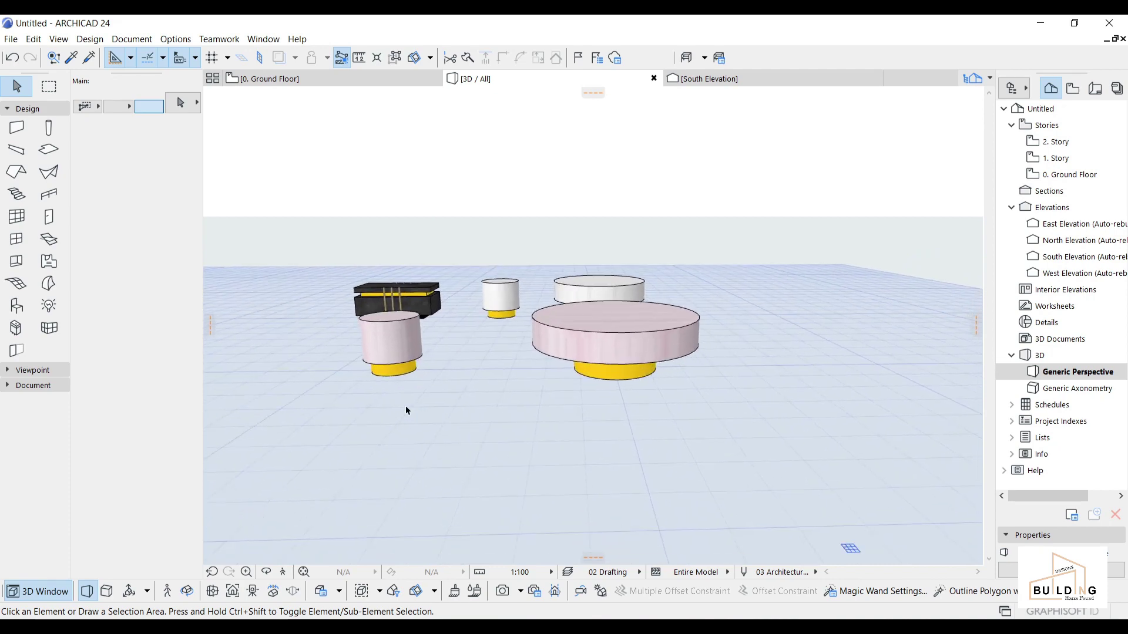
pyautogui.keyDown('shift'); pyautogui.moveTo(380, 335); pyautogui.dragTo(585, 383, button='middle'); pyautogui.keyUp('shift')
pyautogui.click(543, 387)
pyautogui.click(363, 79)
pyautogui.press('Escape')
pyautogui.scroll(-3, 543, 373)
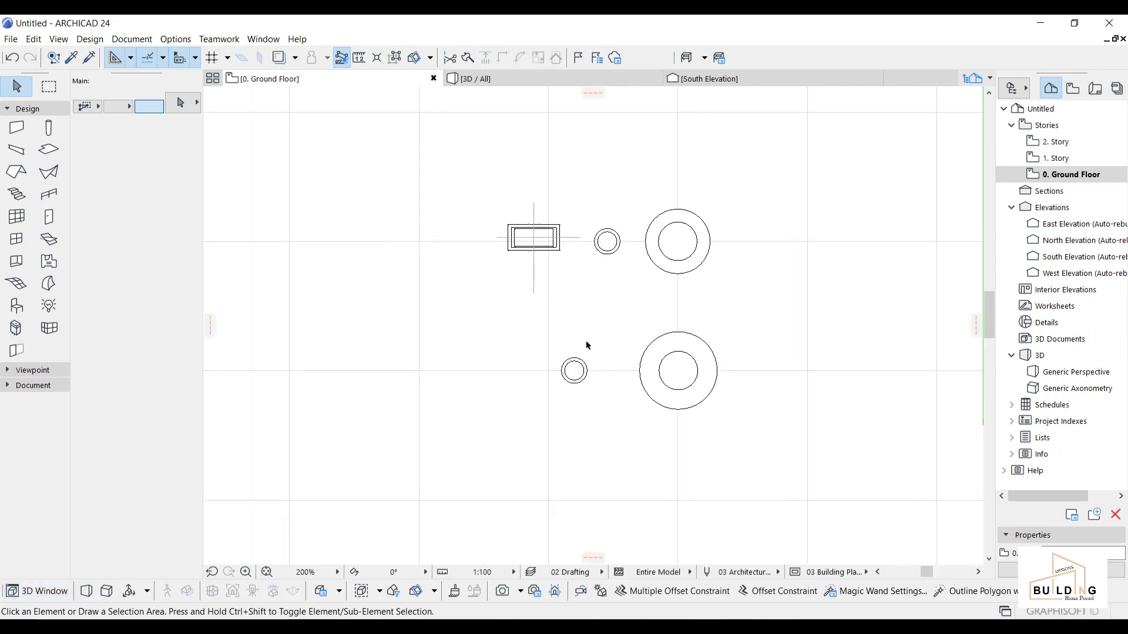
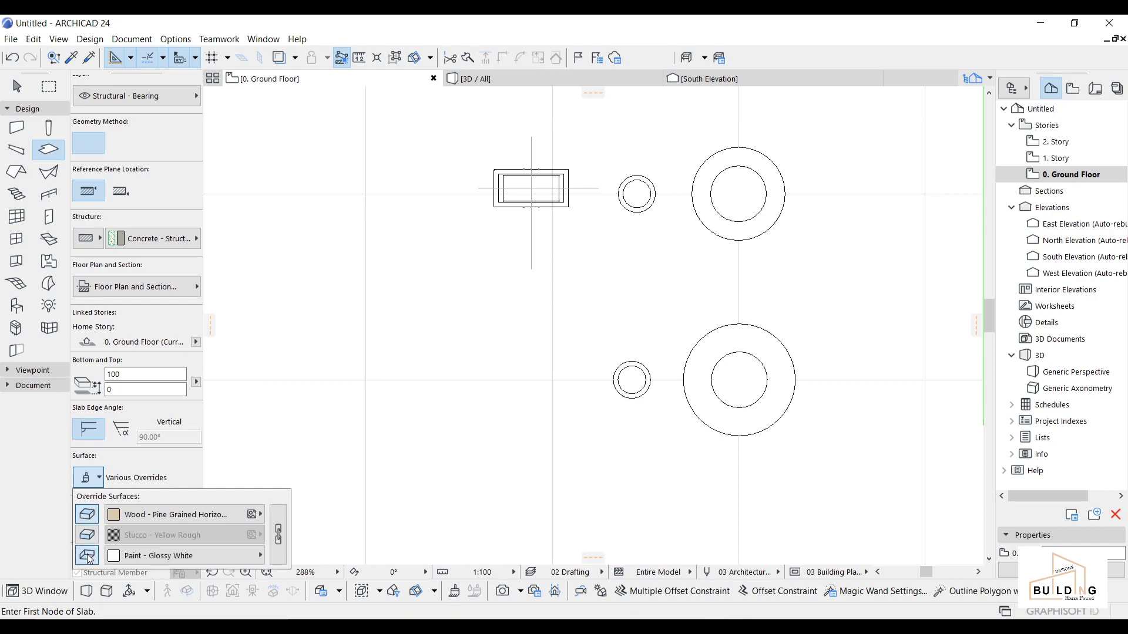
# Set all three slab faces to Paint - Titanium White and the thickness to 50.
pyautogui.click(89, 556)
pyautogui.click(89, 538)
pyautogui.click(89, 557)
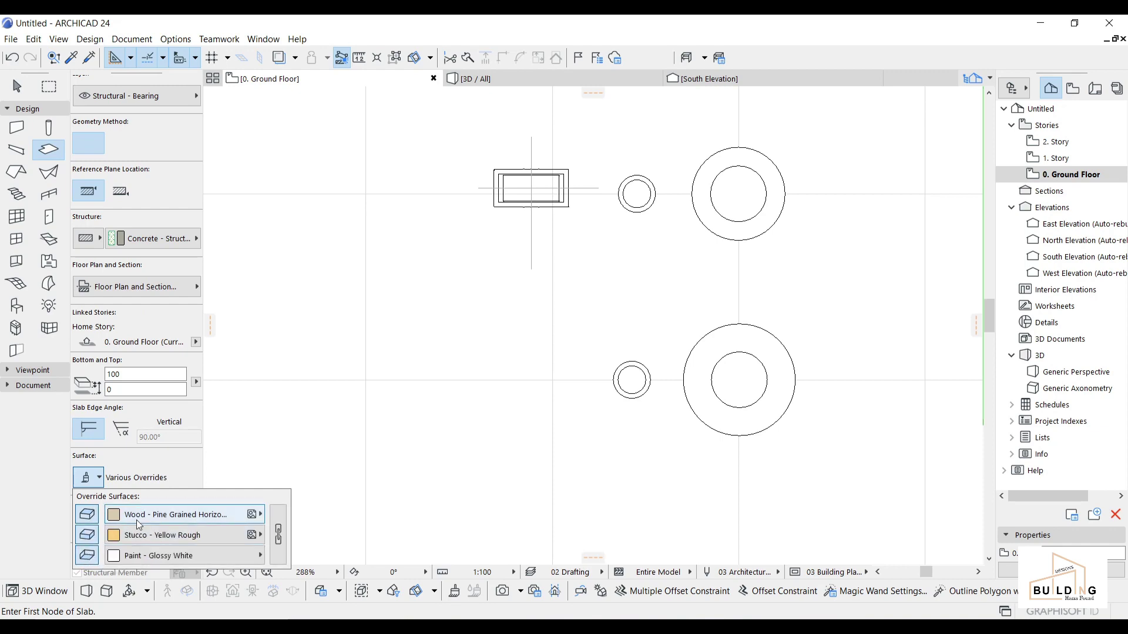
pyautogui.click(171, 515)
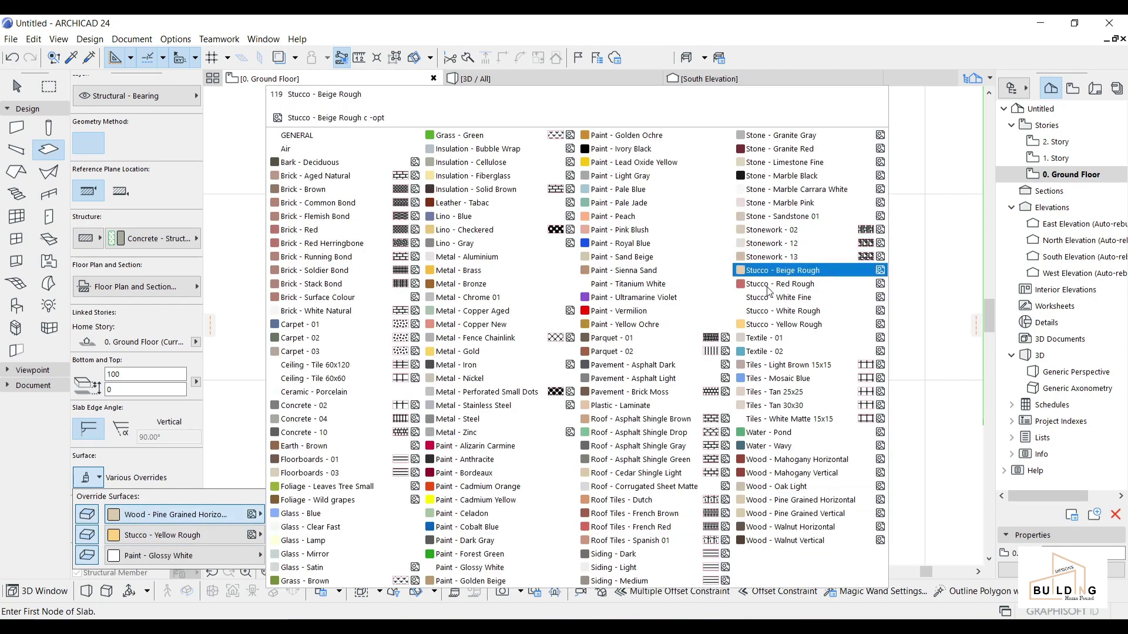
pyautogui.click(656, 284)
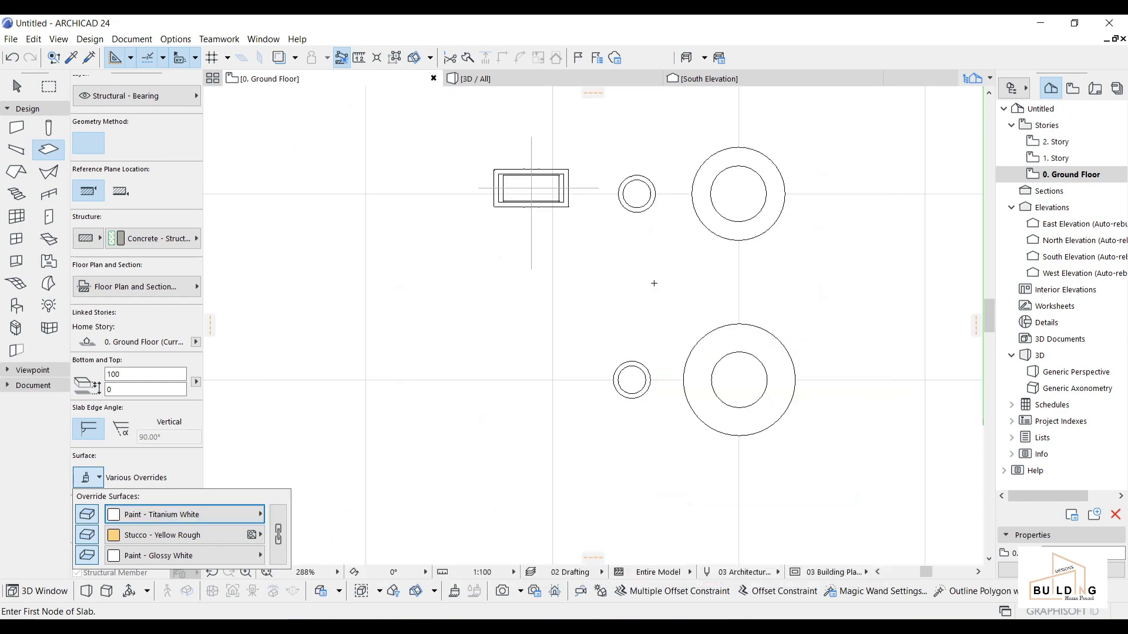
pyautogui.click(279, 534)
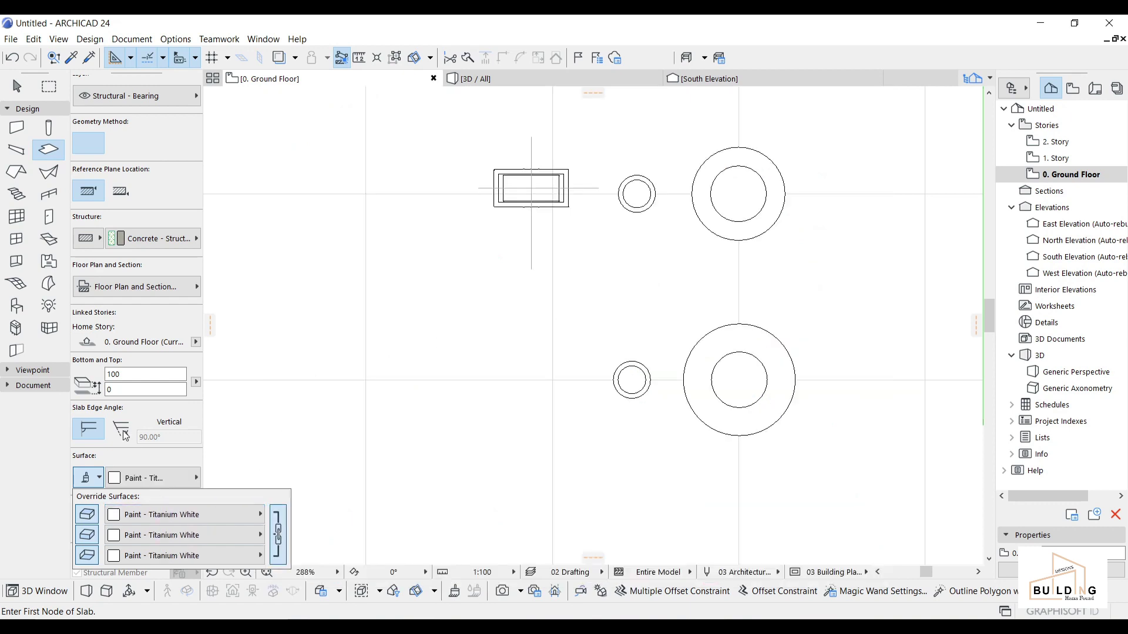
pyautogui.click(108, 374)
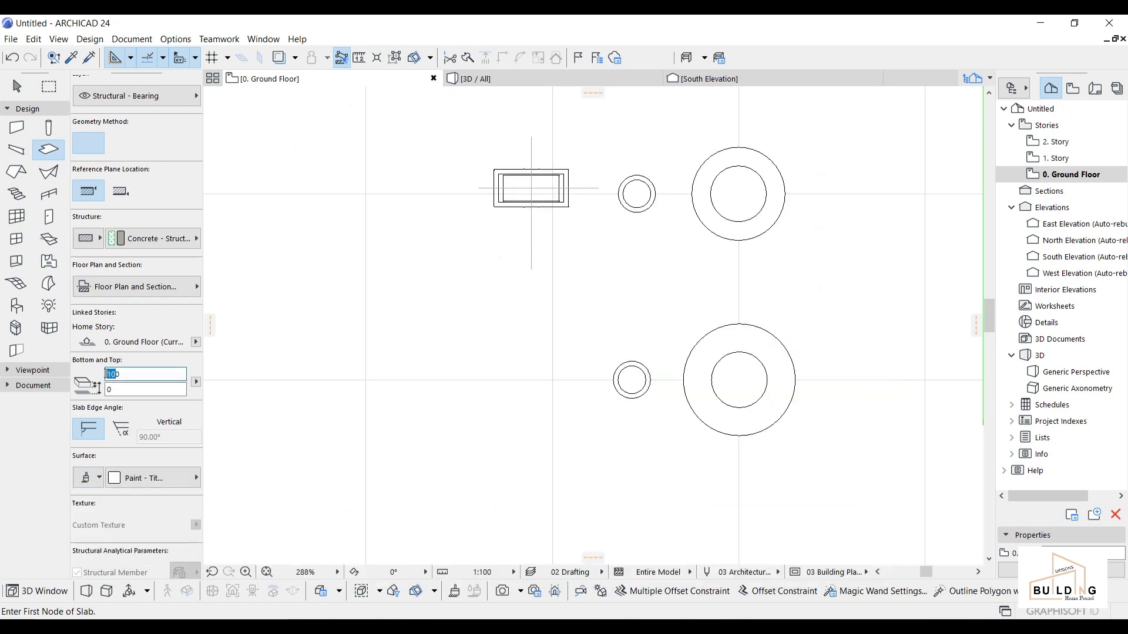
pyautogui.write('50')
# After two false starts, place the slab's first corner and a 400 edge downward.
pyautogui.click(439, 356)
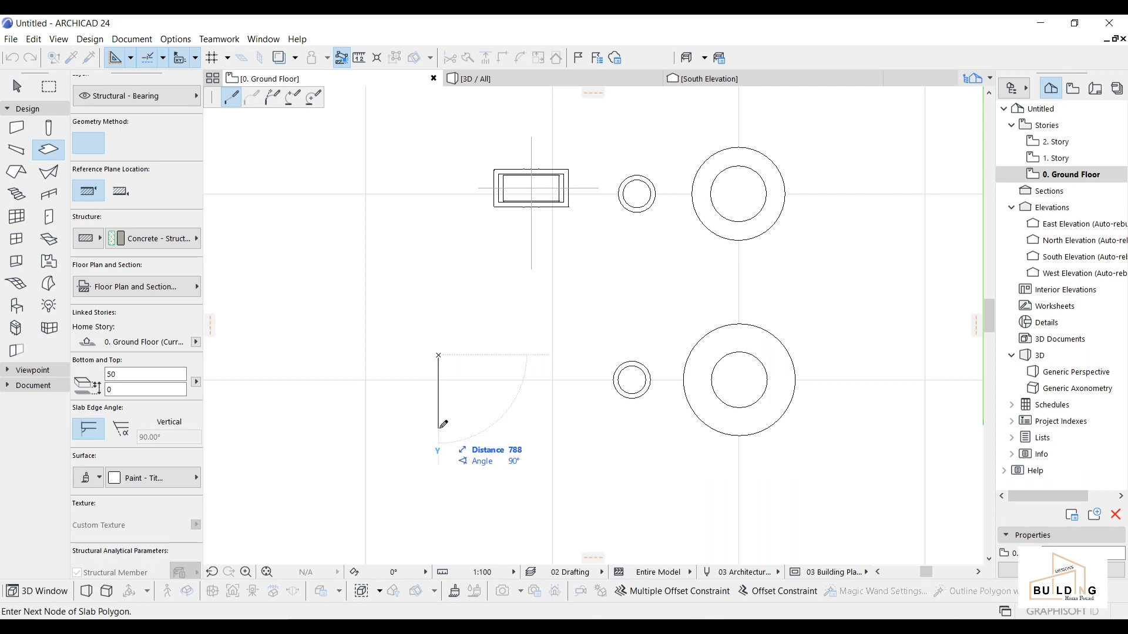
pyautogui.write('4')
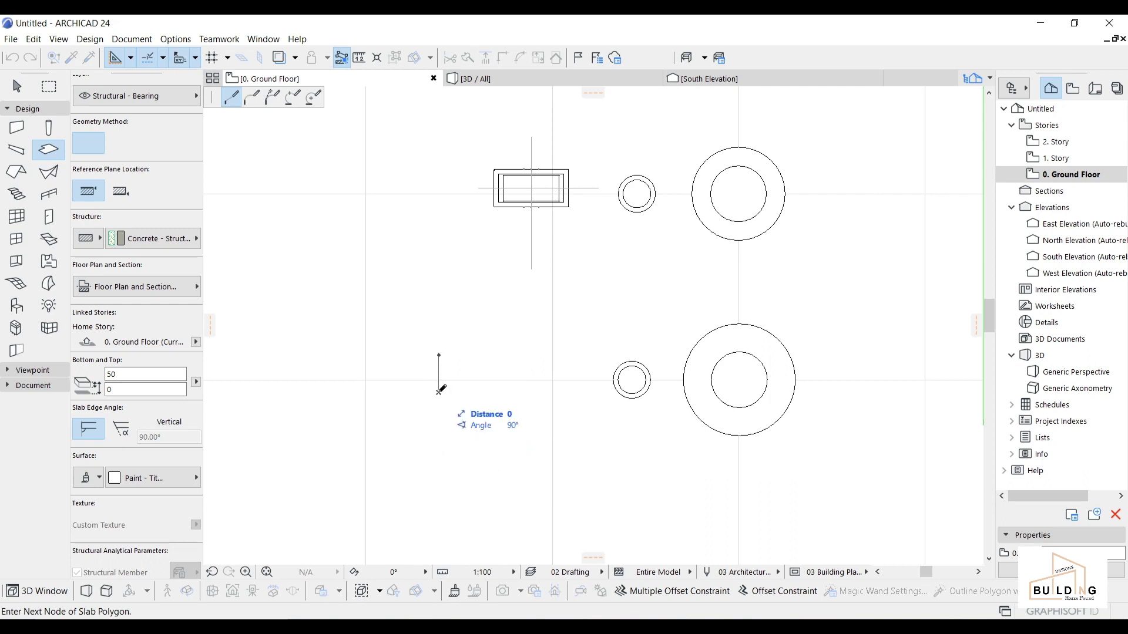
pyautogui.press('Escape')
pyautogui.click(436, 327)
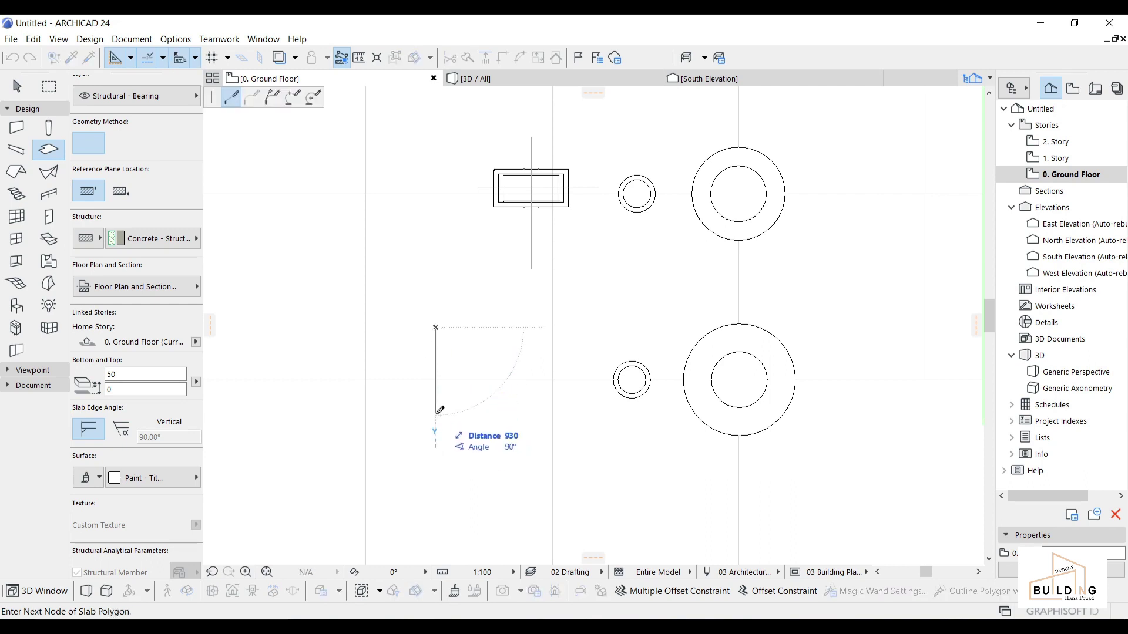
pyautogui.write('4')
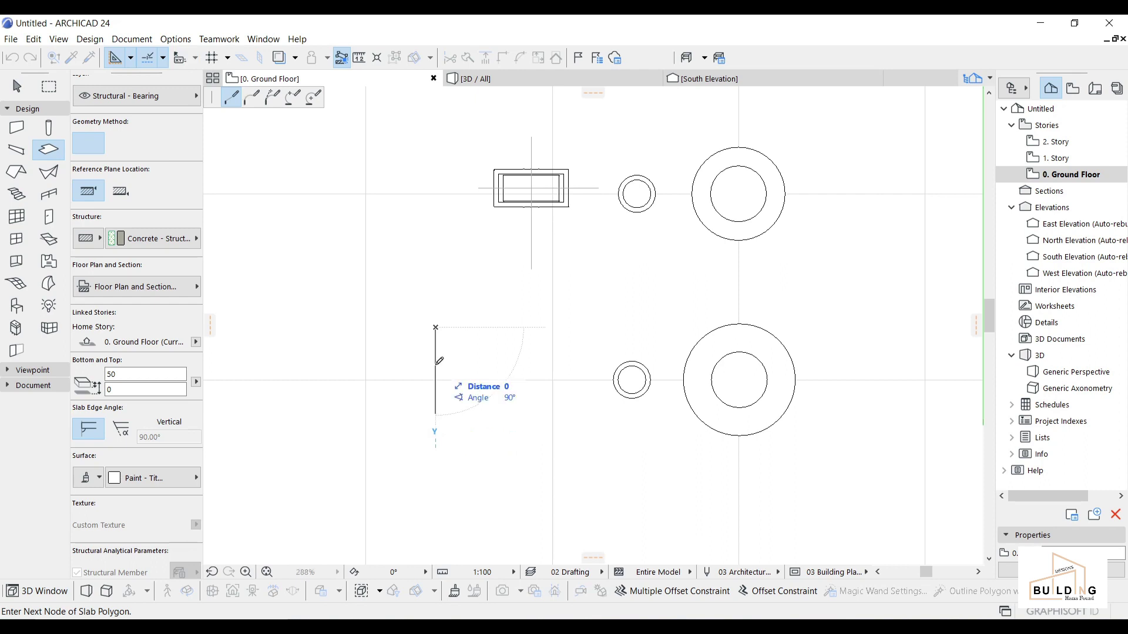
pyautogui.press('Escape')
pyautogui.click(426, 313)
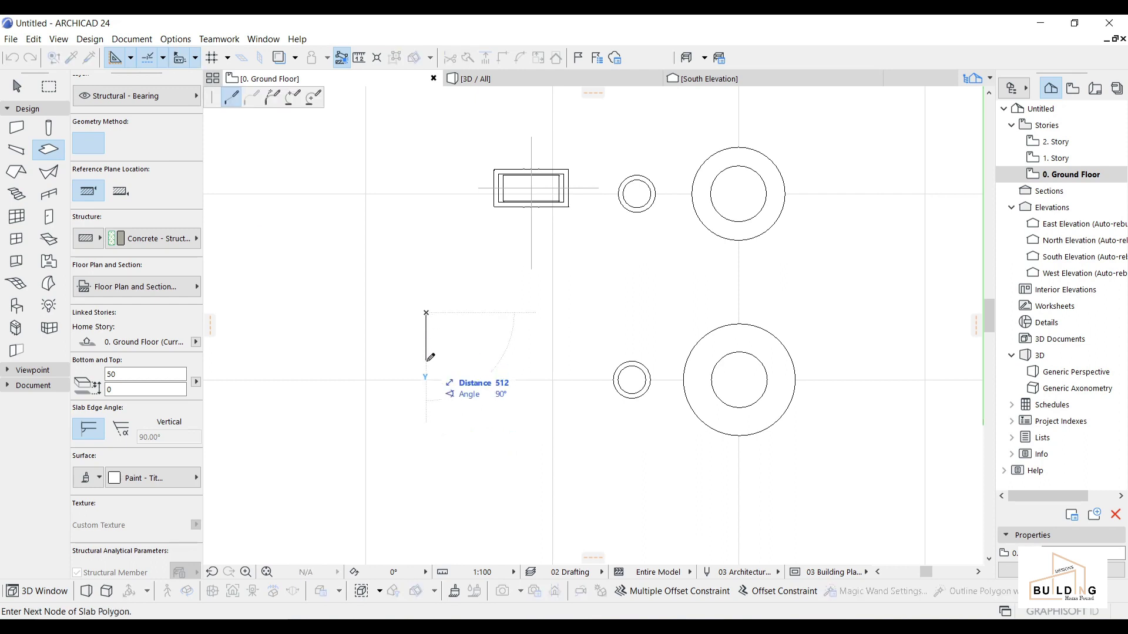
pyautogui.write('400')
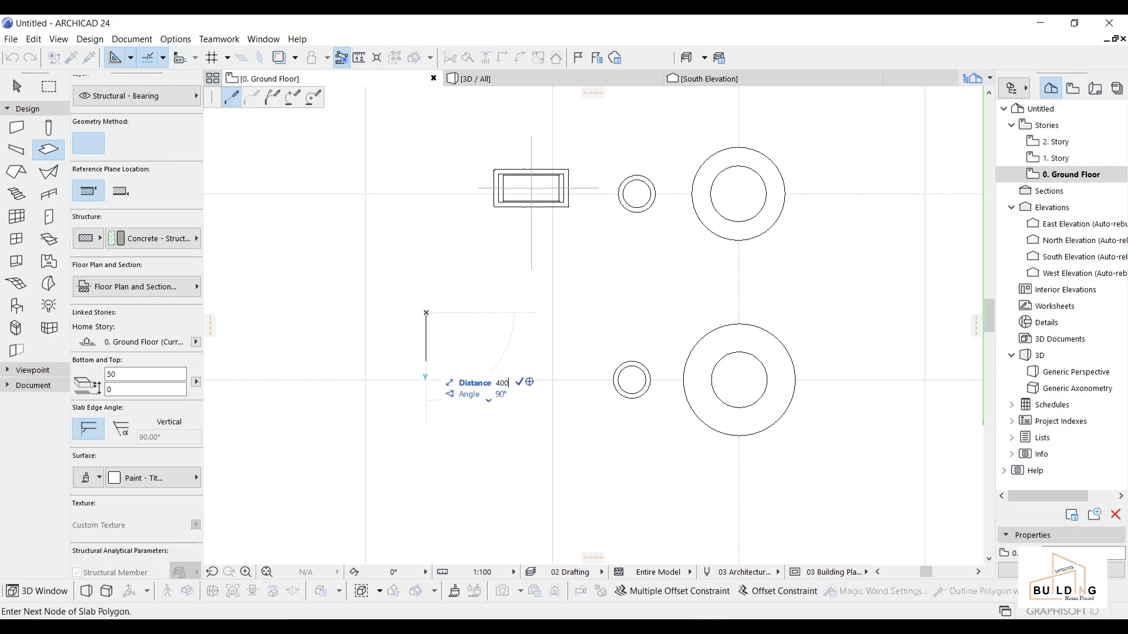
pyautogui.press('Return')
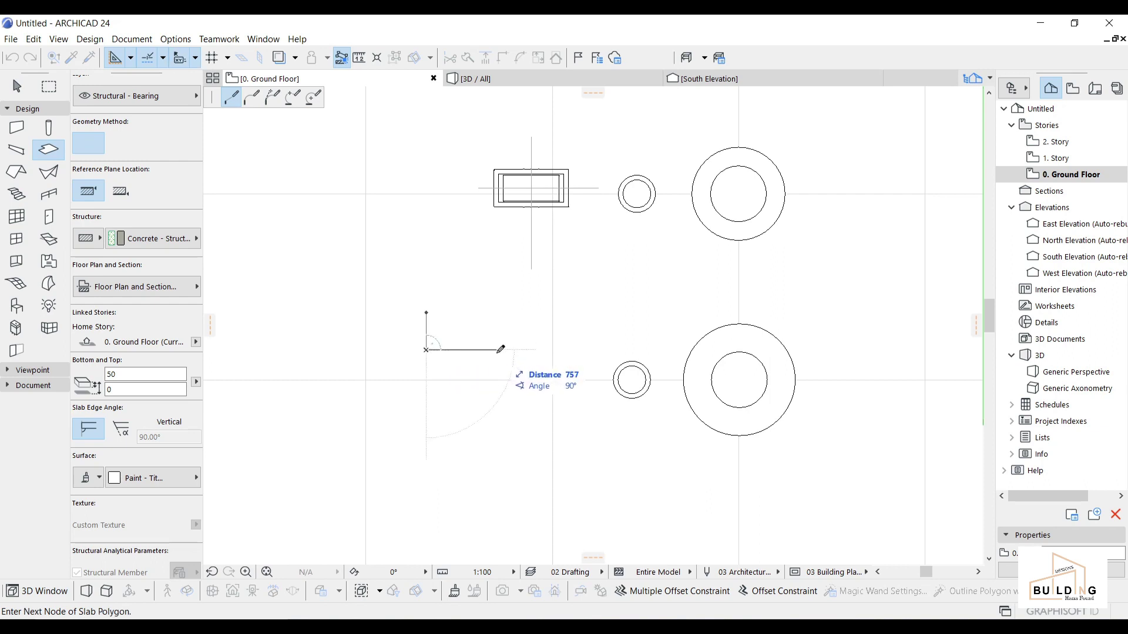
# Add the 600 and 400 edges and close the slab rectangle.
pyautogui.write('6')
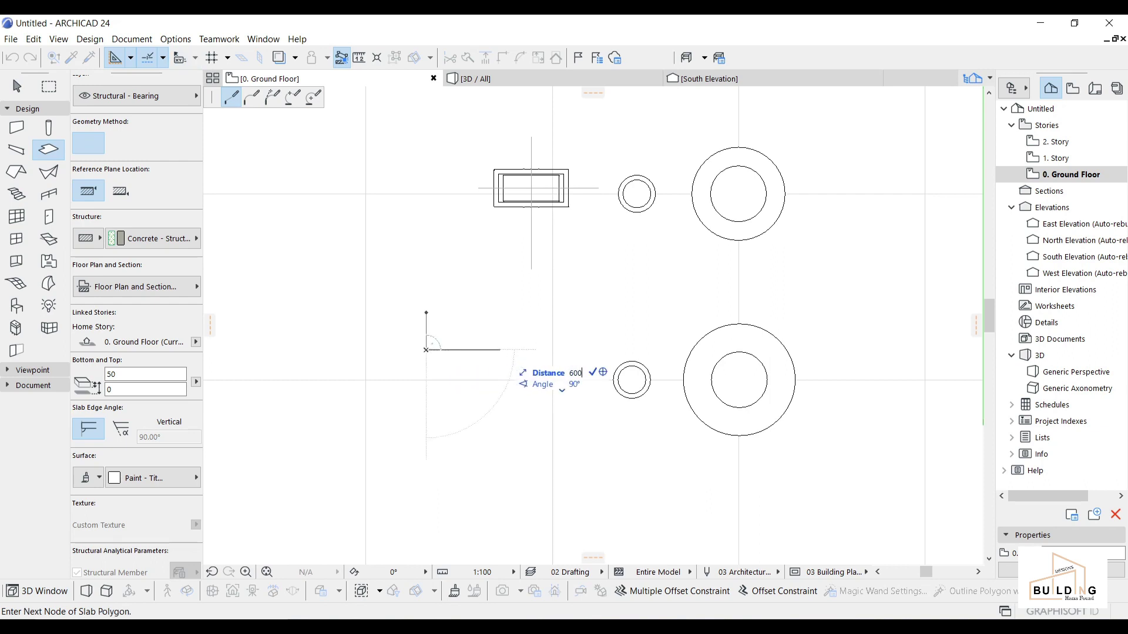
pyautogui.write('00')
pyautogui.press('Return')
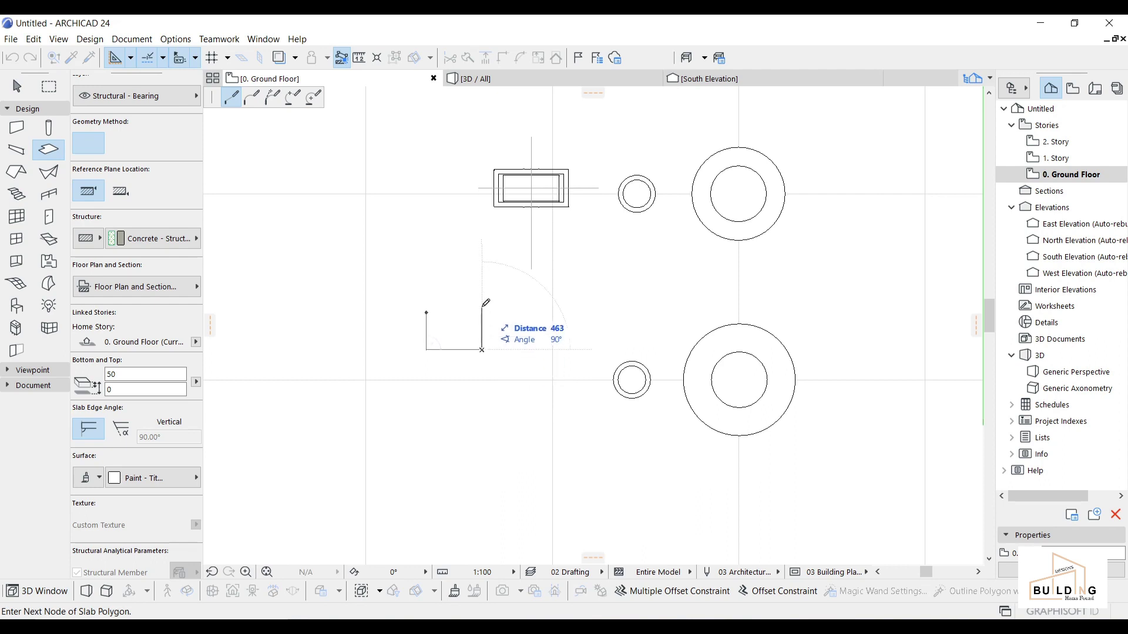
pyautogui.write('400')
pyautogui.press('Return')
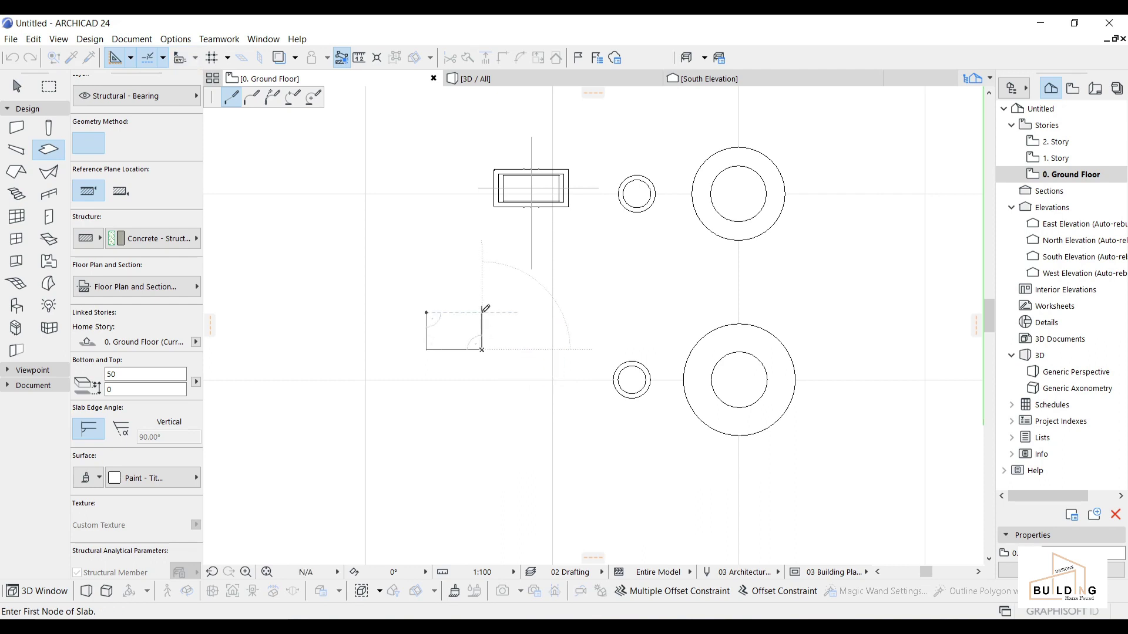
pyautogui.doubleClick(426, 312)
pyautogui.press('Escape')
pyautogui.moveTo(473, 323); pyautogui.dragTo(474, 312, button='middle')
# Move the new white slab lower on the plan.
pyautogui.click(473, 307)
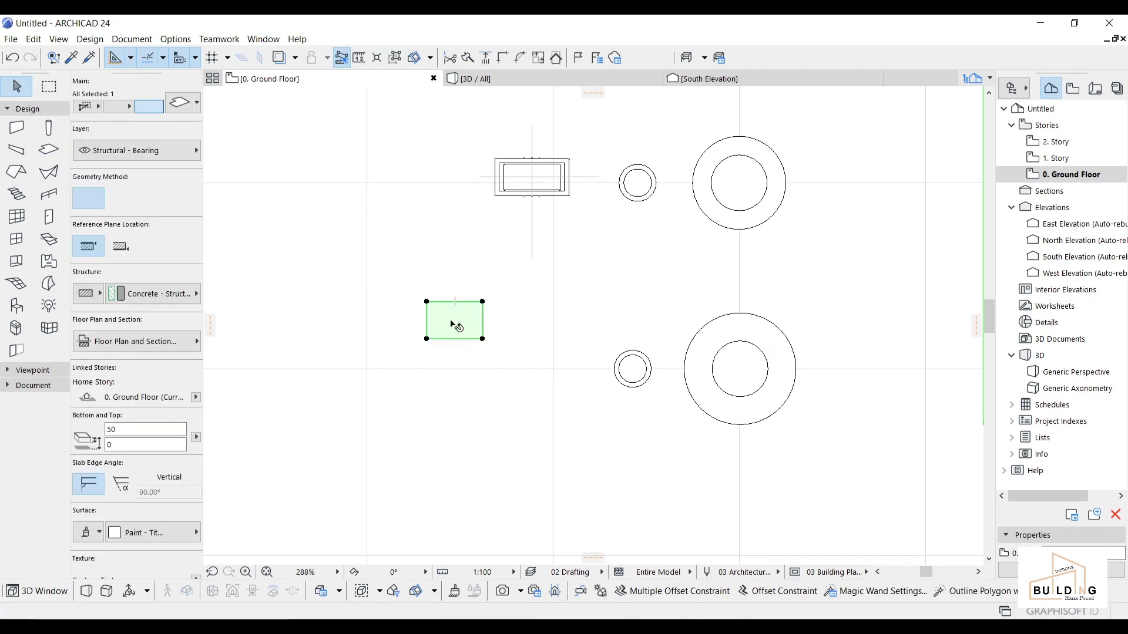
pyautogui.click(450, 320)
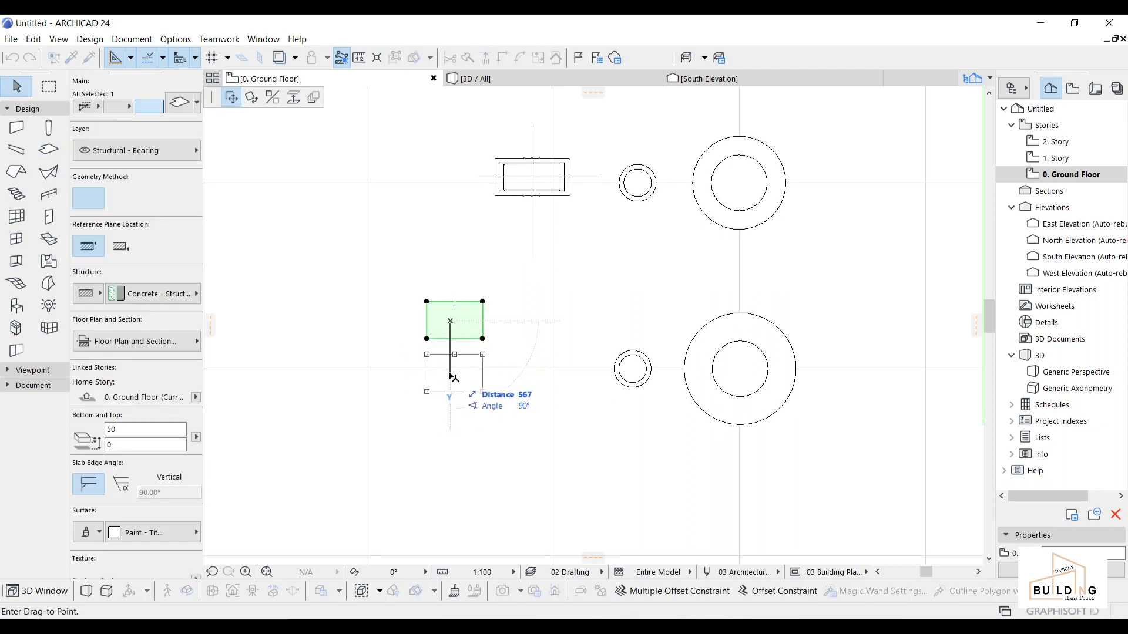
pyautogui.click(451, 372)
pyautogui.click(398, 380)
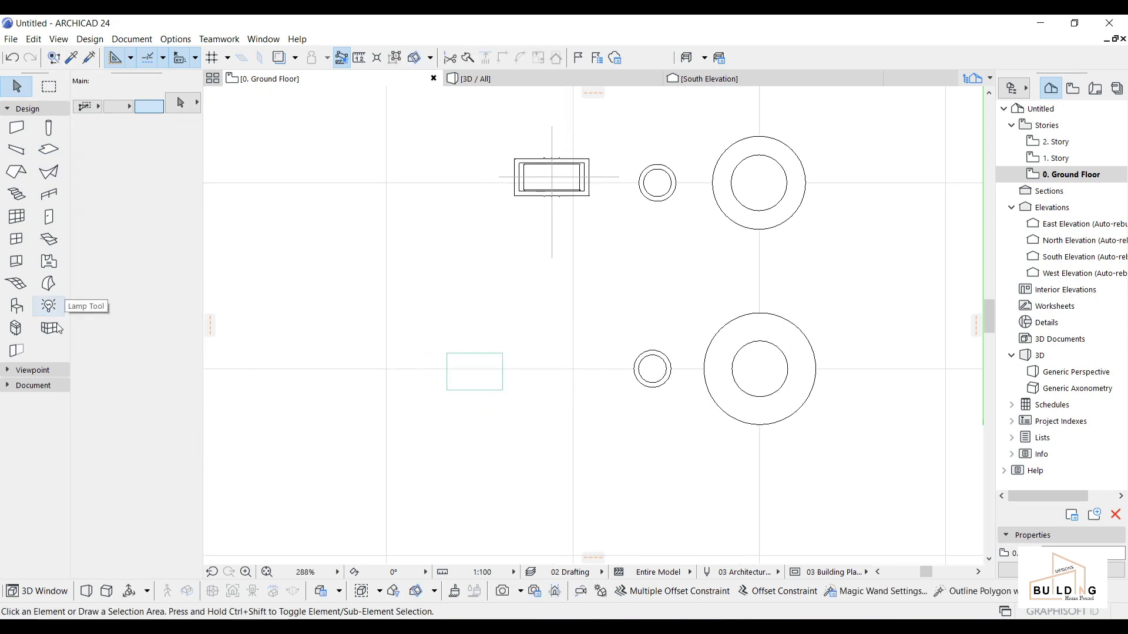
# Draw vertical and horizontal centre lines through the slab with the Line tool.
pyautogui.click(28, 109)
pyautogui.click(34, 139)
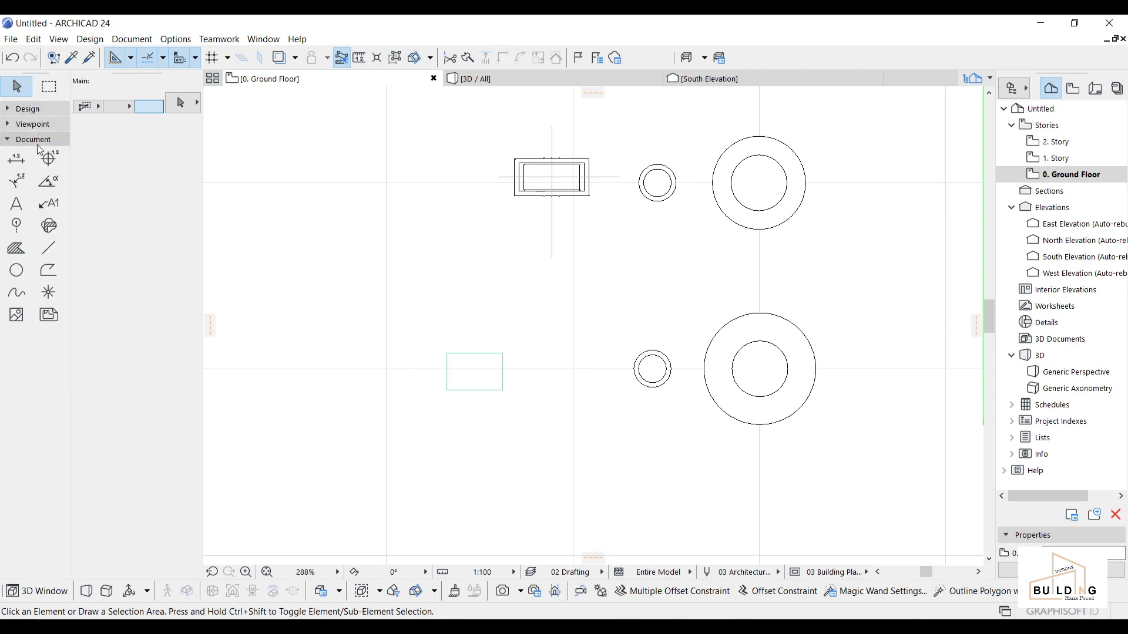
pyautogui.click(48, 248)
pyautogui.scroll(2, 480, 370)
pyautogui.scroll(2, 476, 351)
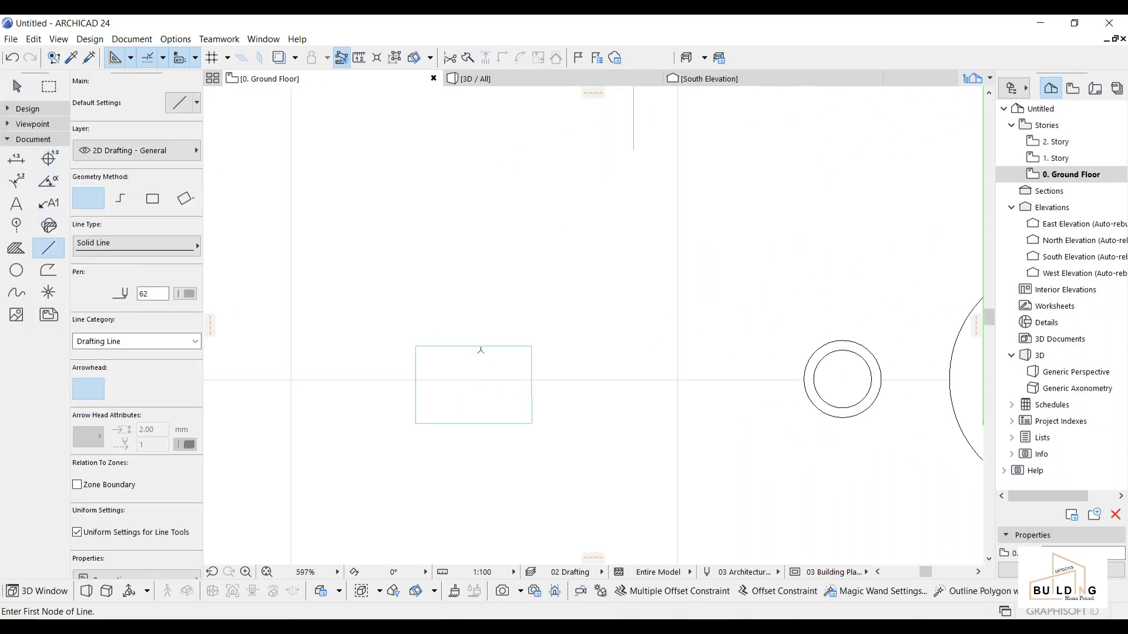
pyautogui.scroll(-3, 473, 350)
pyautogui.scroll(3, 472, 402)
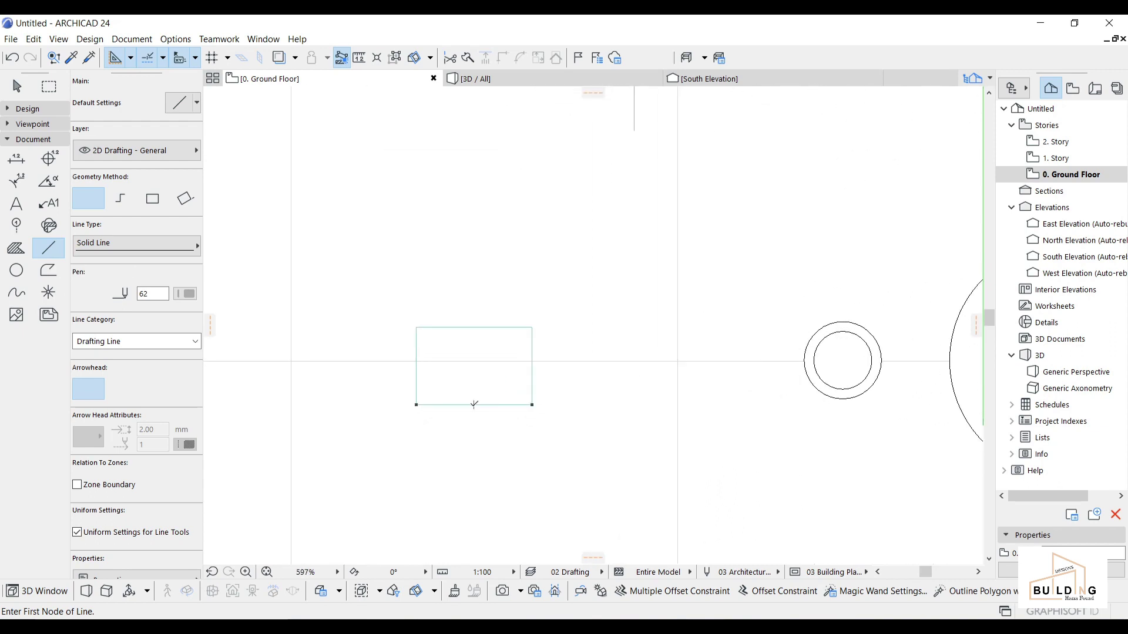
pyautogui.click(474, 405)
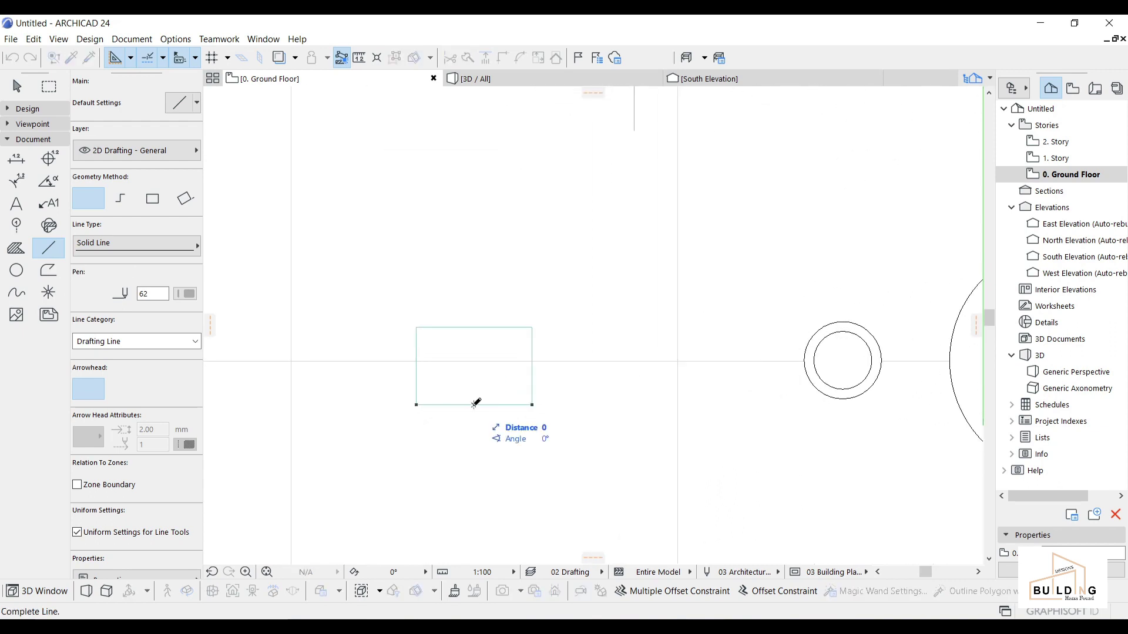
pyautogui.click(475, 258)
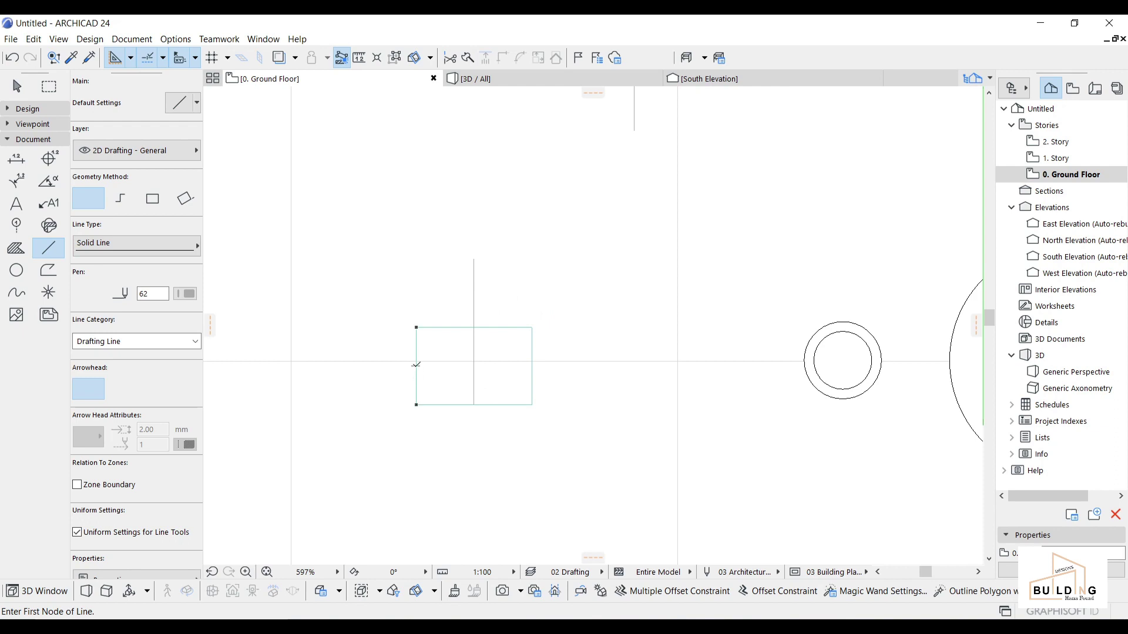
pyautogui.click(417, 365)
pyautogui.click(582, 367)
# Stretch the line ends so both centre lines extend past the slab's edges.
pyautogui.press('Escape')
pyautogui.click(457, 367)
pyautogui.click(416, 367)
pyautogui.click(376, 369)
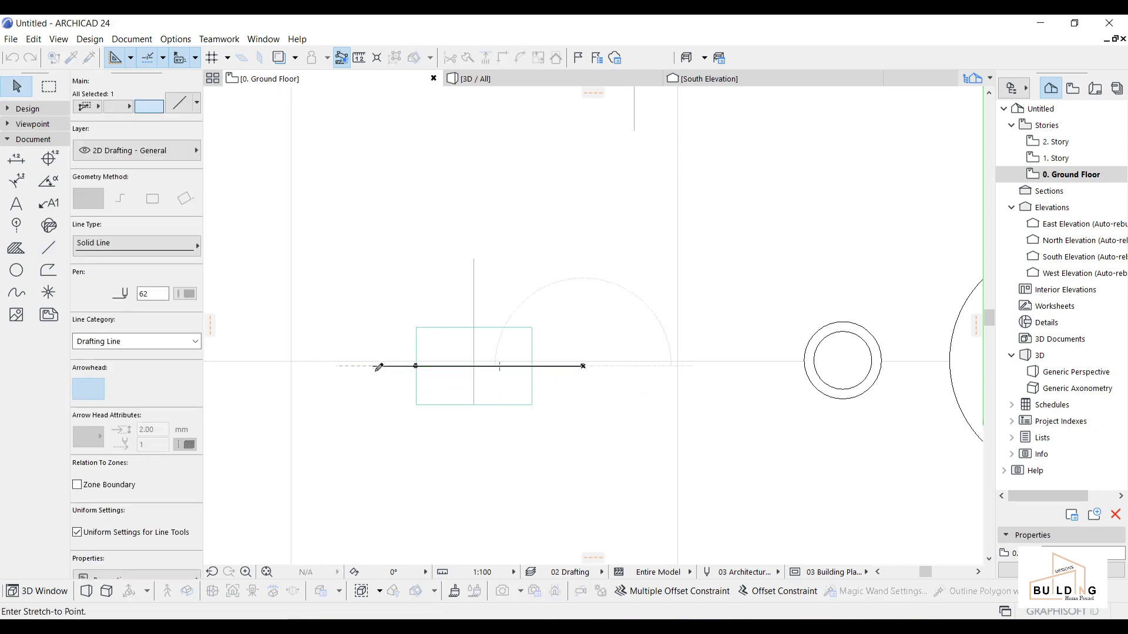
pyautogui.click(373, 366)
pyautogui.click(475, 405)
pyautogui.click(474, 405)
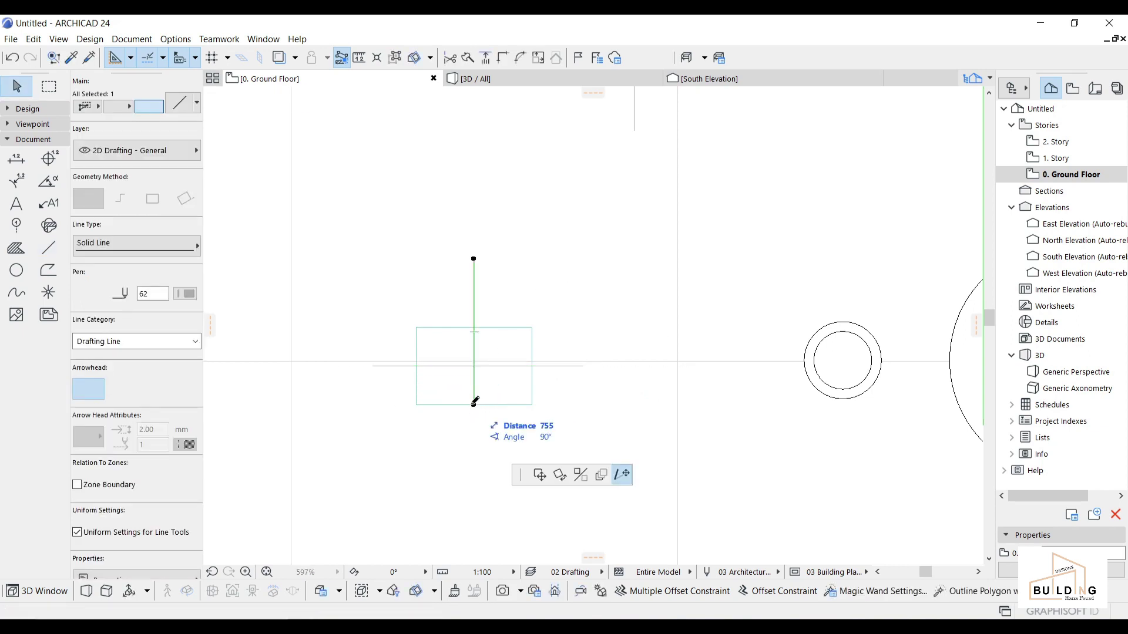
pyautogui.click(475, 441)
pyautogui.click(513, 405)
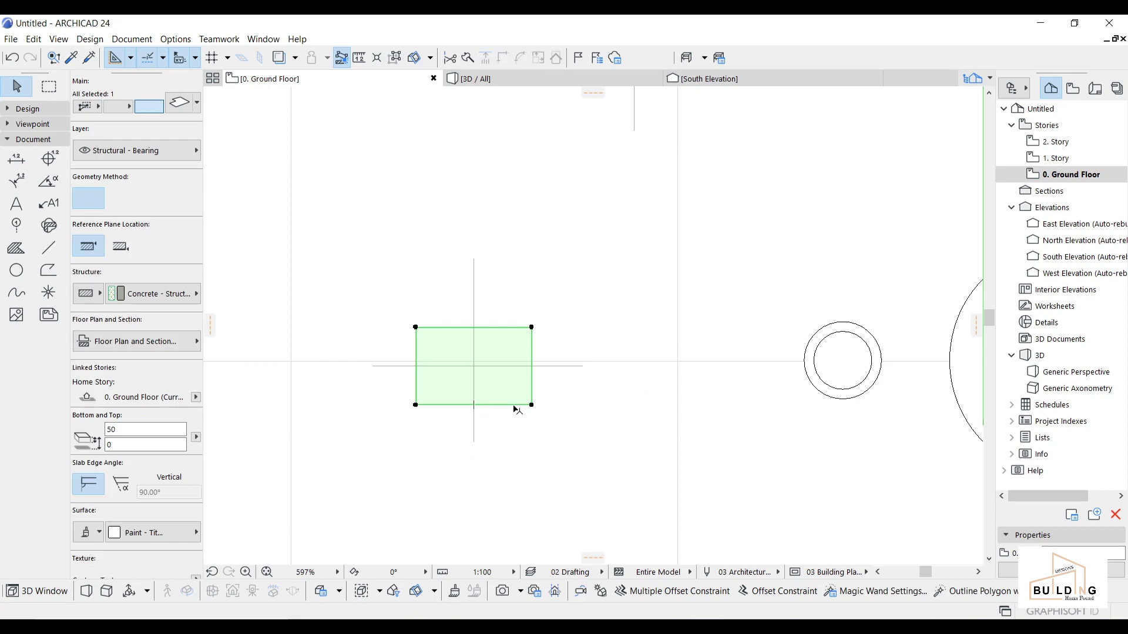
# Check the white slab in 3D, then reselect it on the 0. Ground Floor plan.
pyautogui.click(527, 77)
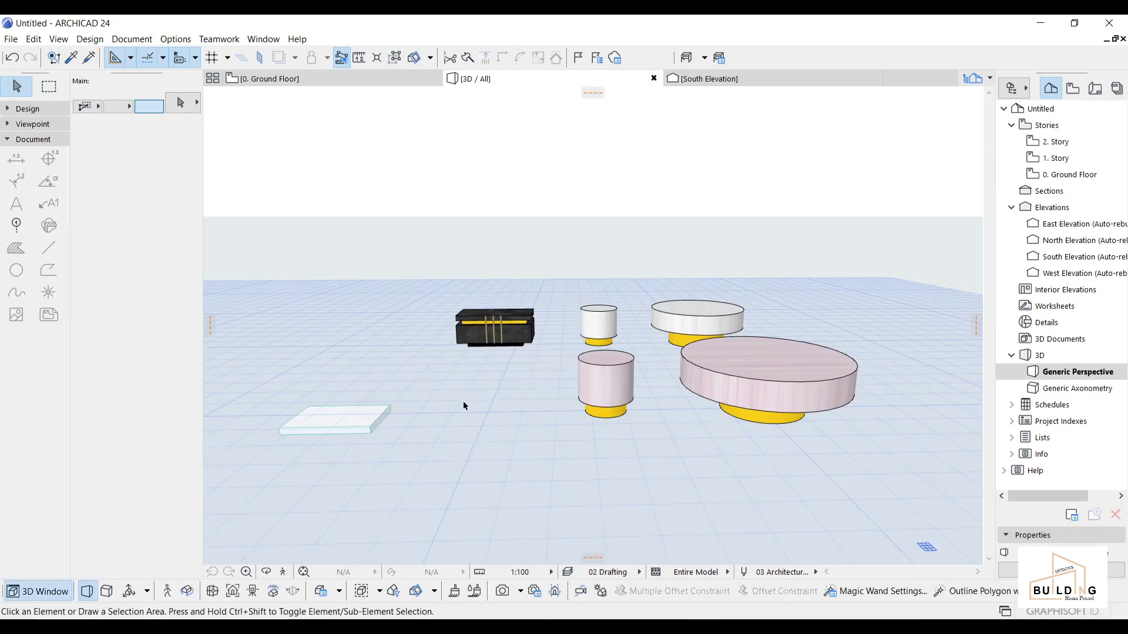
pyautogui.moveTo(463, 400); pyautogui.dragTo(536, 347, button='middle')
pyautogui.scroll(1, 461, 354)
pyautogui.keyDown('shift'); pyautogui.moveTo(466, 358); pyautogui.dragTo(505, 364, button='middle'); pyautogui.keyUp('shift')
pyautogui.click(515, 359)
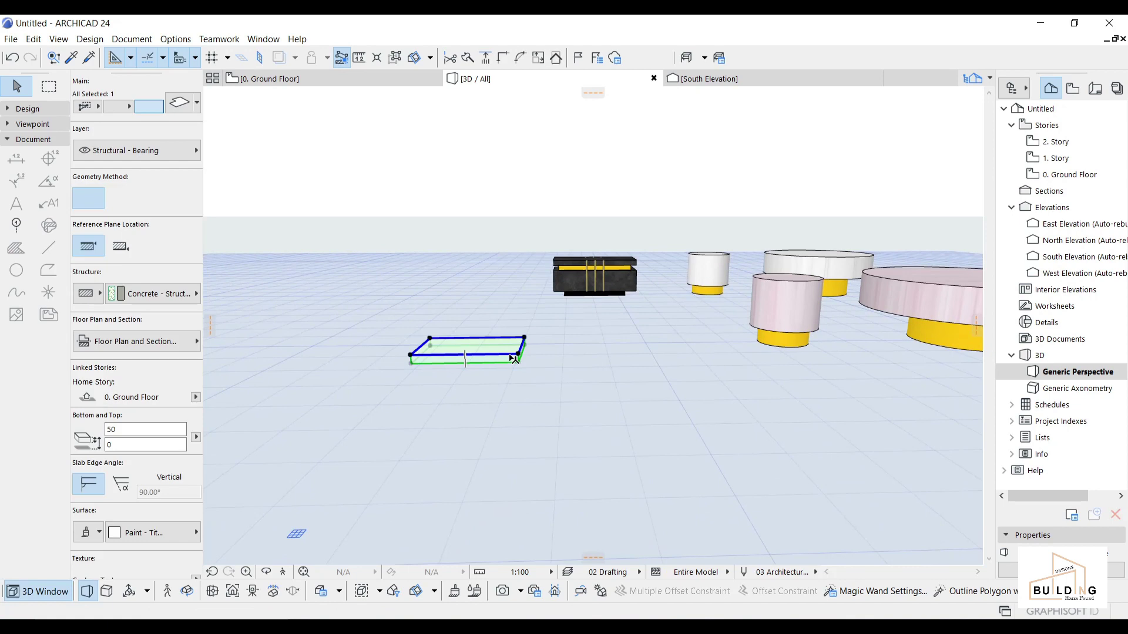
pyautogui.click(120, 246)
pyautogui.keyDown('shift'); pyautogui.moveTo(570, 347); pyautogui.dragTo(564, 417, button='middle'); pyautogui.keyUp('shift')
pyautogui.click(564, 418)
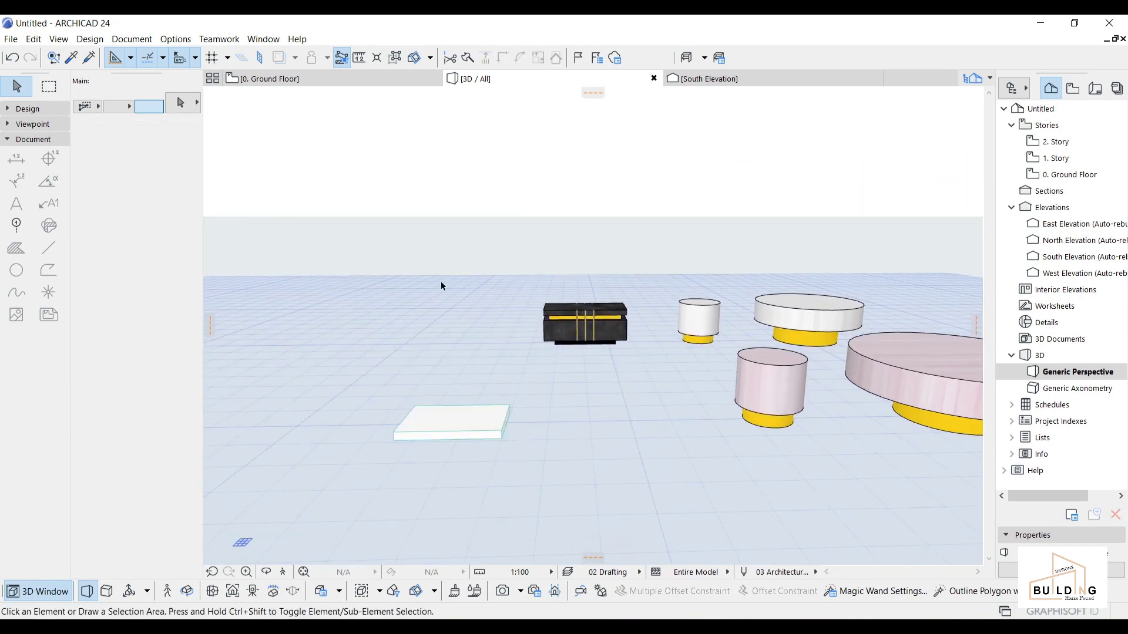
pyautogui.click(329, 78)
pyautogui.click(504, 336)
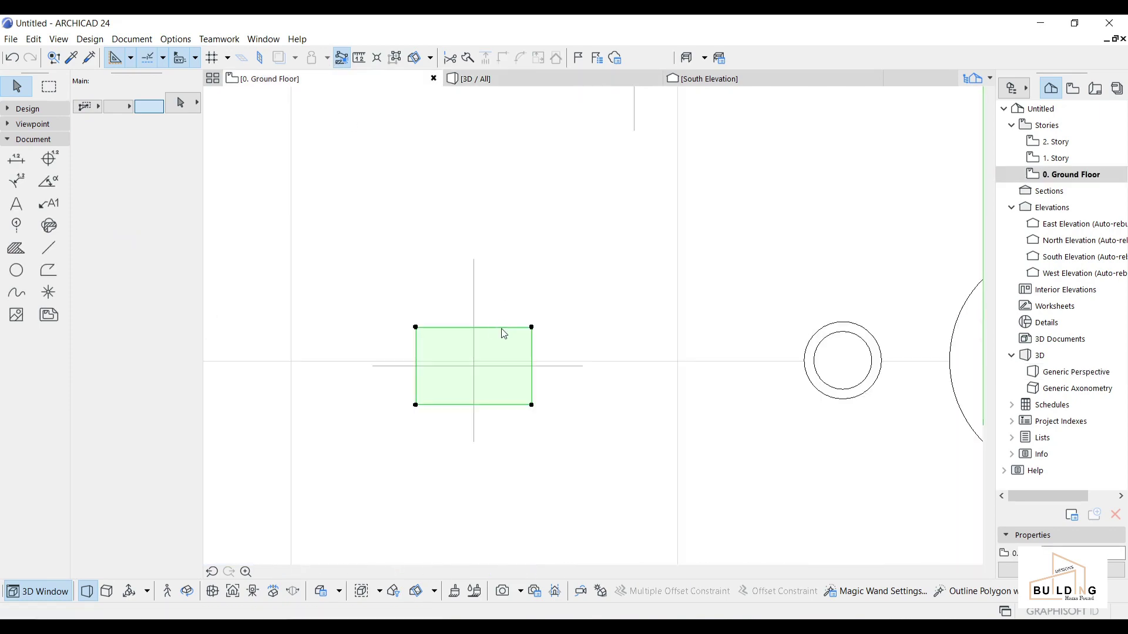
# Place a copy of the slab to the left of the original.
pyautogui.click(505, 327)
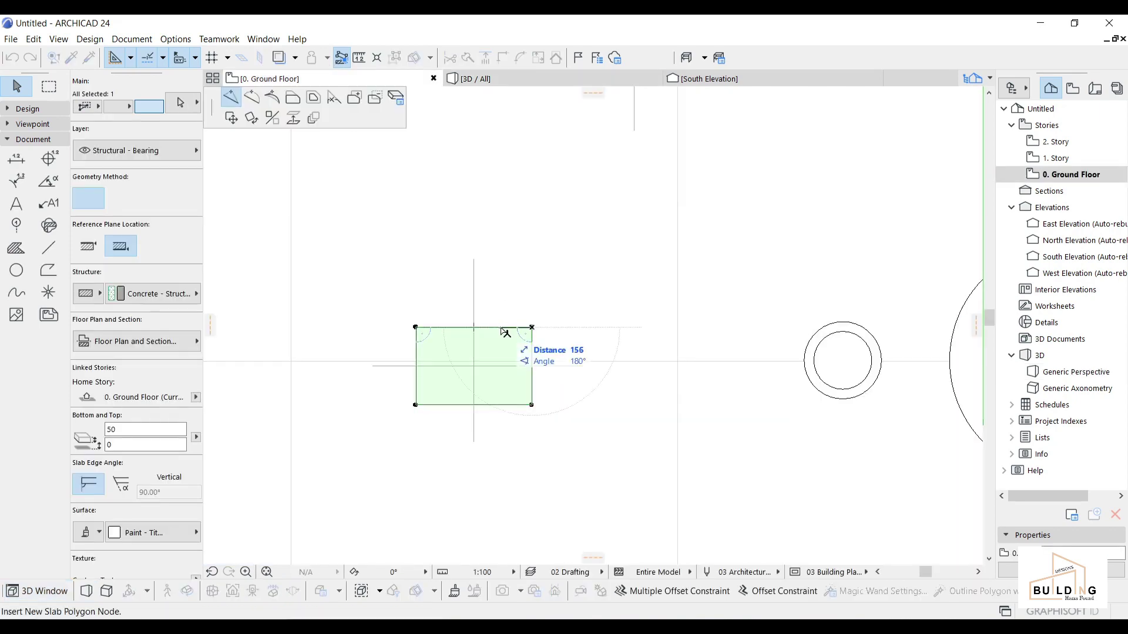
pyautogui.press('Escape')
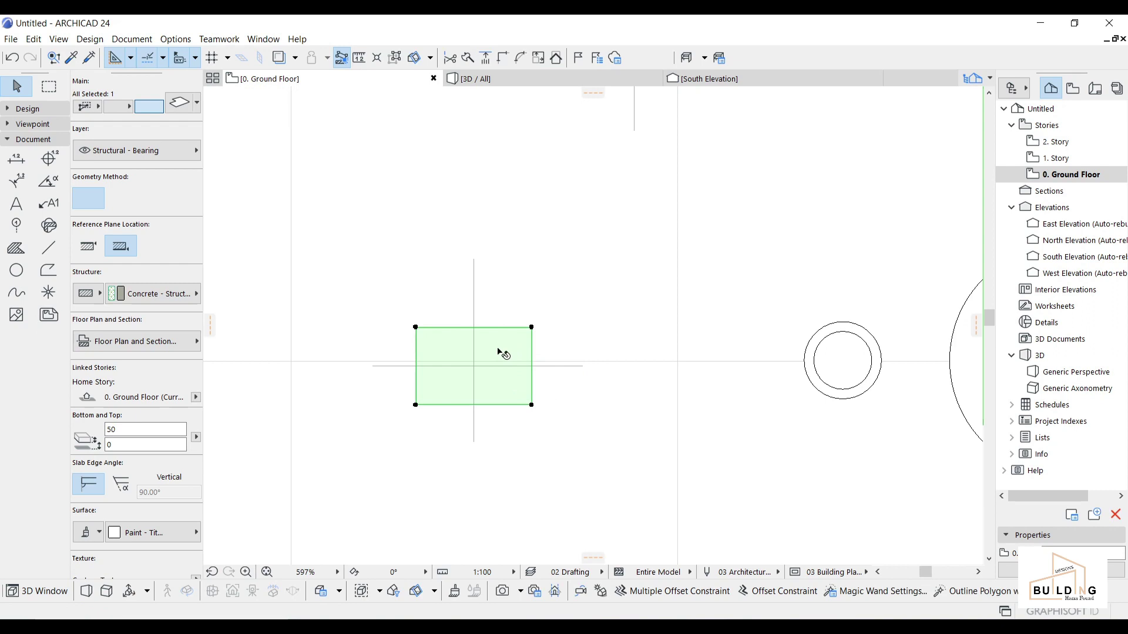
pyautogui.hotkey('ctrl', 'd')
pyautogui.click(501, 352)
pyautogui.moveTo(464, 353); pyautogui.dragTo(748, 344, button='middle')
pyautogui.click(535, 339)
# Widen the copy by moving its left corners 100 to the left.
pyautogui.click(436, 314)
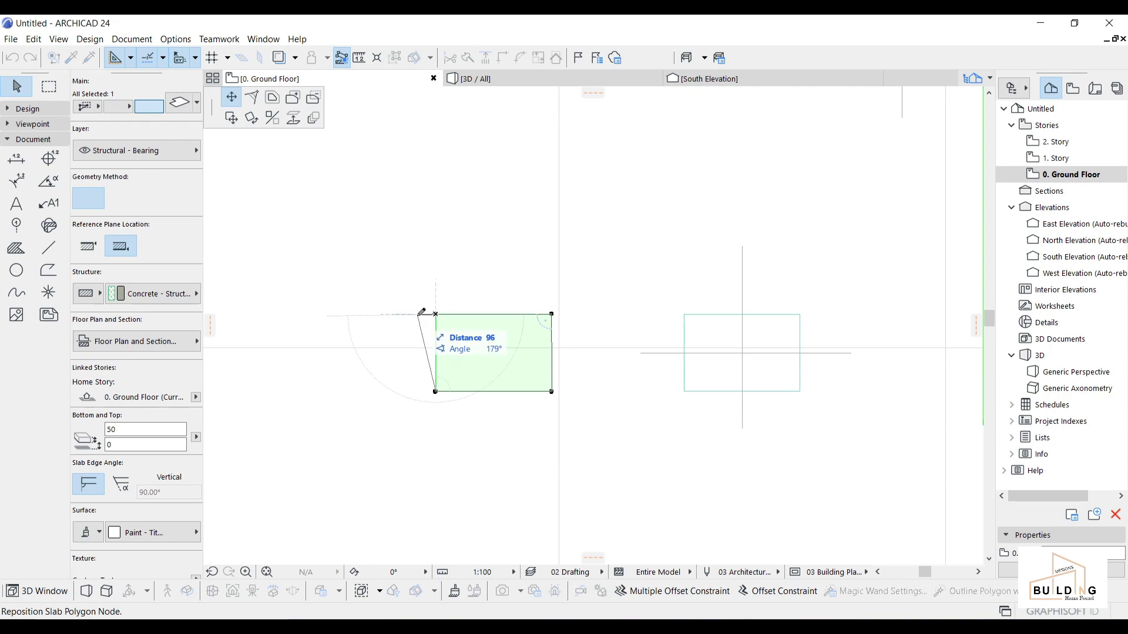
pyautogui.write('100')
pyautogui.press('Return')
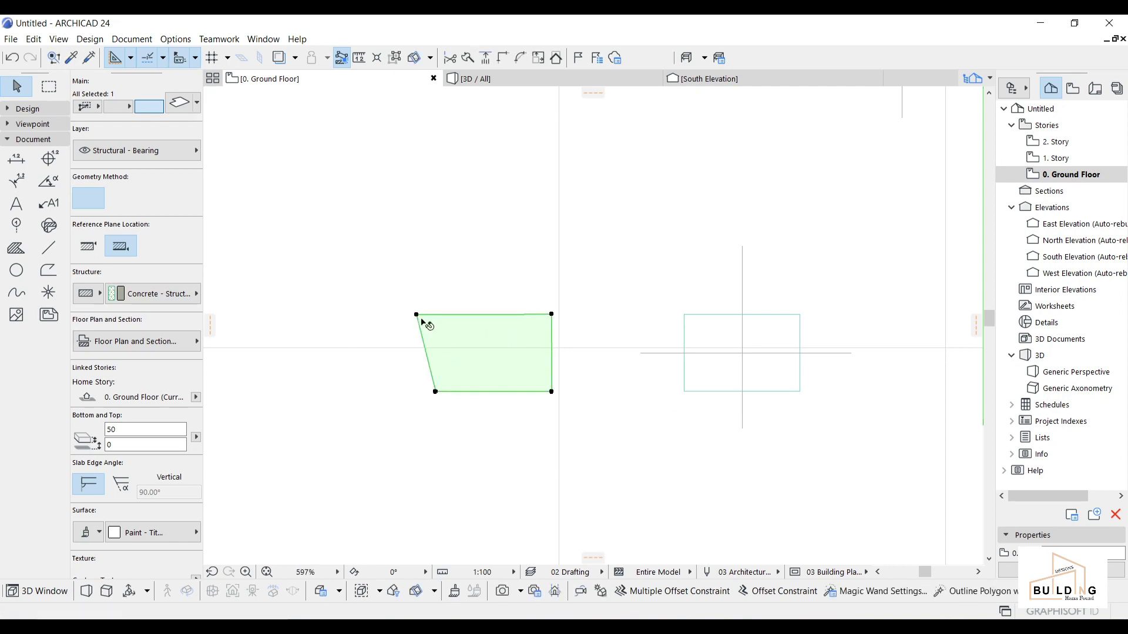
pyautogui.click(435, 392)
pyautogui.write('100')
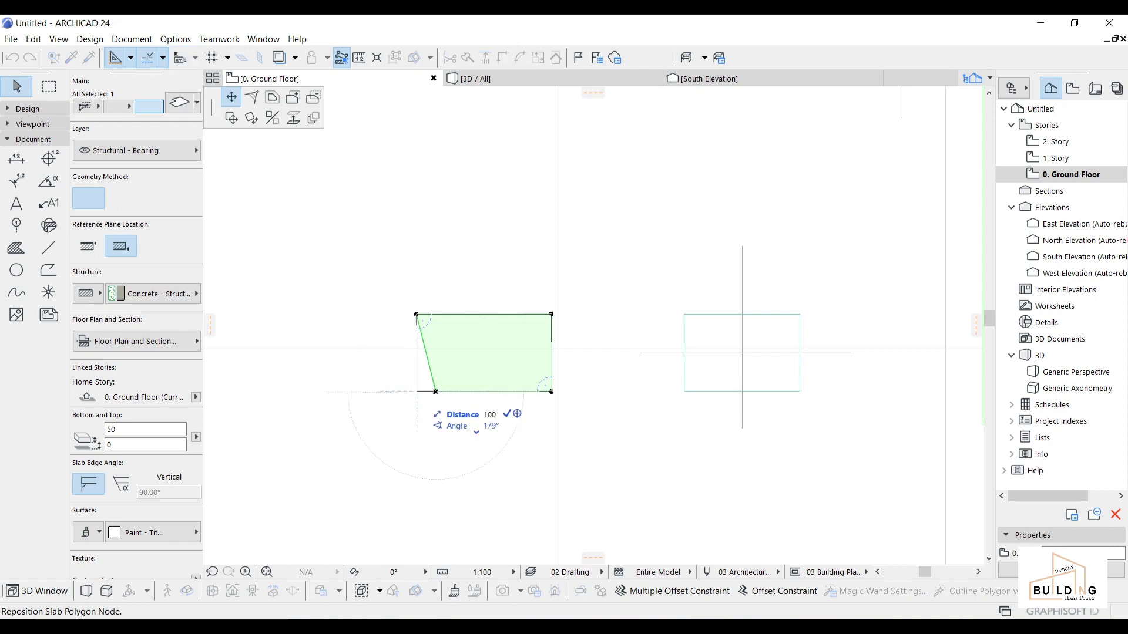
pyautogui.press('Return')
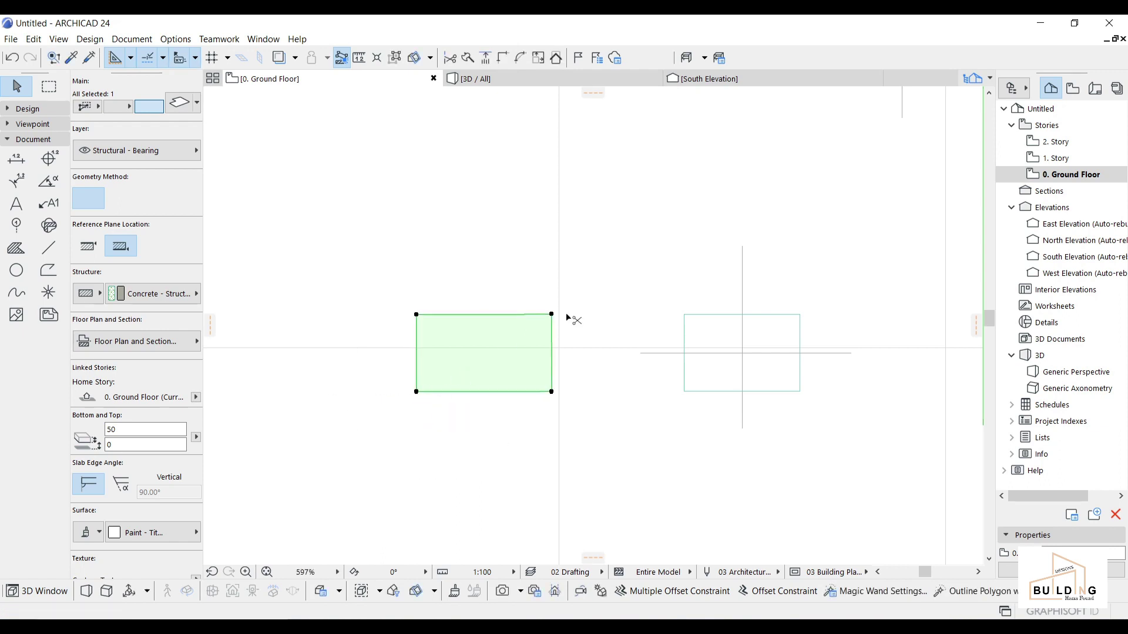
# Move the widened slab over the original slab.
pyautogui.hotkey('ctrl', 'd')
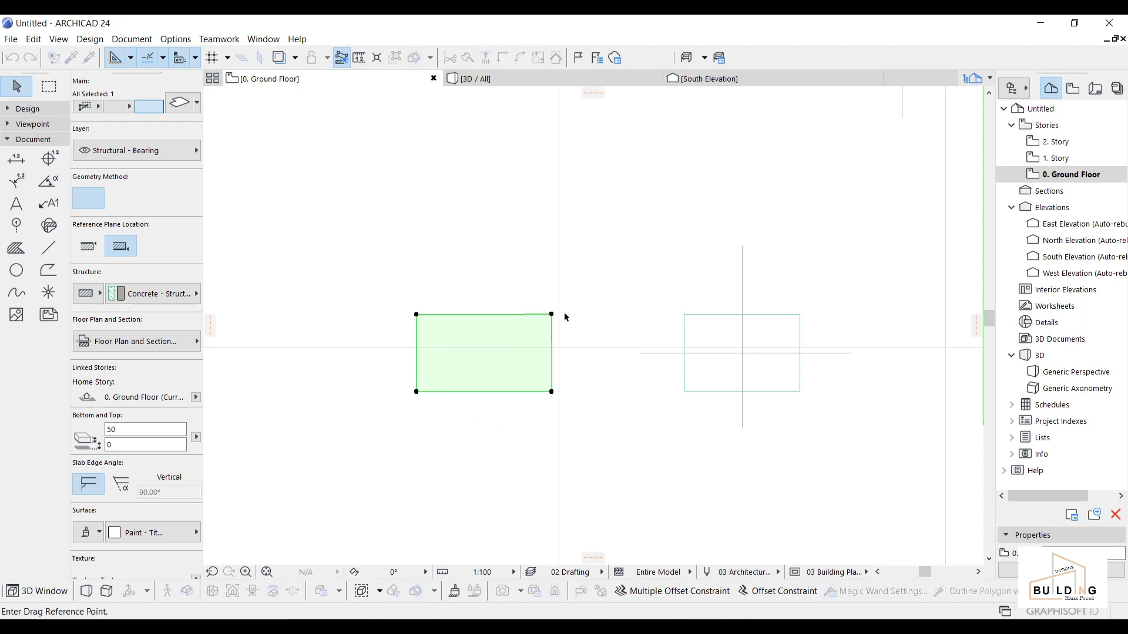
pyautogui.click(552, 316)
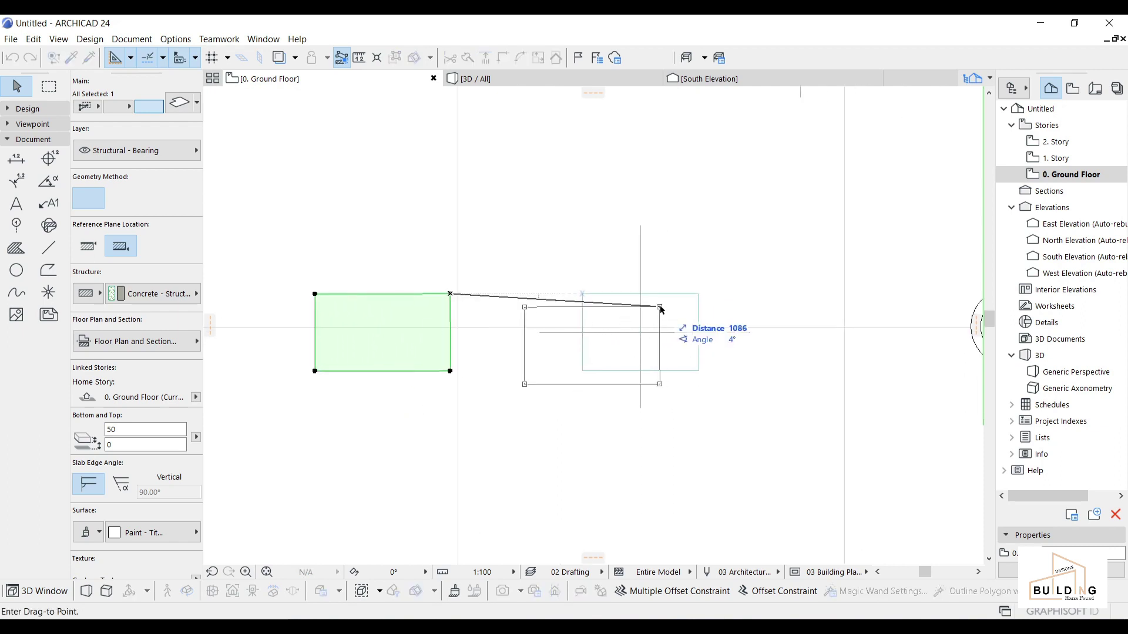
pyautogui.click(699, 294)
pyautogui.moveTo(680, 315); pyautogui.dragTo(591, 327, button='middle')
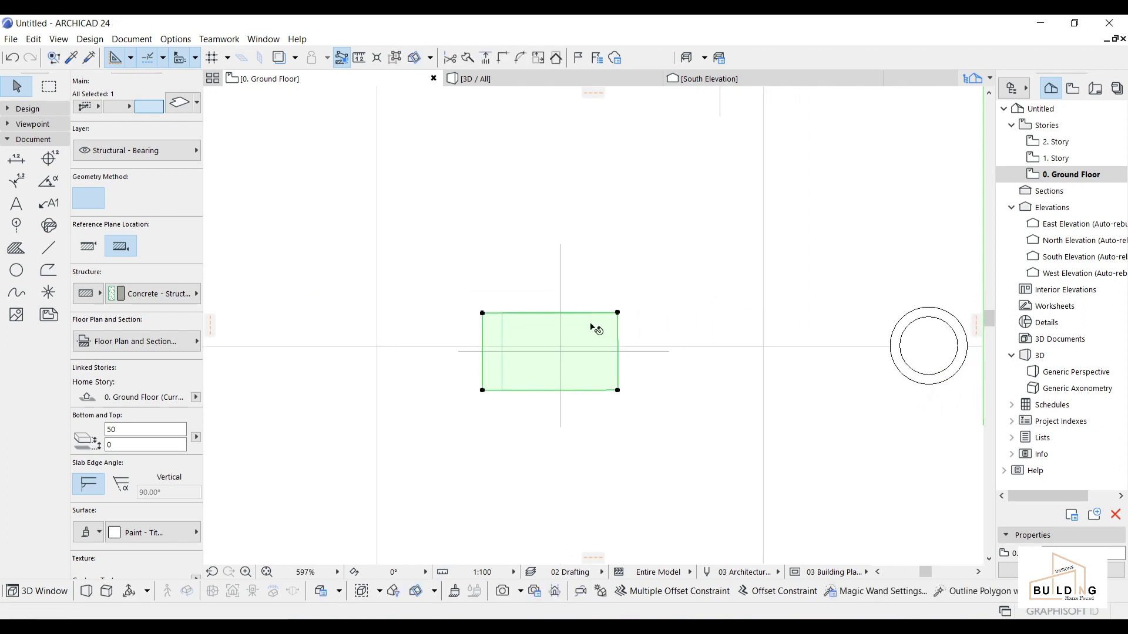
pyautogui.scroll(1, 494, 321)
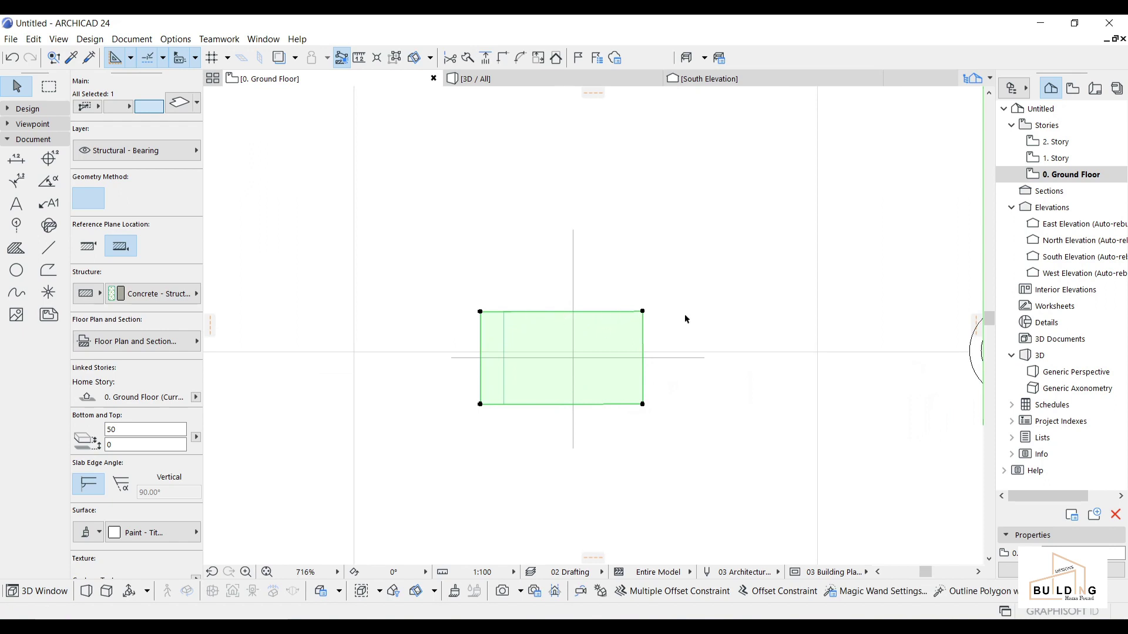
# Move the right-hand corners outward so the slab extends past the original.
pyautogui.click(642, 312)
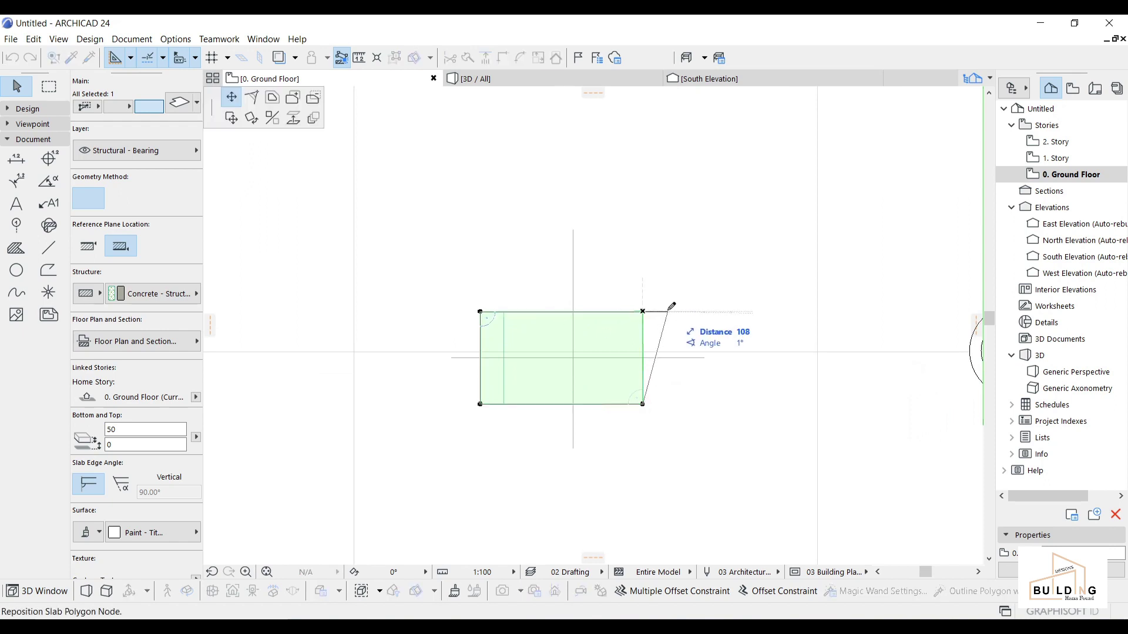
pyautogui.write('10')
pyautogui.press('Return')
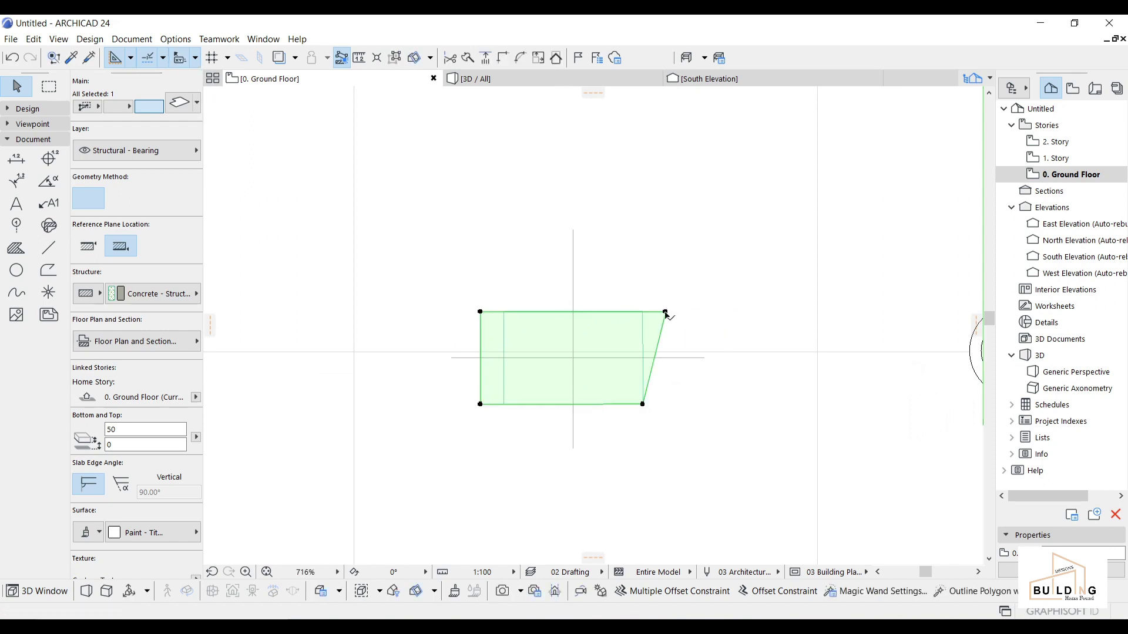
pyautogui.click(643, 406)
pyautogui.write('10')
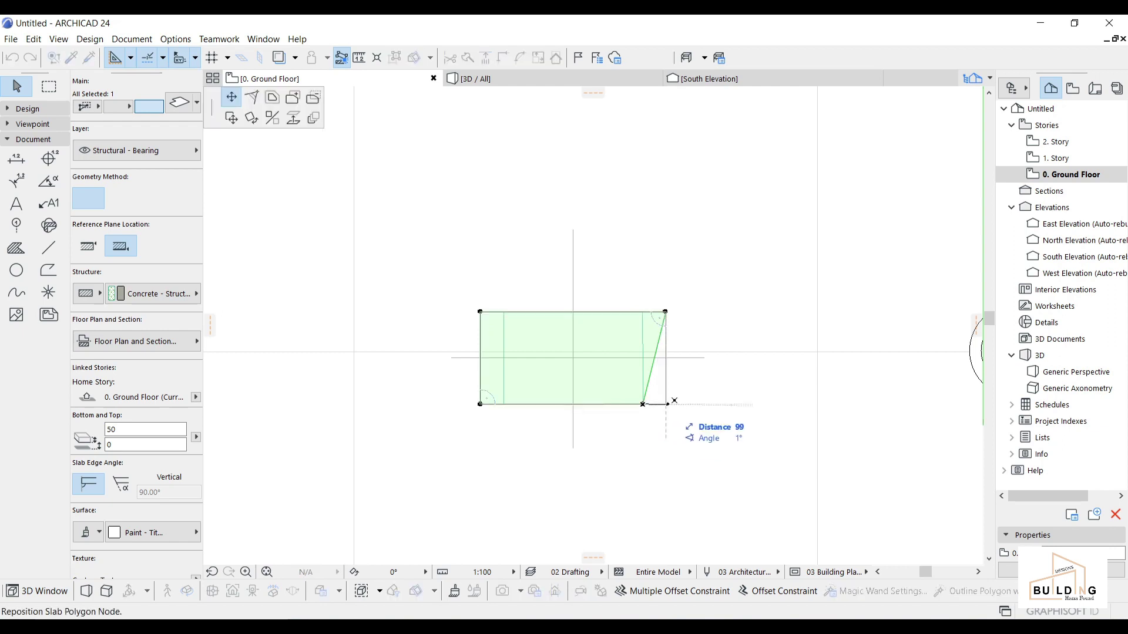
pyautogui.press('Return')
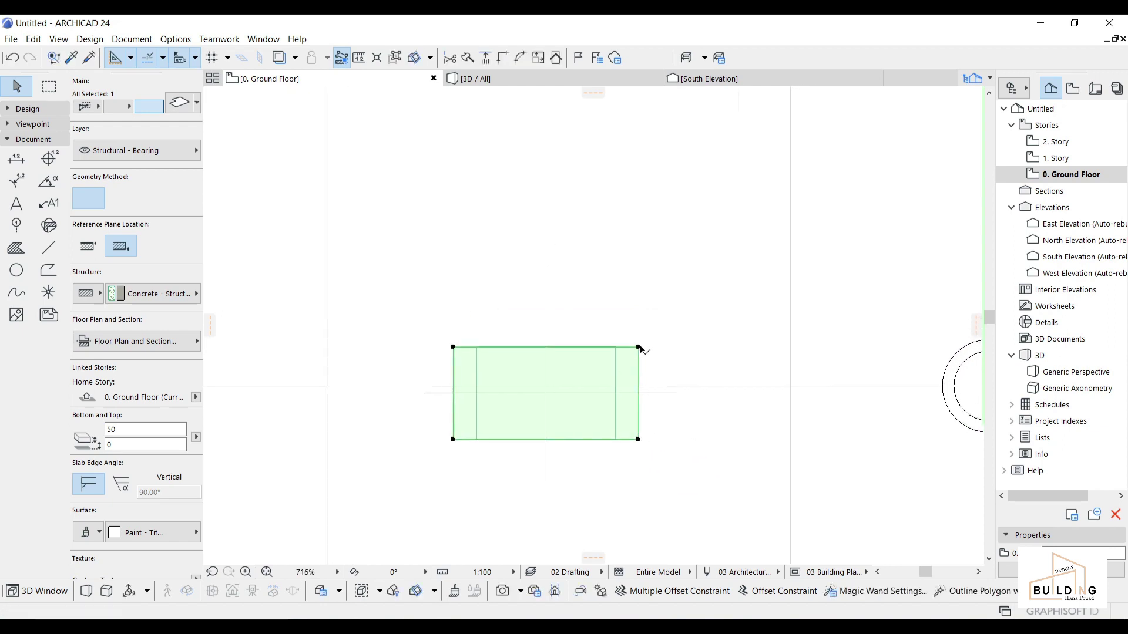
# Raise the slab's top edge by a net 50, keeping both top corners level.
pyautogui.click(639, 348)
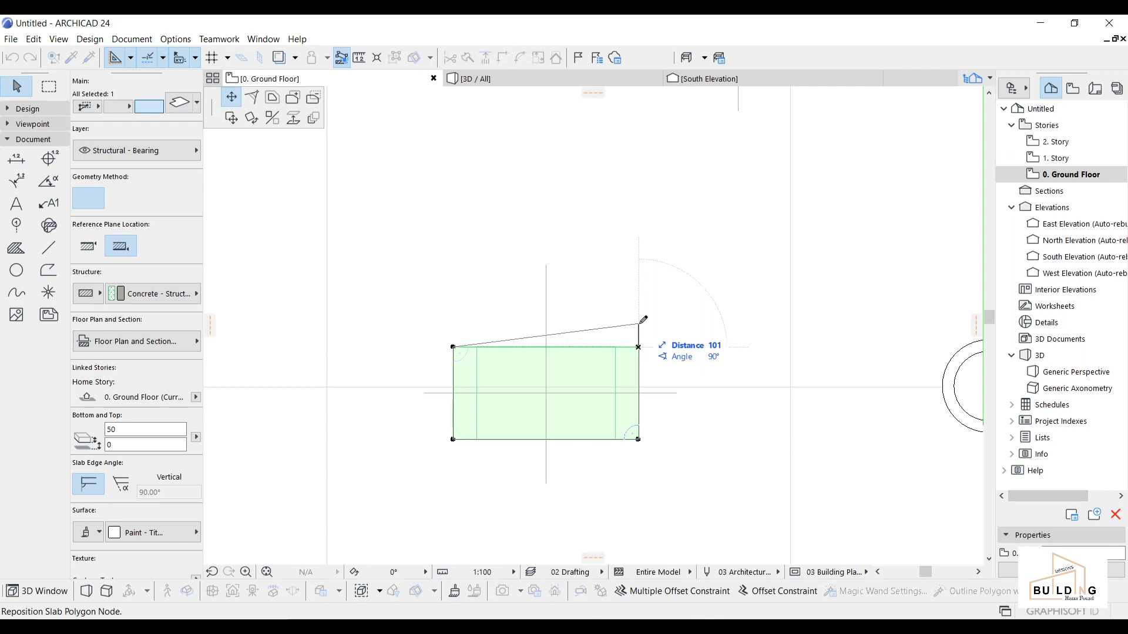
pyautogui.write('1')
pyautogui.press('Return')
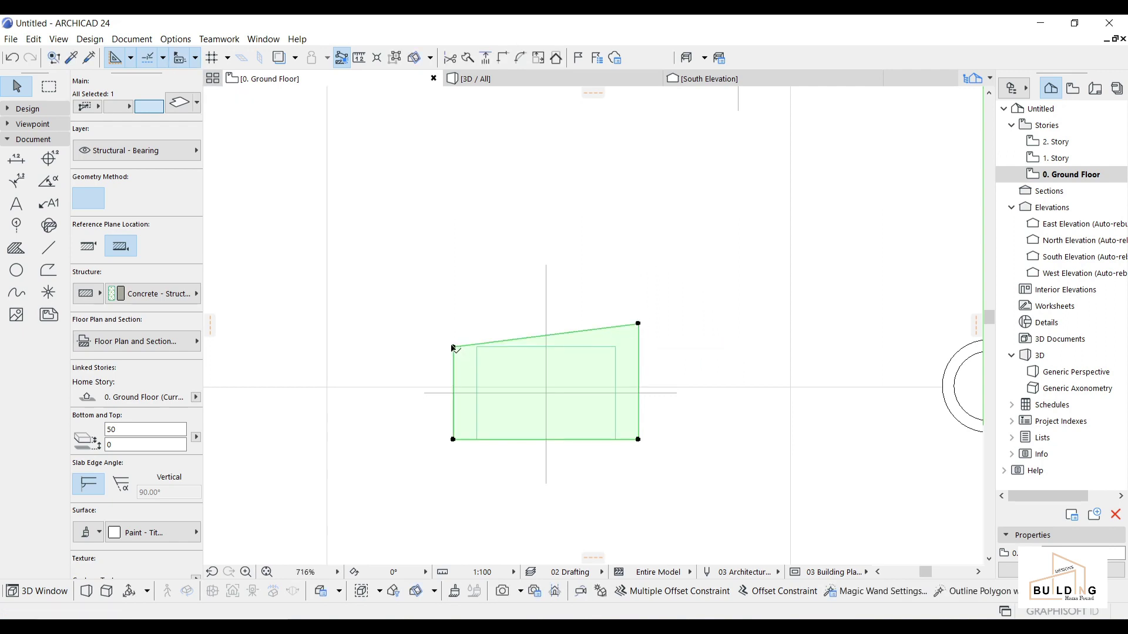
pyautogui.click(639, 325)
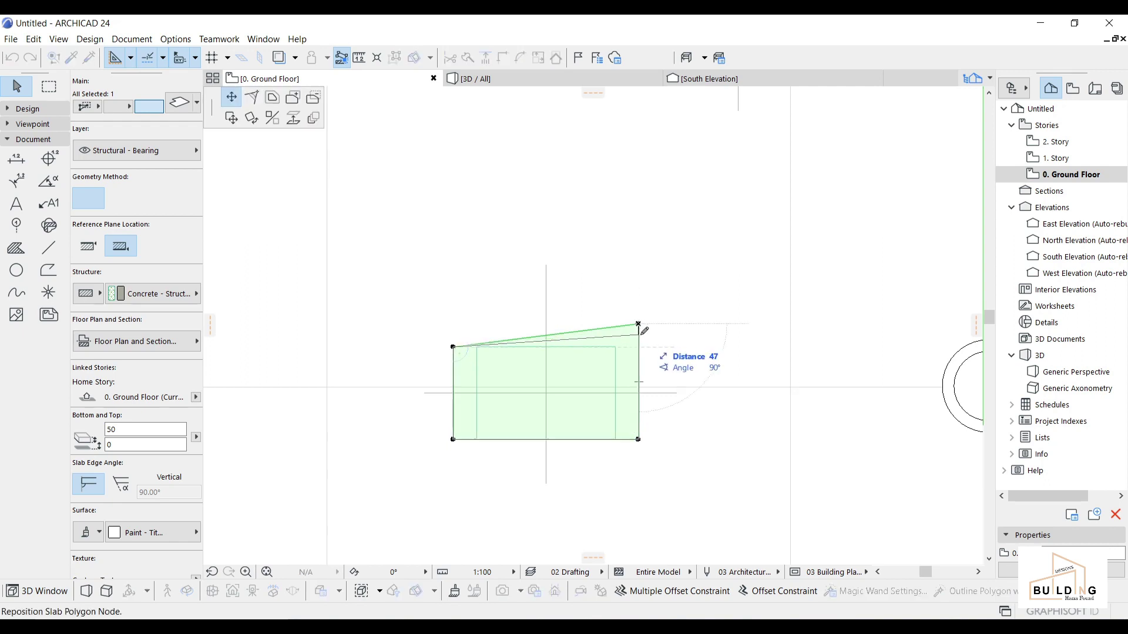
pyautogui.write('50')
pyautogui.press('Return')
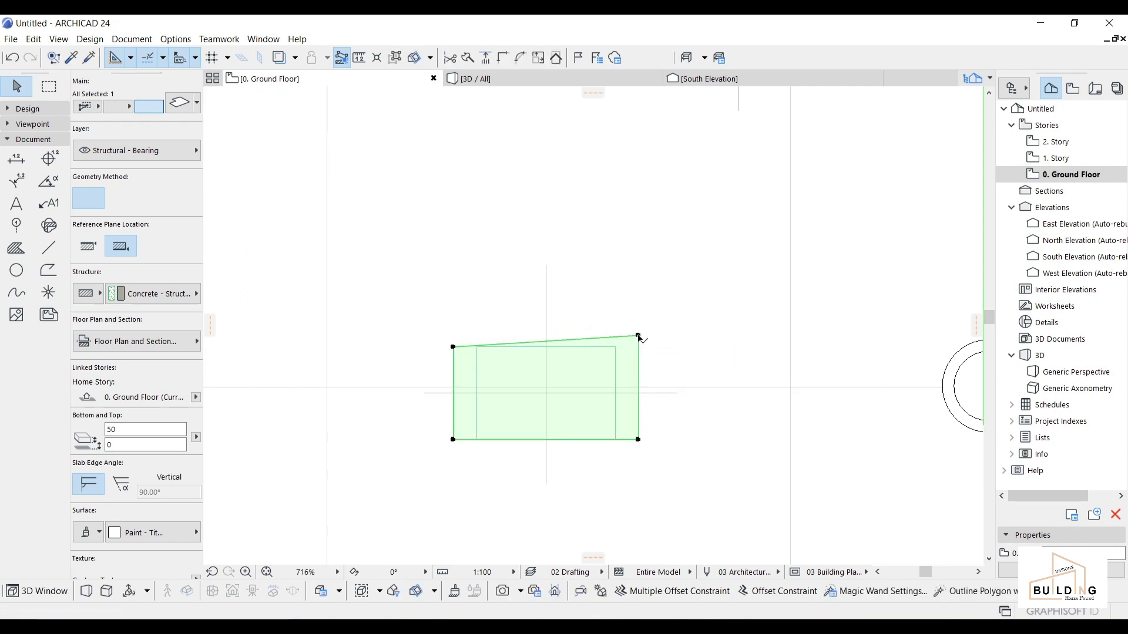
pyautogui.click(453, 347)
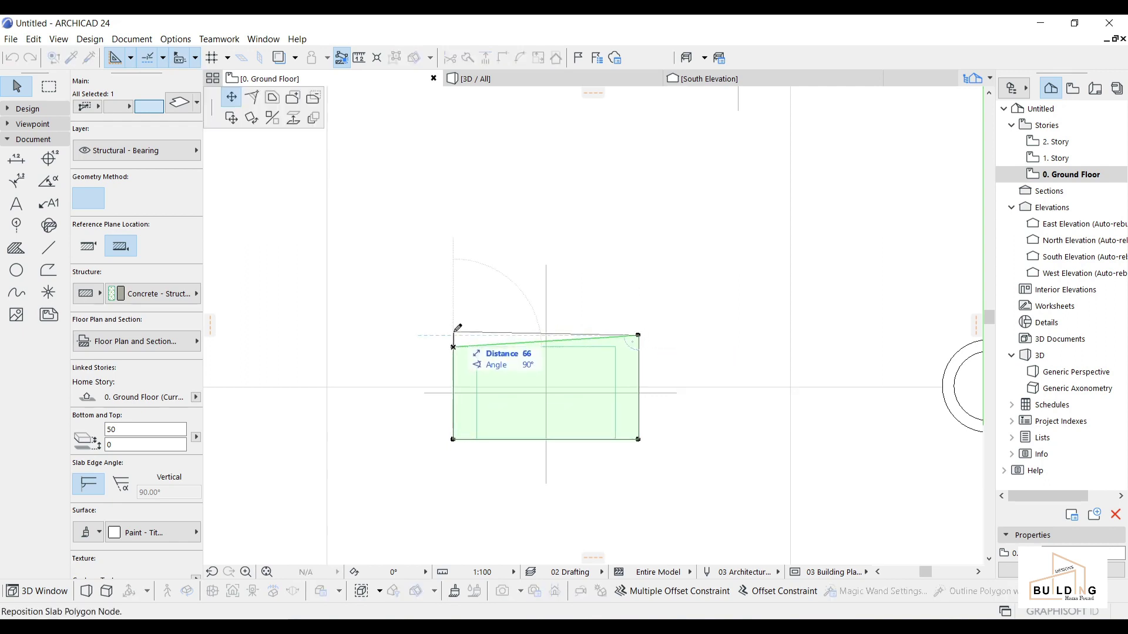
pyautogui.click(453, 335)
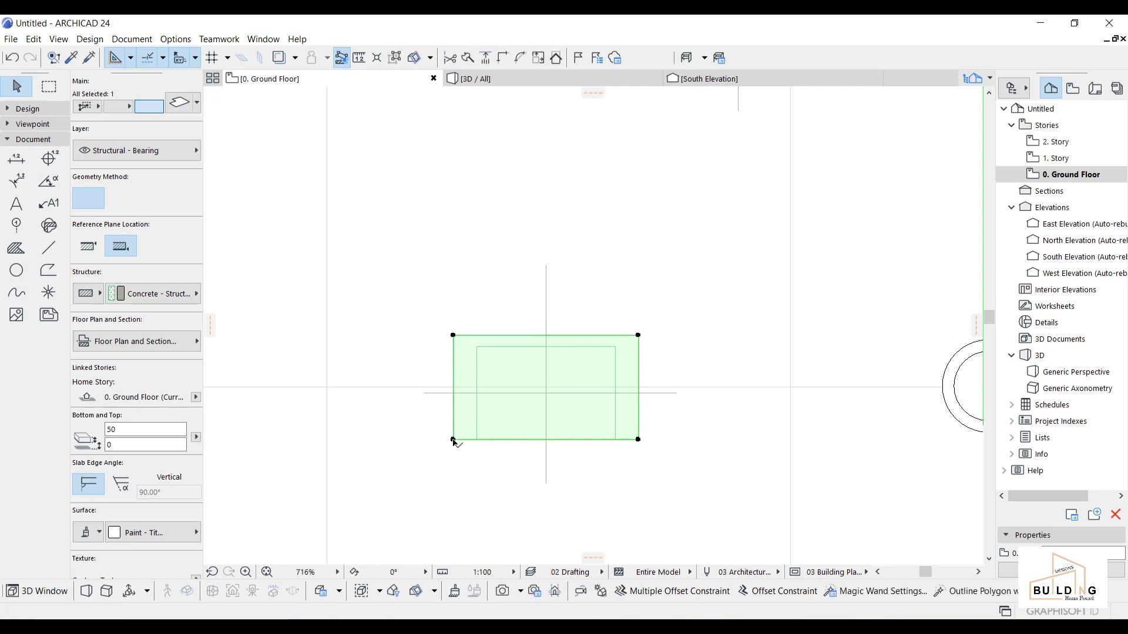
# Lower the slab's bottom edge by 50, keeping both bottom corners level.
pyautogui.click(453, 440)
pyautogui.write('50')
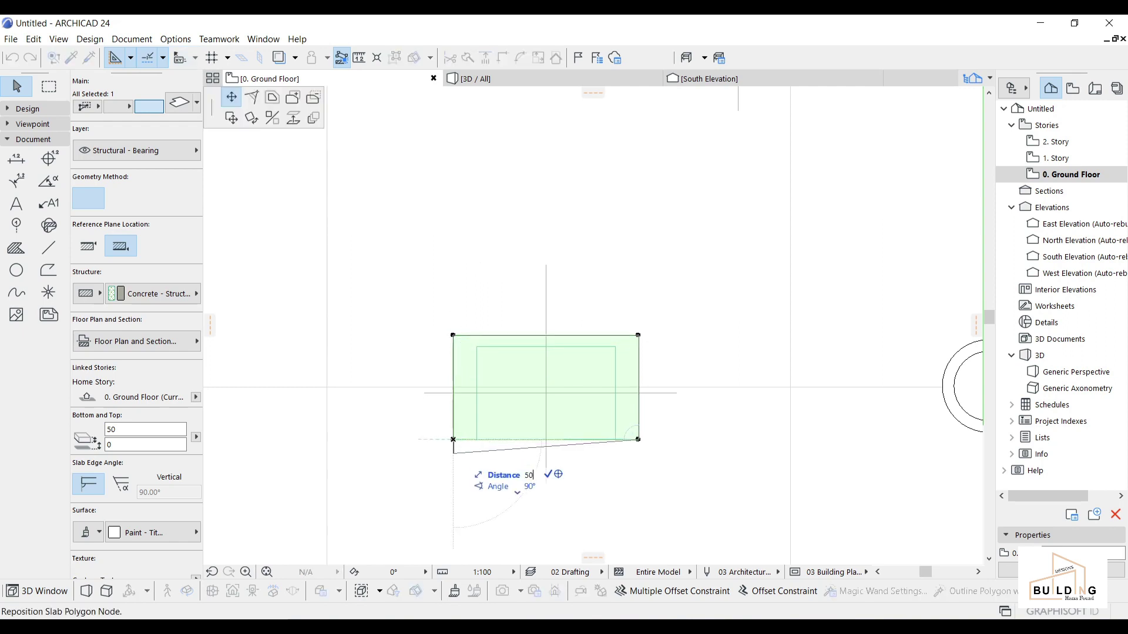
pyautogui.press('Return')
pyautogui.click(639, 440)
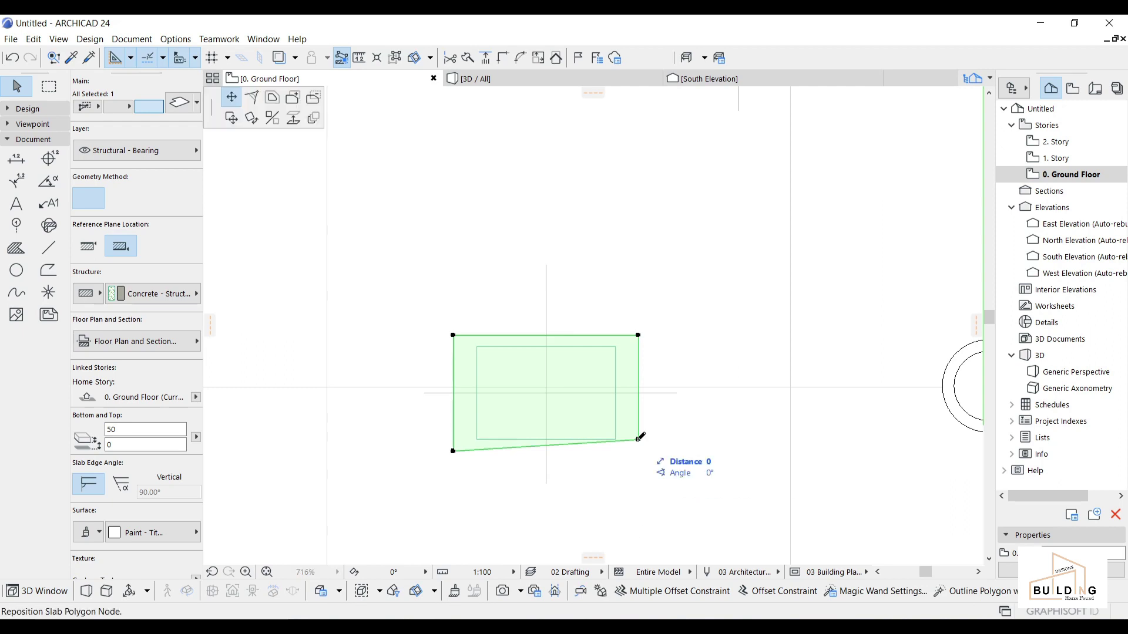
pyautogui.click(638, 451)
pyautogui.press('Escape')
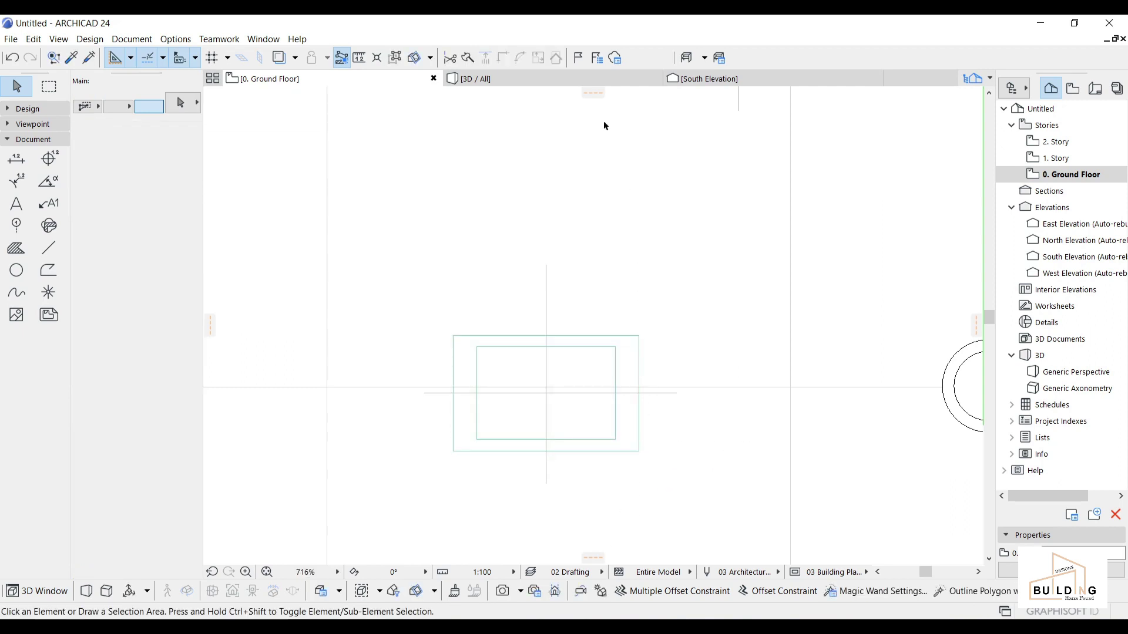
# In 3D, set the enlarged slab's top offset to 50 and thickness to 200.
pyautogui.click(570, 76)
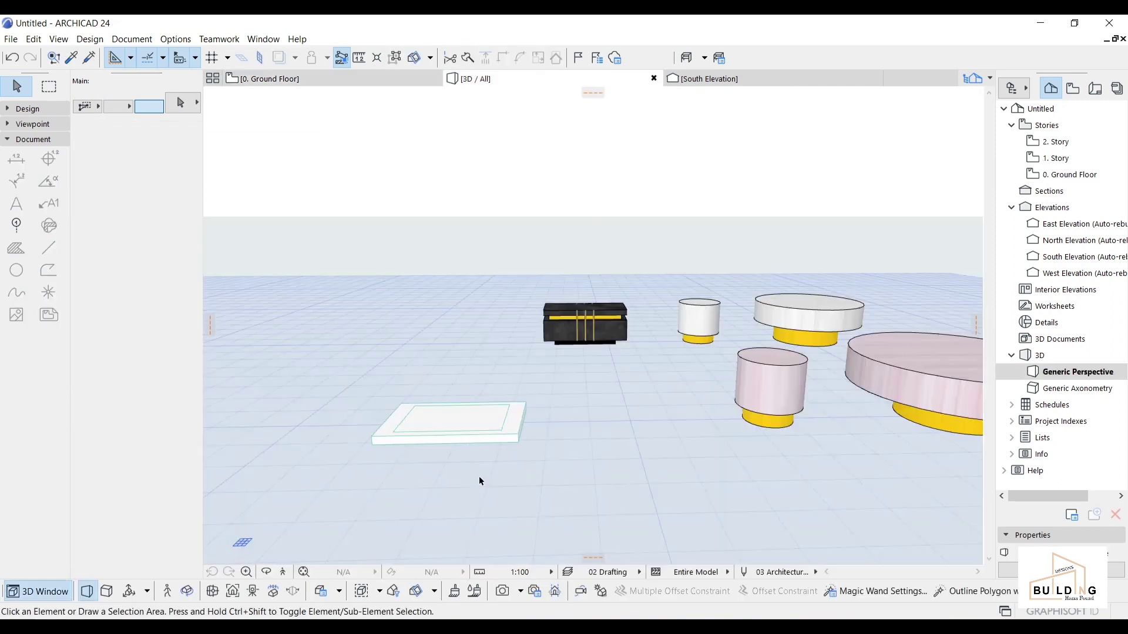
pyautogui.moveTo(480, 476); pyautogui.dragTo(513, 470, button='middle')
pyautogui.scroll(1, 558, 430)
pyautogui.click(561, 433)
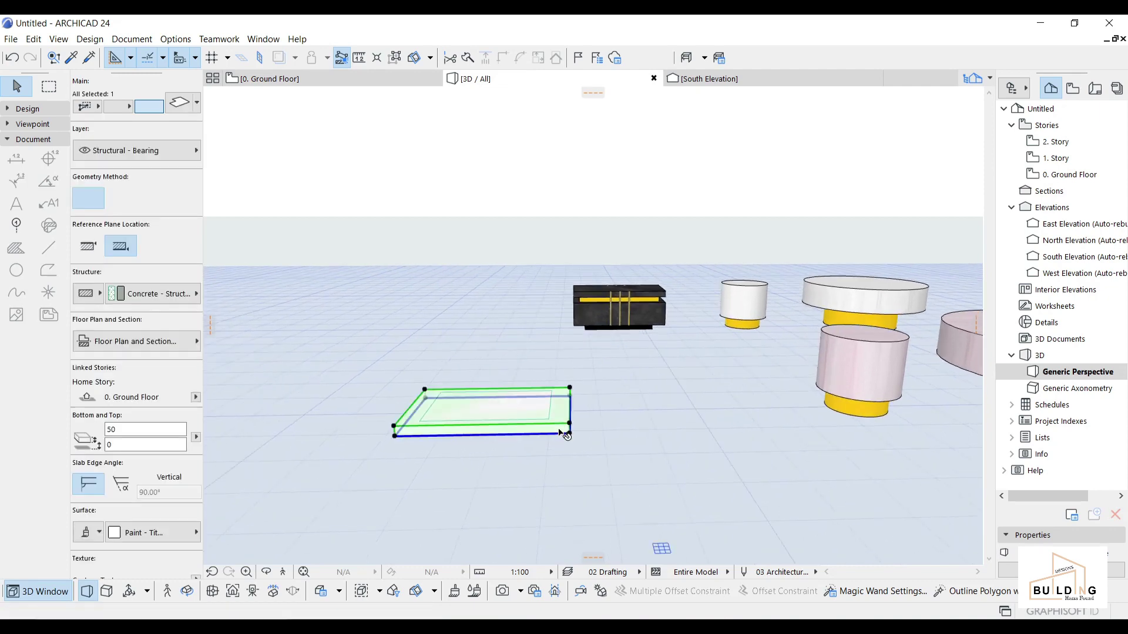
pyautogui.click(103, 444)
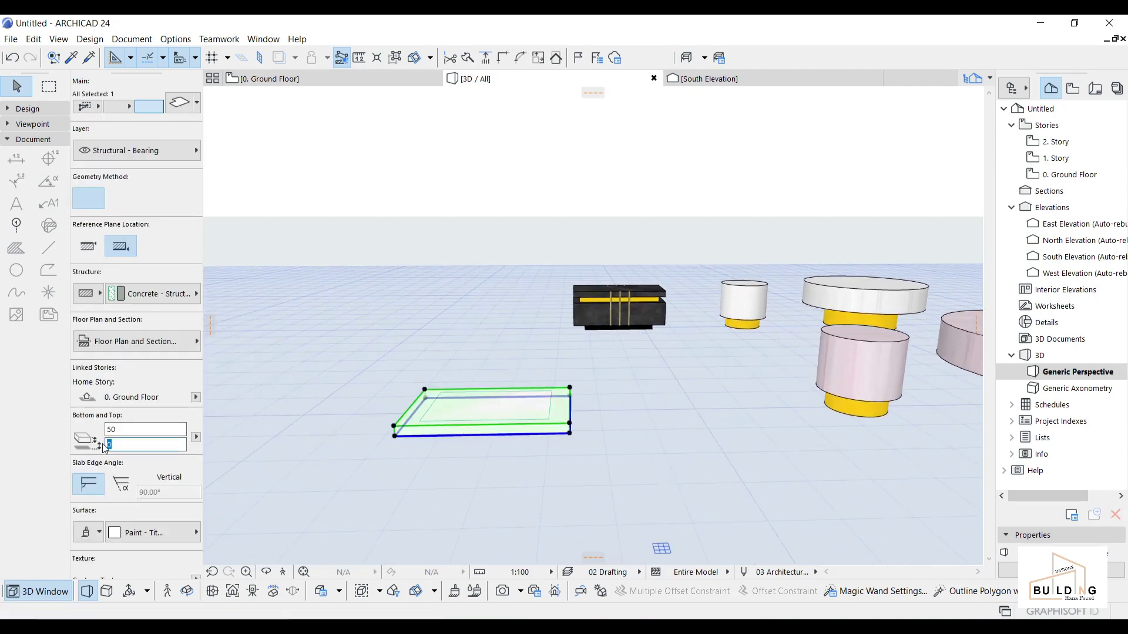
pyautogui.write('50')
pyautogui.press('Return')
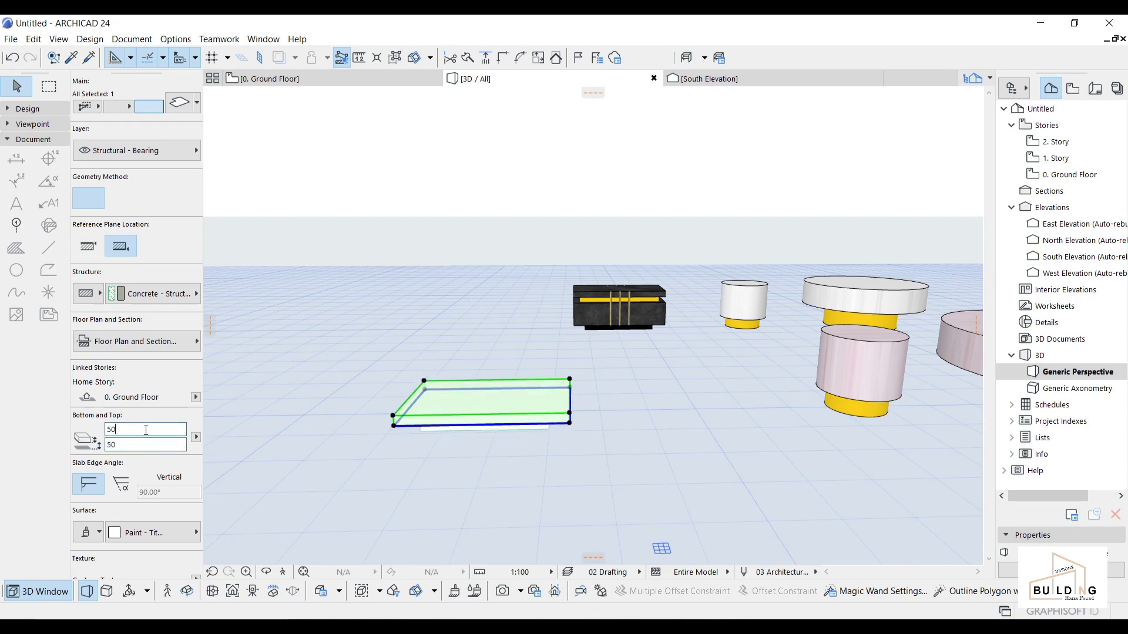
pyautogui.click(109, 431)
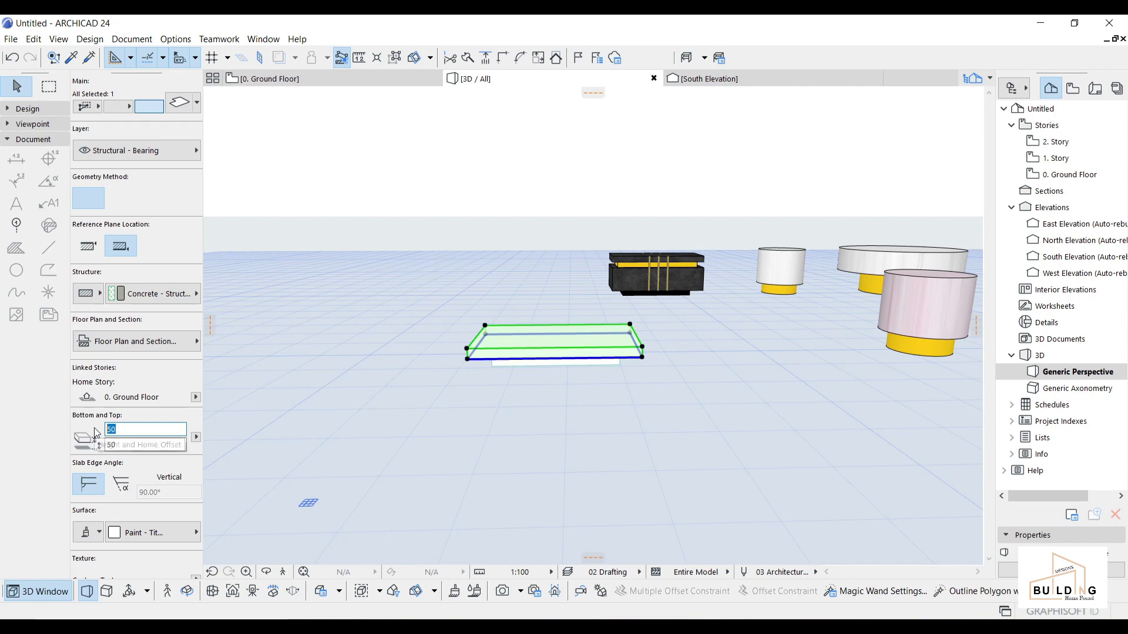
pyautogui.write('200')
pyautogui.press('Return')
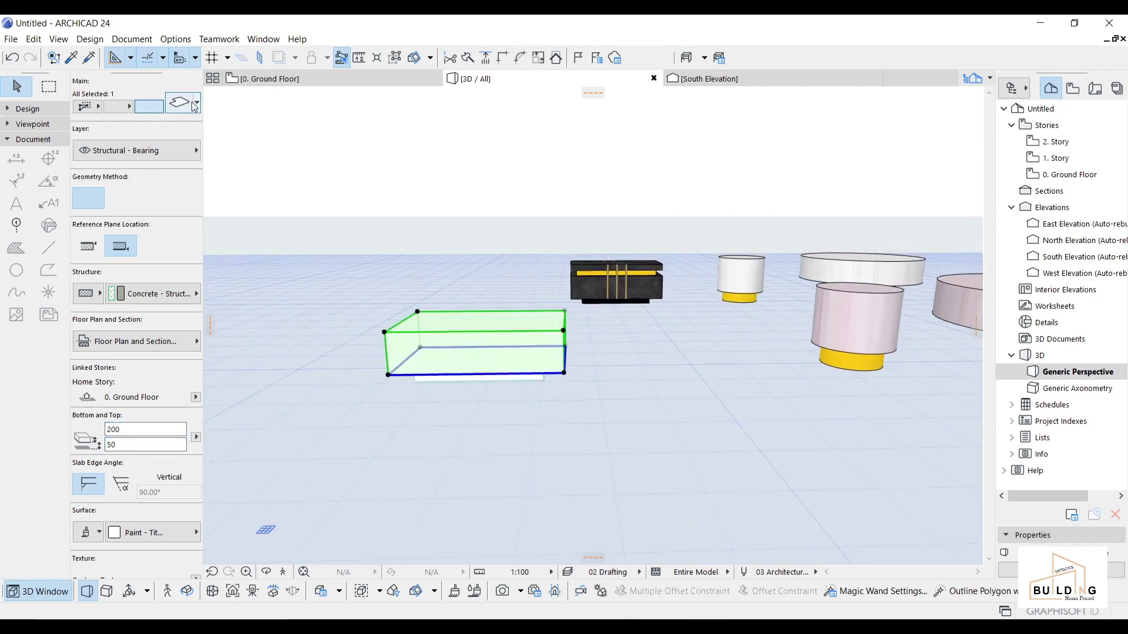
# Try Stone - Marble Black on the block, then switch it to white marble.
pyautogui.click(137, 534)
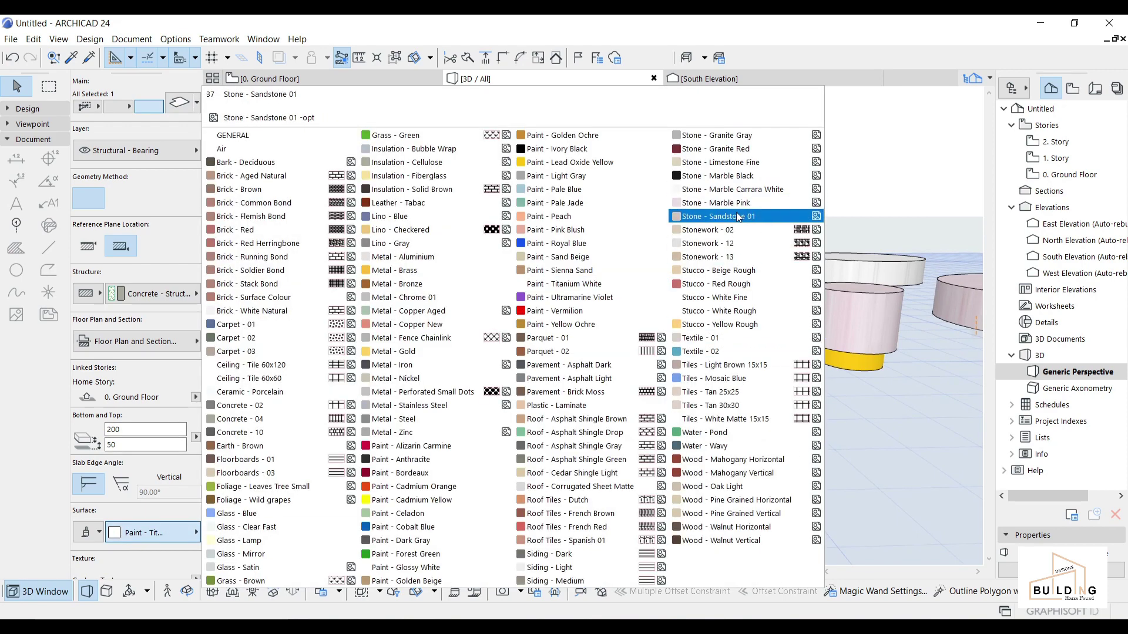
pyautogui.click(737, 180)
pyautogui.moveTo(520, 399); pyautogui.dragTo(519, 318, button='middle')
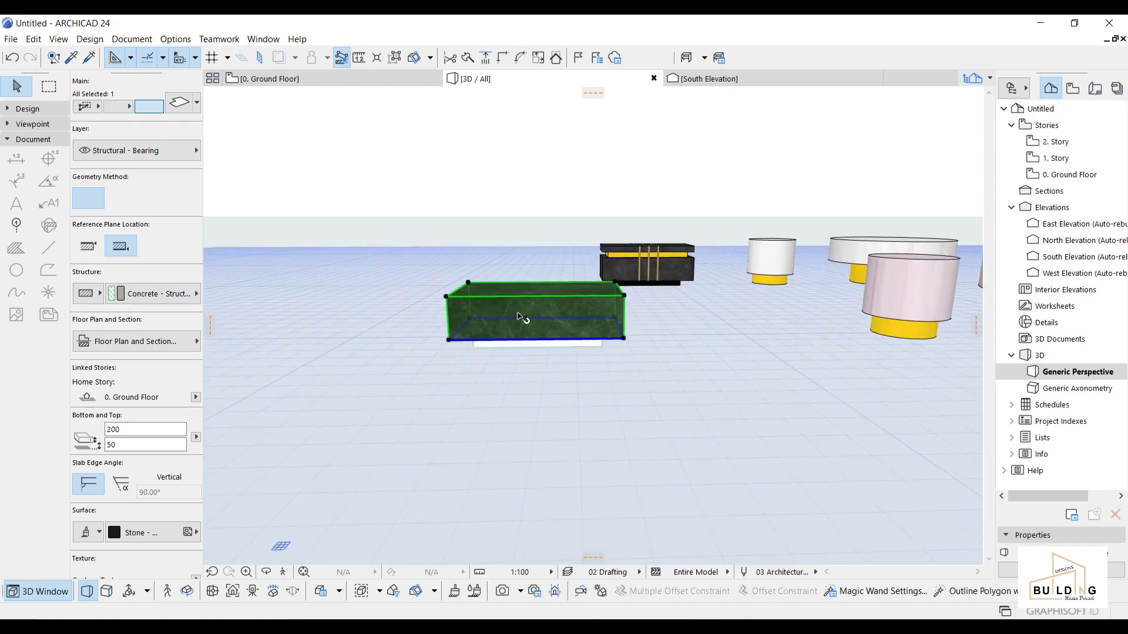
pyautogui.click(157, 532)
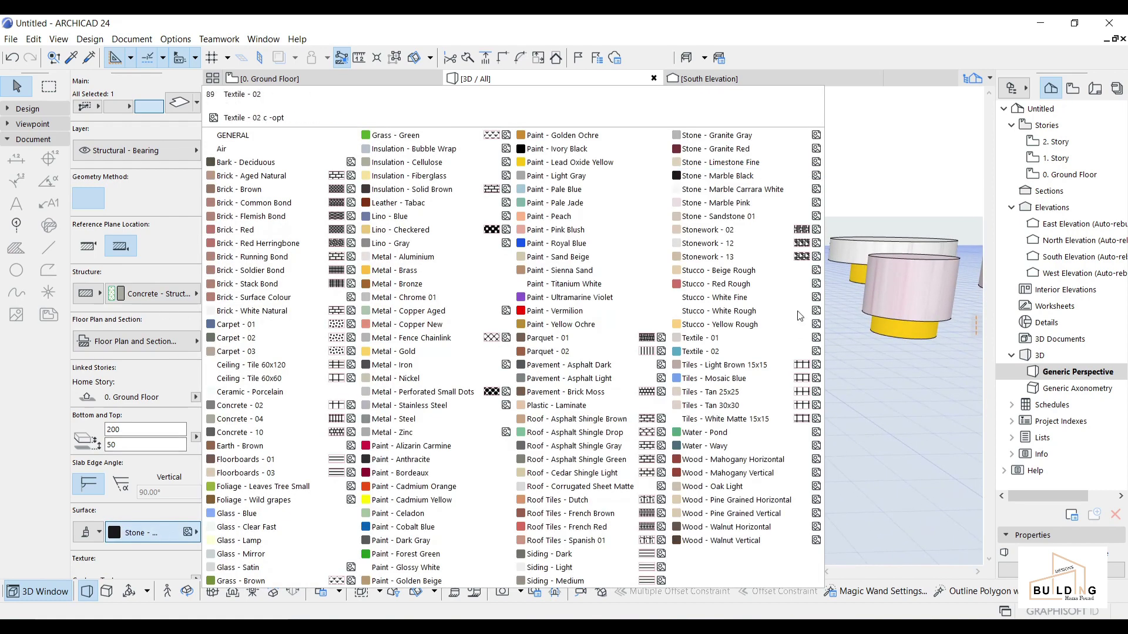
pyautogui.click(781, 202)
pyautogui.keyDown('shift'); pyautogui.moveTo(686, 313); pyautogui.dragTo(688, 377, button='middle'); pyautogui.keyUp('shift')
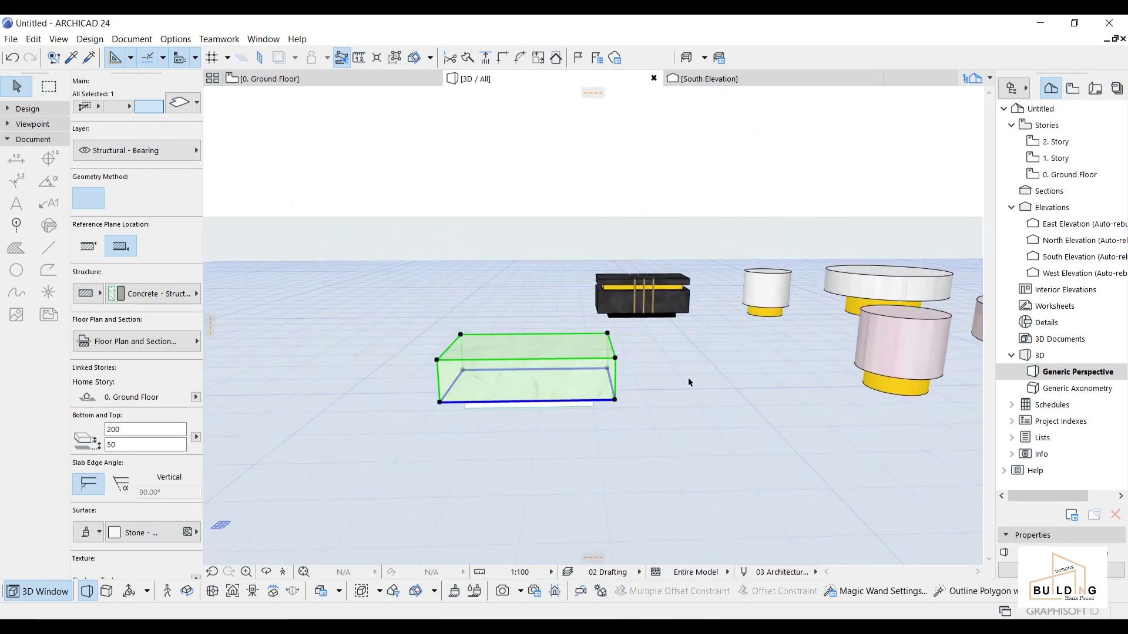
pyautogui.click(689, 377)
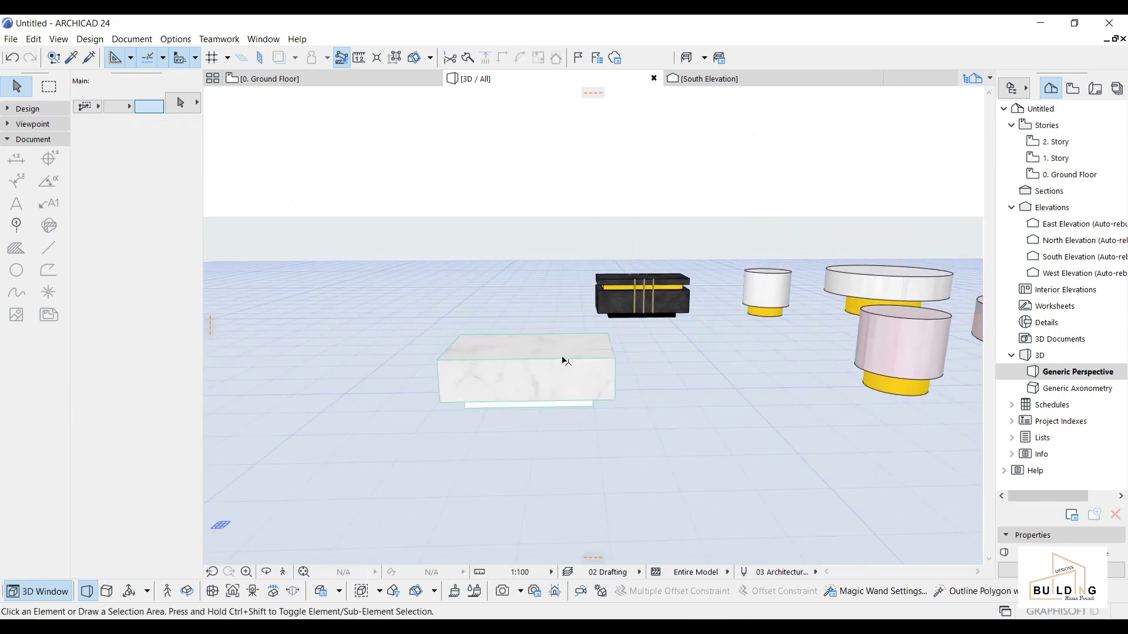
# On the ground floor plan, place a copy of the marble block about 1089 to the left.
pyautogui.click(329, 79)
pyautogui.moveTo(637, 358); pyautogui.dragTo(654, 327, button='middle')
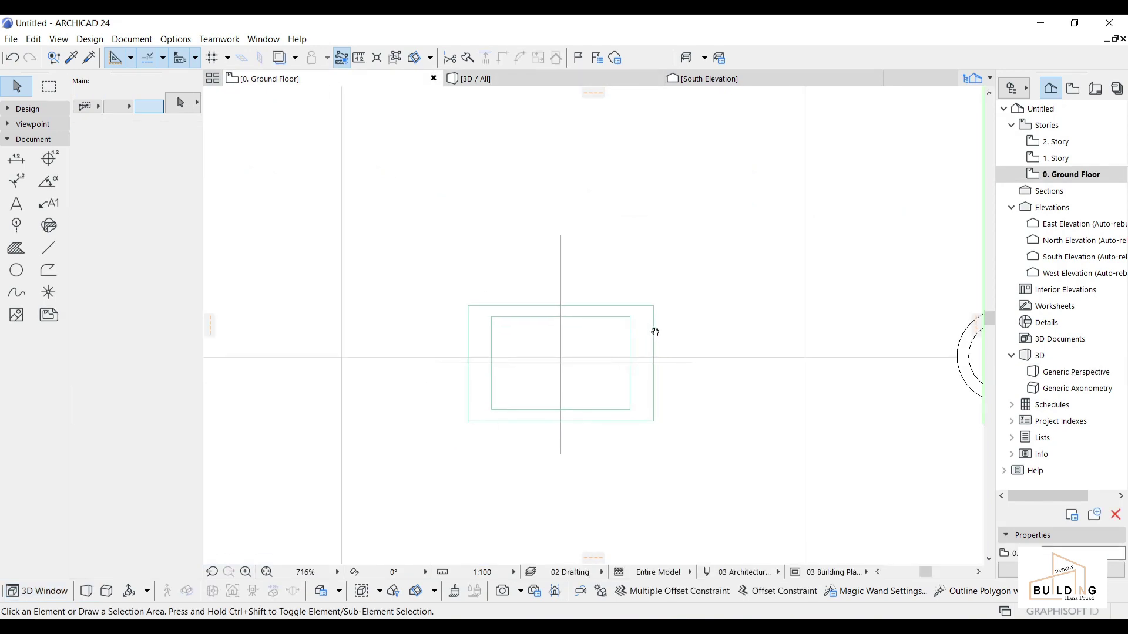
pyautogui.click(647, 323)
pyautogui.hotkey('ctrl', 'd')
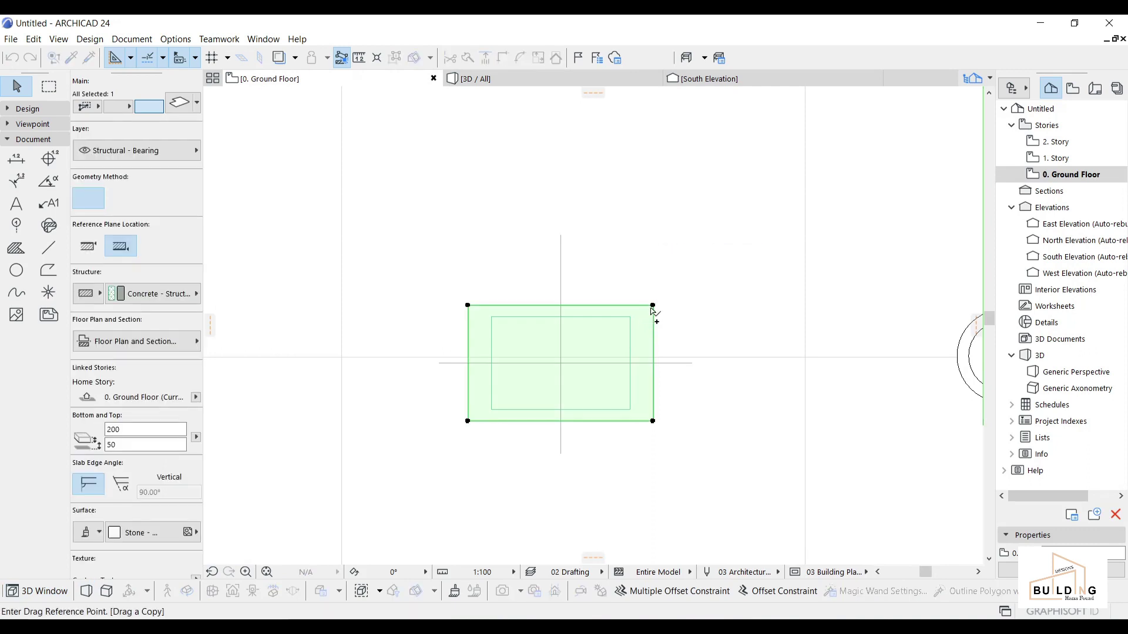
pyautogui.click(653, 306)
pyautogui.moveTo(554, 322); pyautogui.dragTo(718, 328, button='middle')
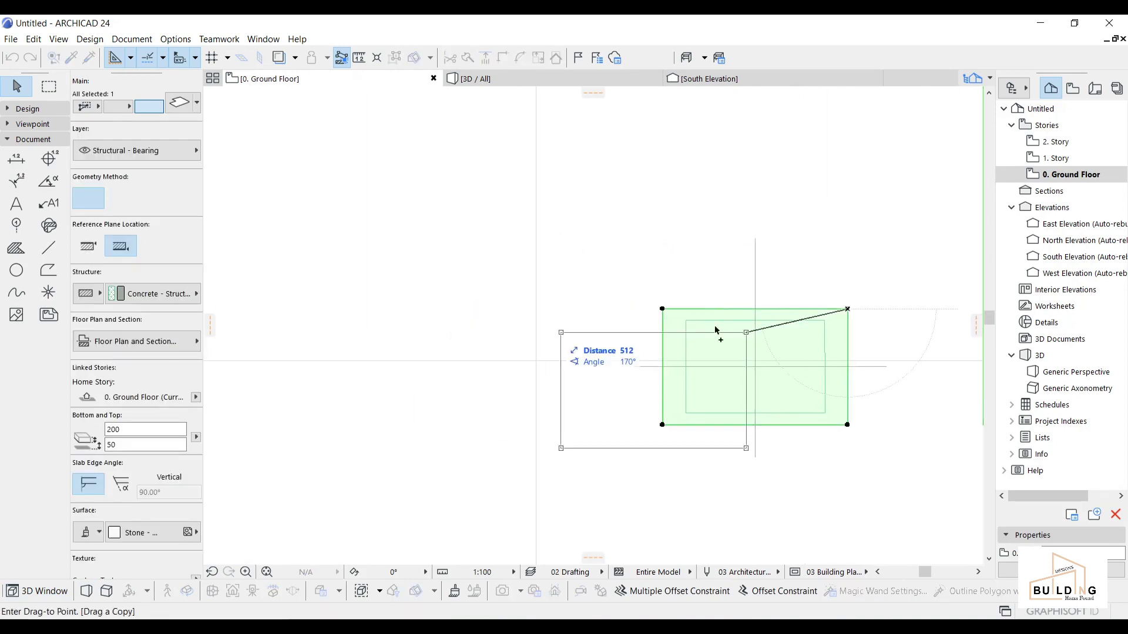
pyautogui.click(593, 310)
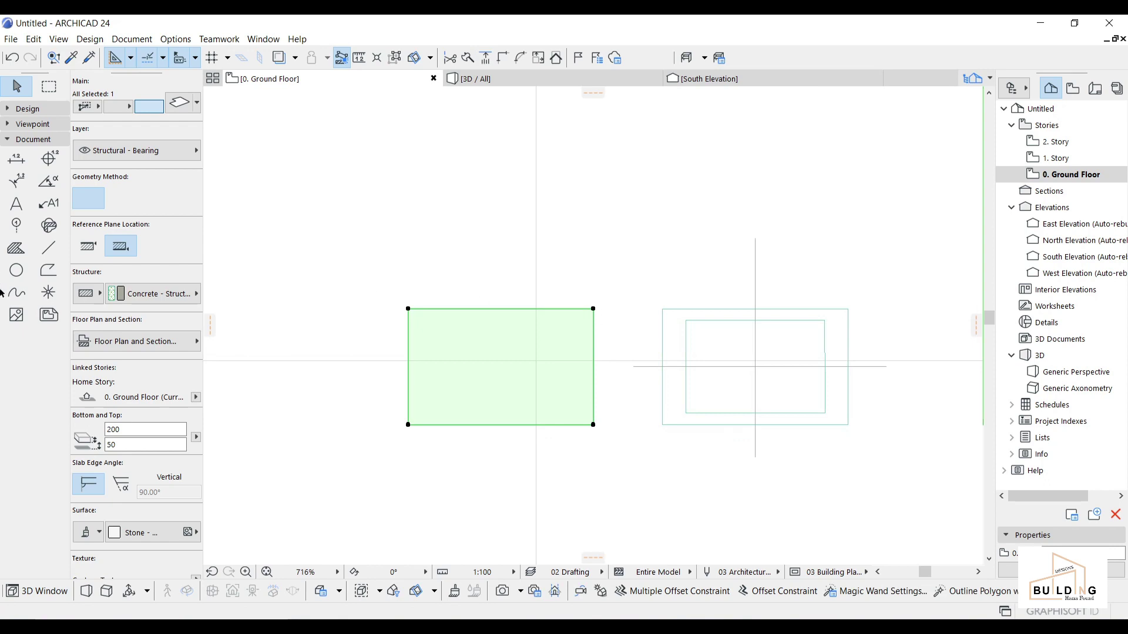
pyautogui.moveTo(123, 430); pyautogui.dragTo(97, 425)
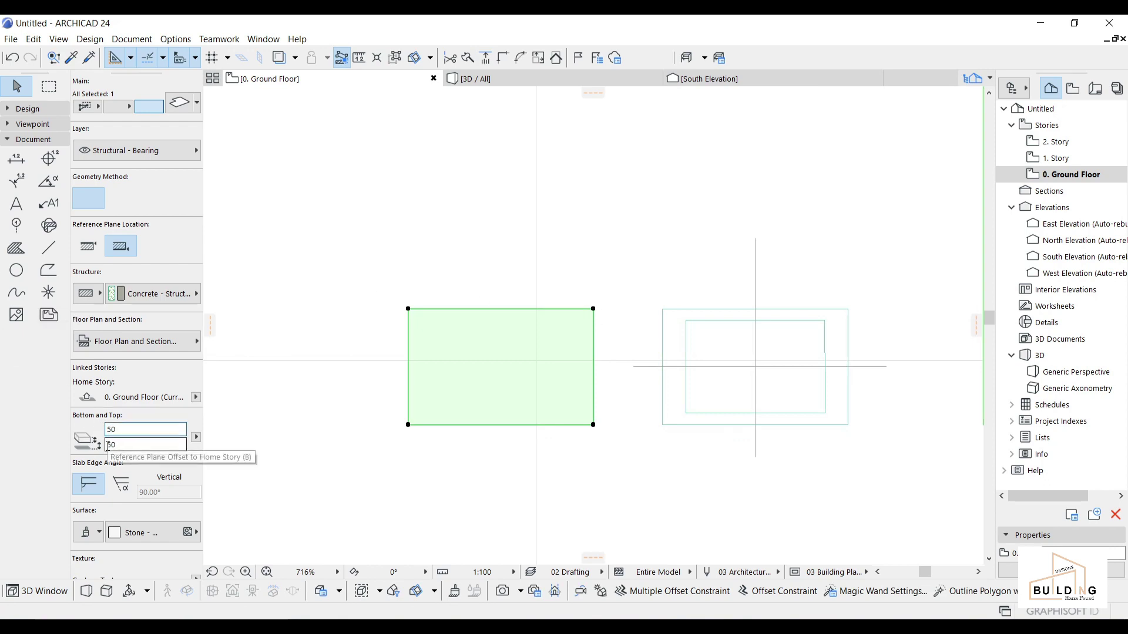
# Set the slab copy's offset to 250.
pyautogui.doubleClick(109, 445)
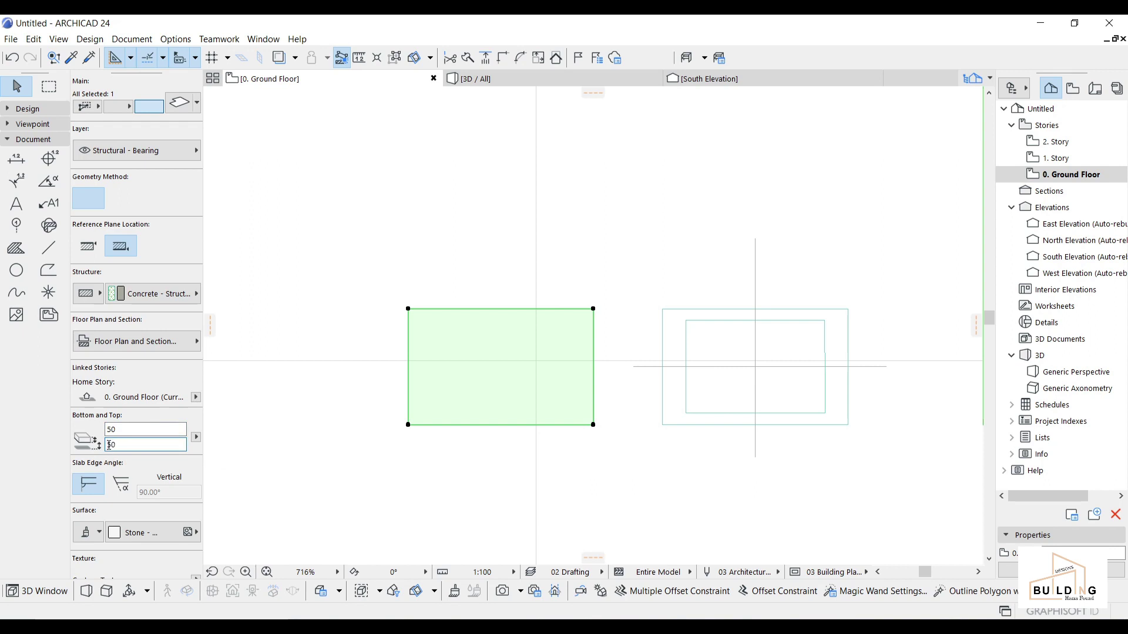
pyautogui.press('Return')
pyautogui.click(457, 370)
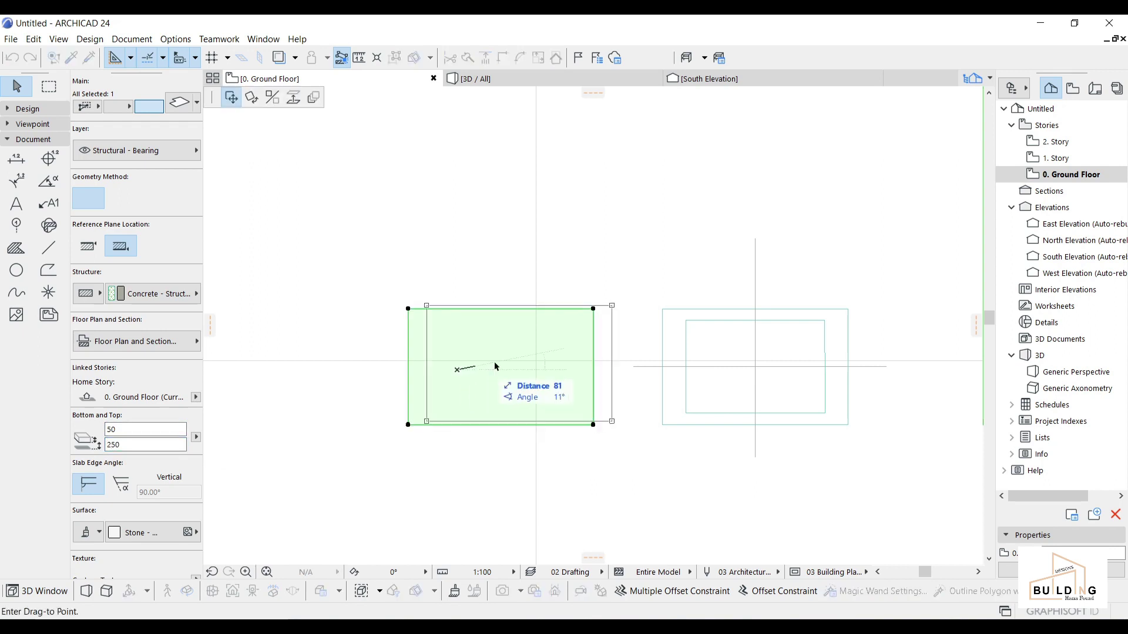
pyautogui.press('Escape')
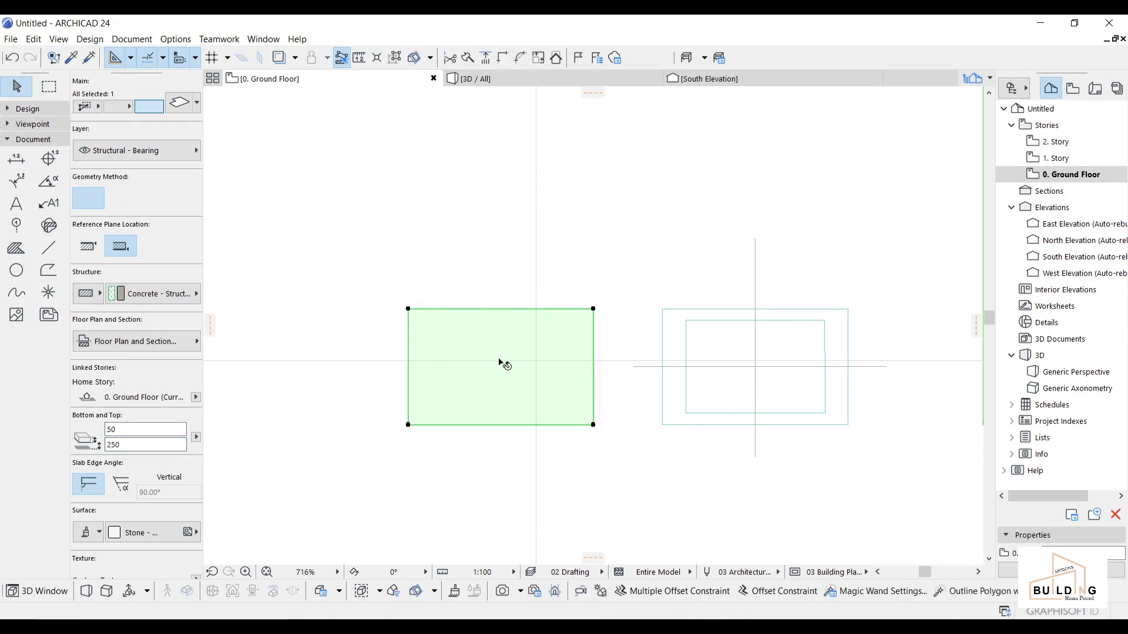
# Move the slab's top-left and bottom-left corners 50 inward.
pyautogui.click(409, 309)
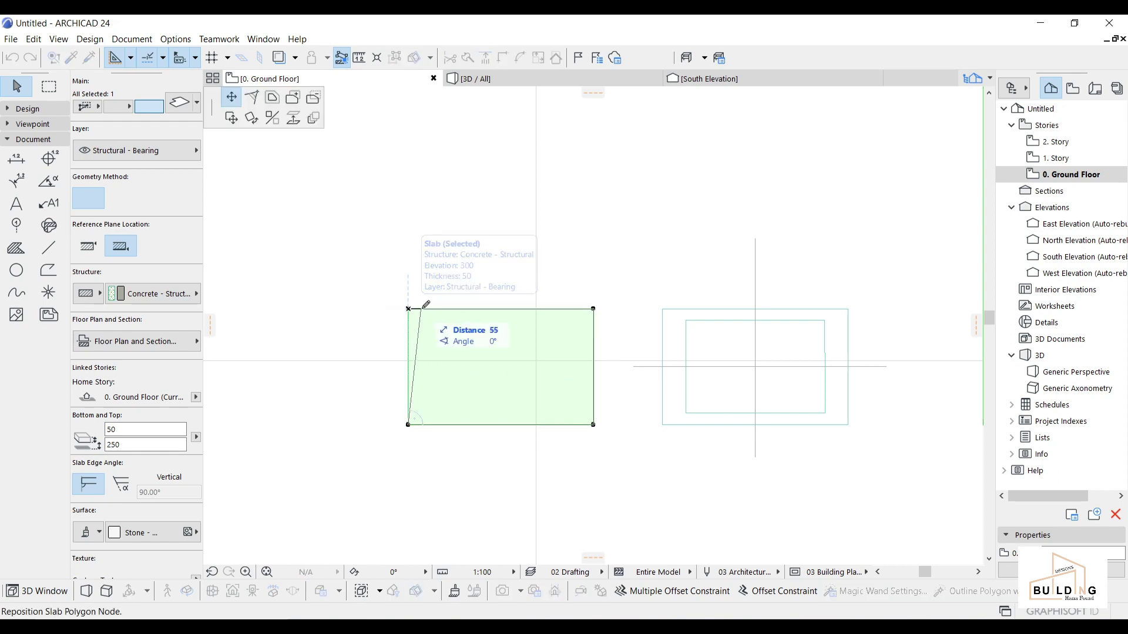
pyautogui.write('50')
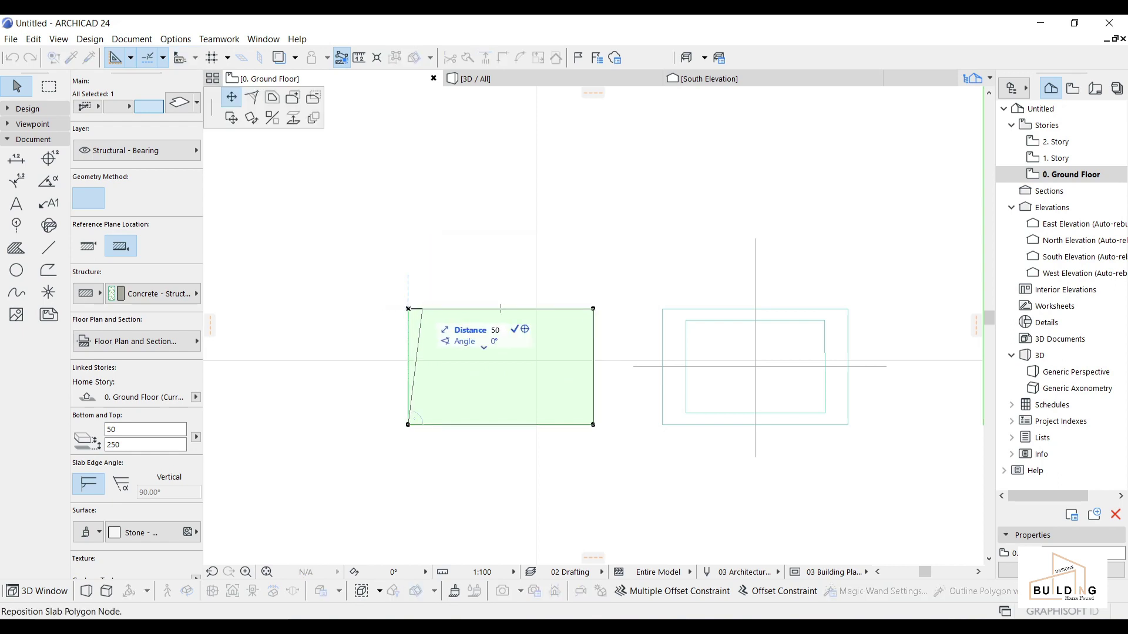
pyautogui.press('Return')
pyautogui.click(409, 425)
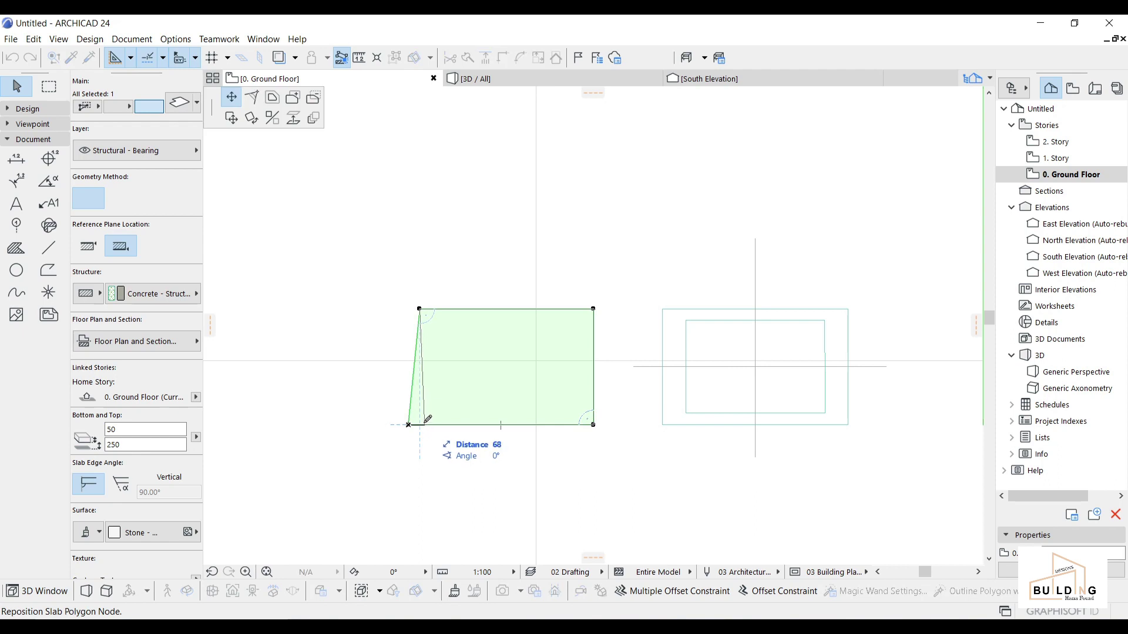
pyautogui.write('50')
pyautogui.press('Return')
# Move the slab onto the original block's outline, aligning the top-right corners.
pyautogui.hotkey('ctrl', 'd')
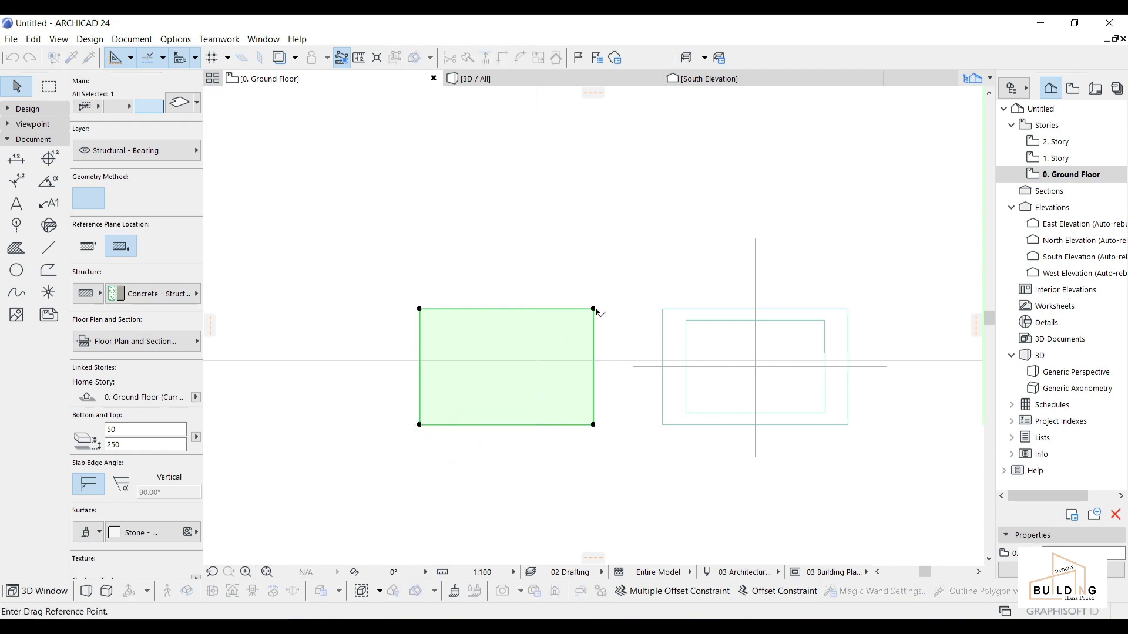
pyautogui.click(594, 309)
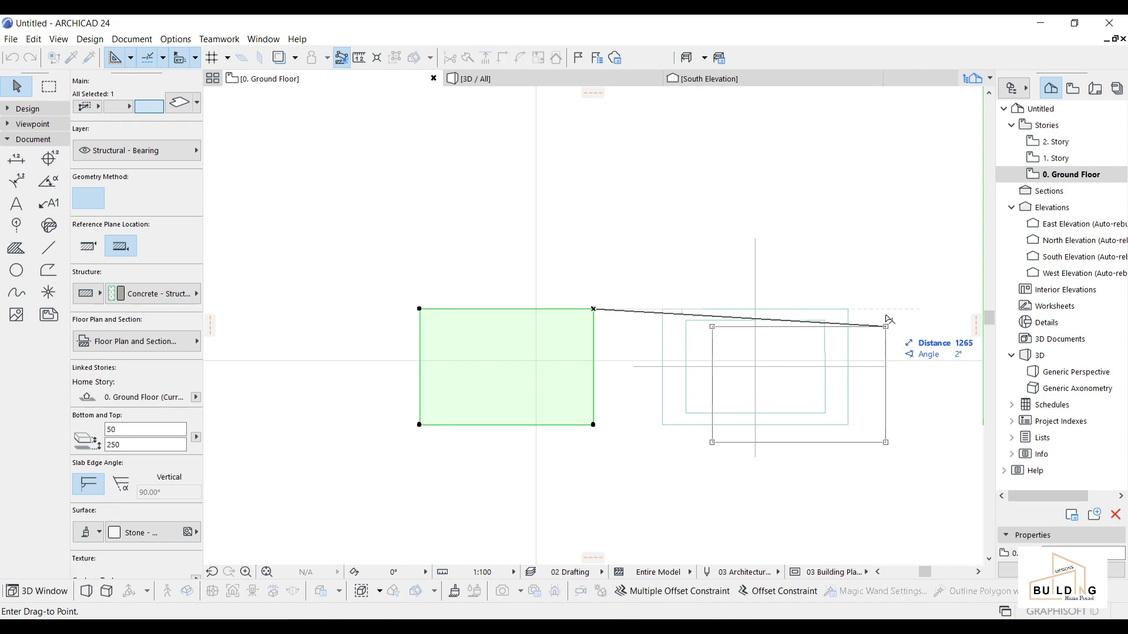
pyautogui.click(840, 310)
pyautogui.moveTo(831, 361); pyautogui.dragTo(716, 375, button='middle')
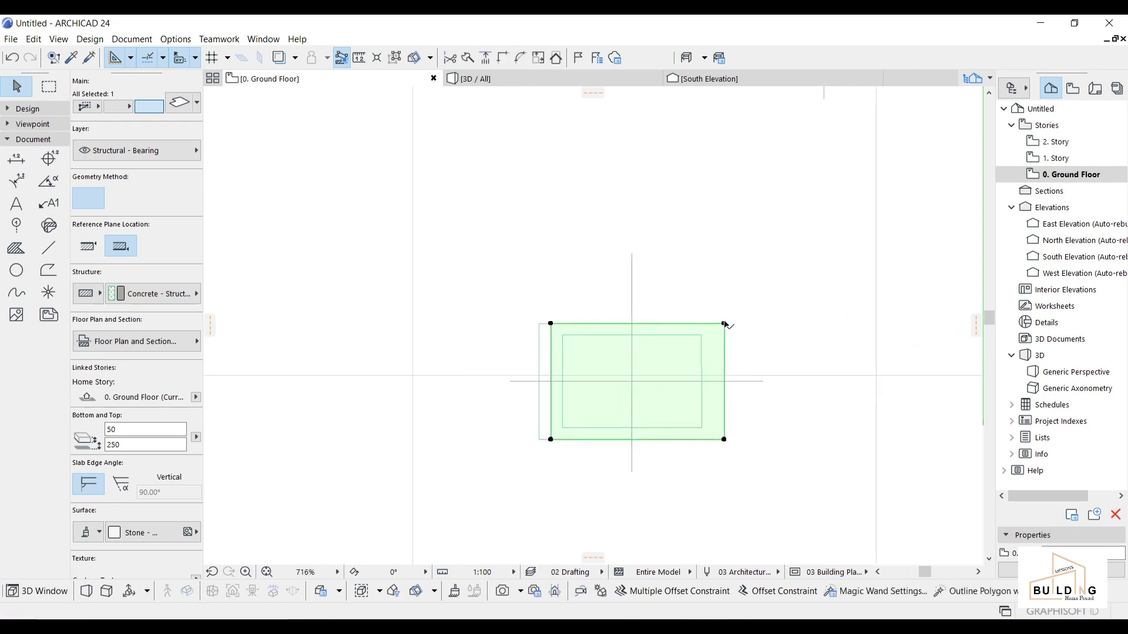
# Pull the top-right corner in 50 and the bottom-right corner in 25.
pyautogui.click(725, 323)
pyautogui.write('5')
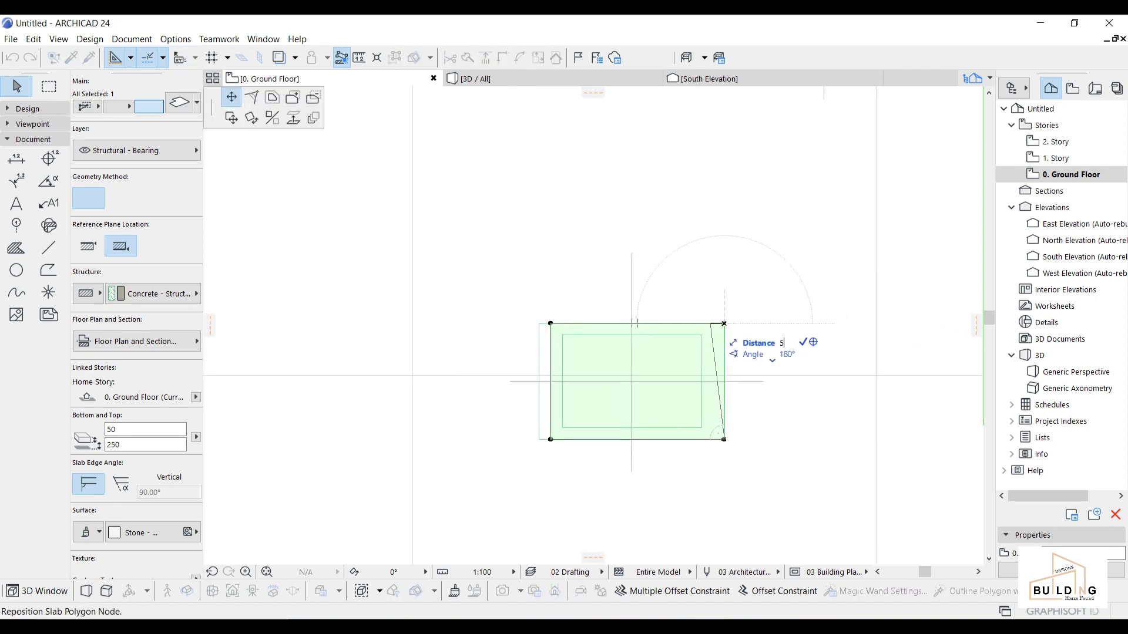
pyautogui.write('0')
pyautogui.press('Return')
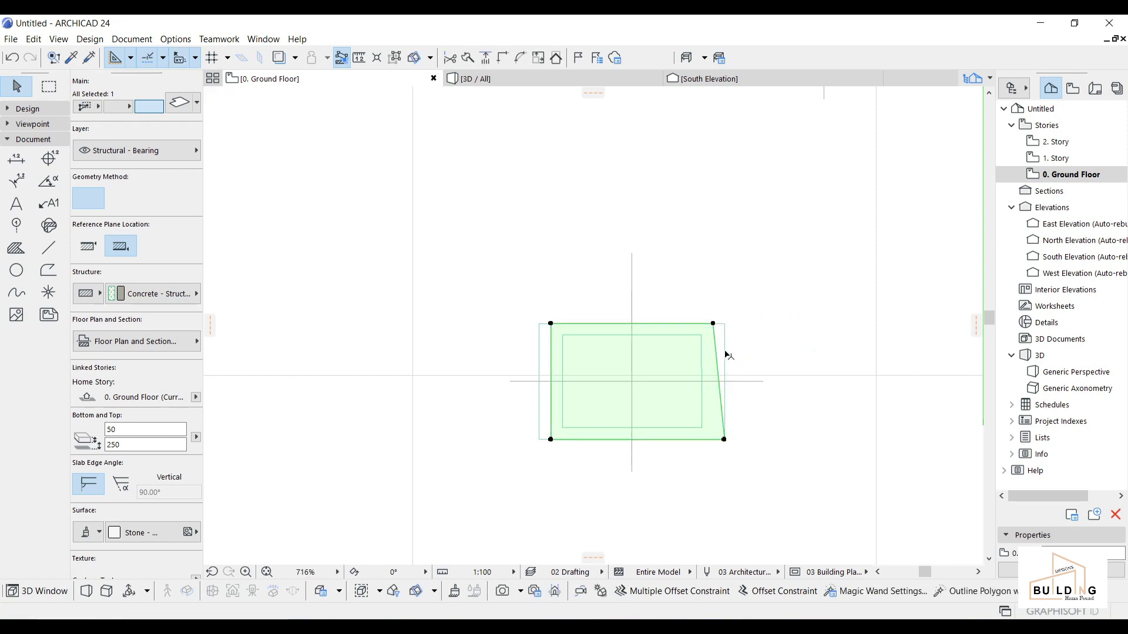
pyautogui.click(723, 442)
pyautogui.click(722, 414)
pyautogui.click(724, 440)
pyautogui.click(713, 440)
pyautogui.click(713, 439)
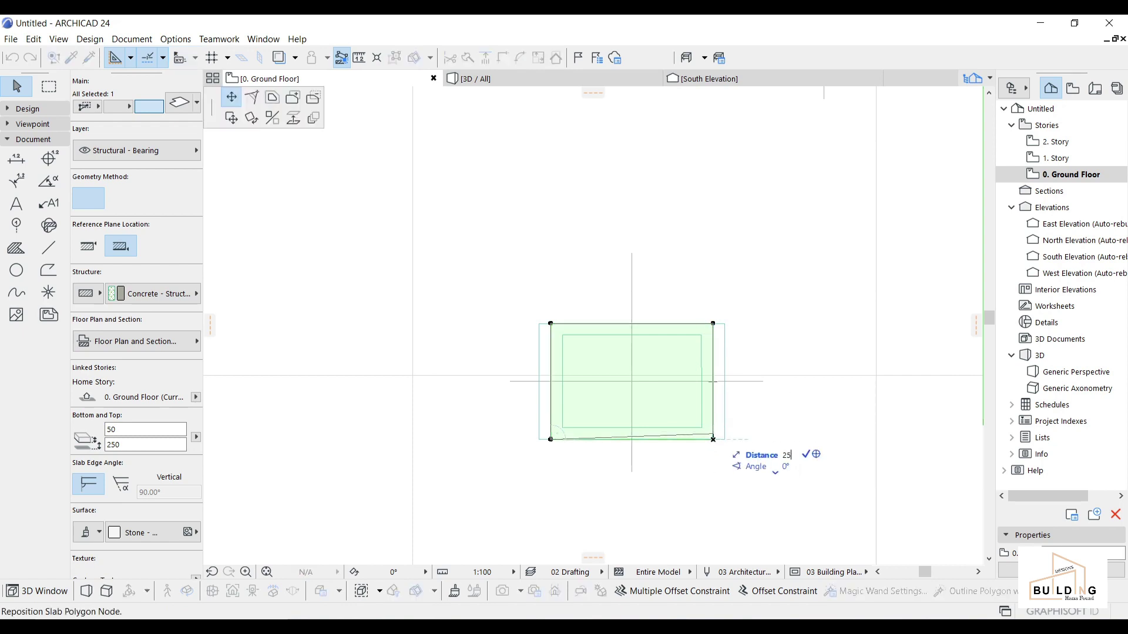
pyautogui.click(713, 434)
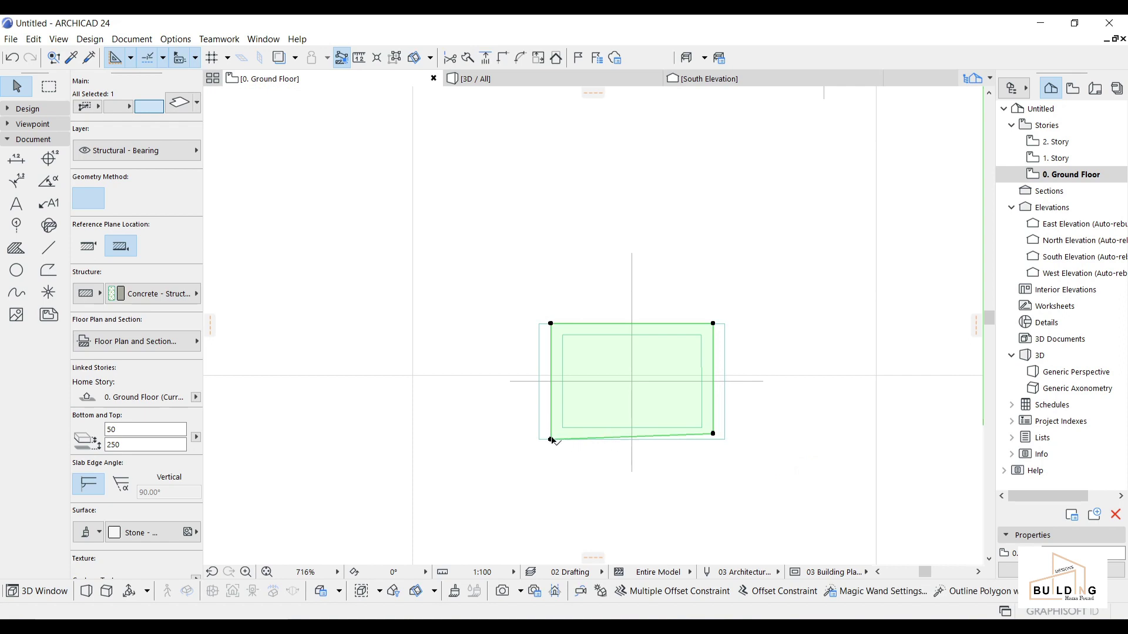
# Bring the remaining corners in 25 so the edges line up, then view in 3D.
pyautogui.click(552, 440)
pyautogui.click(550, 434)
pyautogui.moveTo(635, 419); pyautogui.dragTo(623, 442, button='middle')
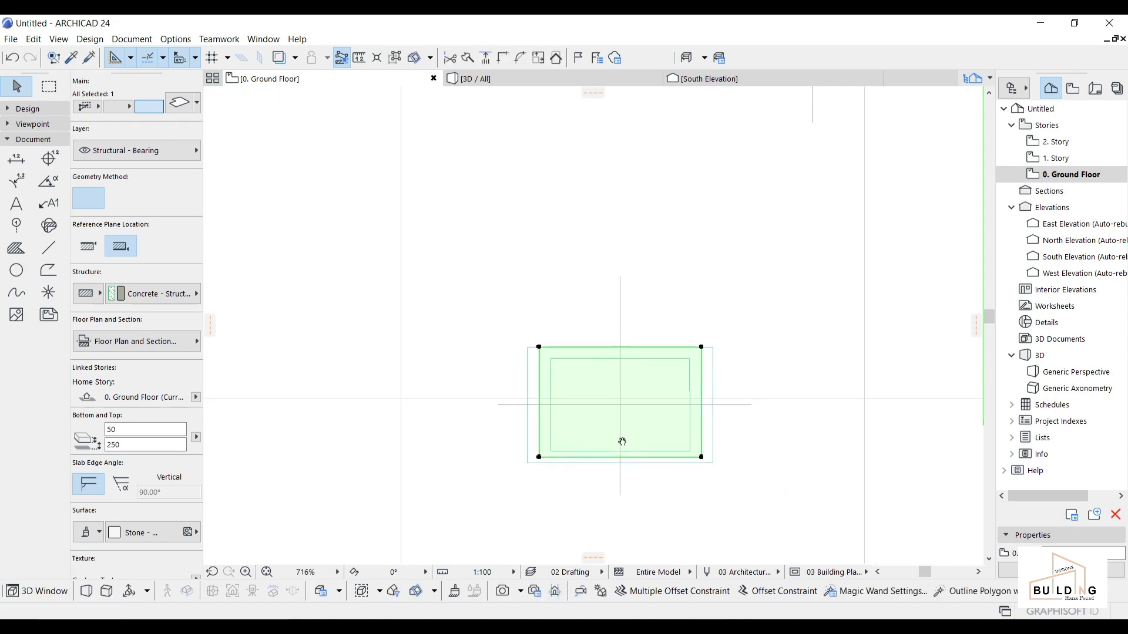
pyautogui.scroll(2, 685, 352)
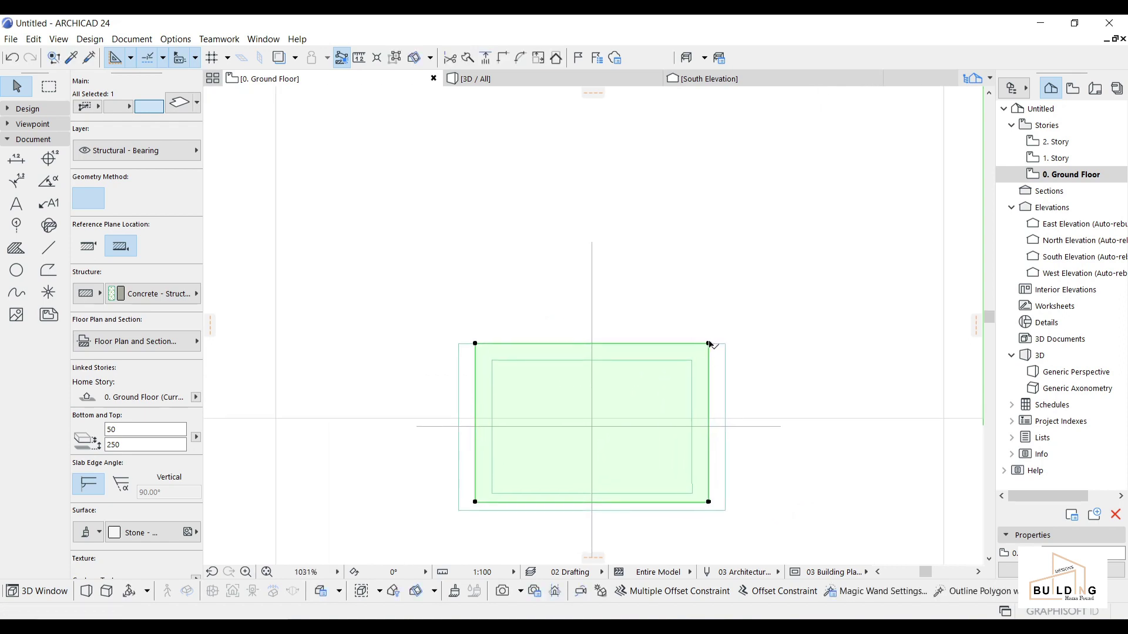
pyautogui.click(709, 344)
pyautogui.write('2')
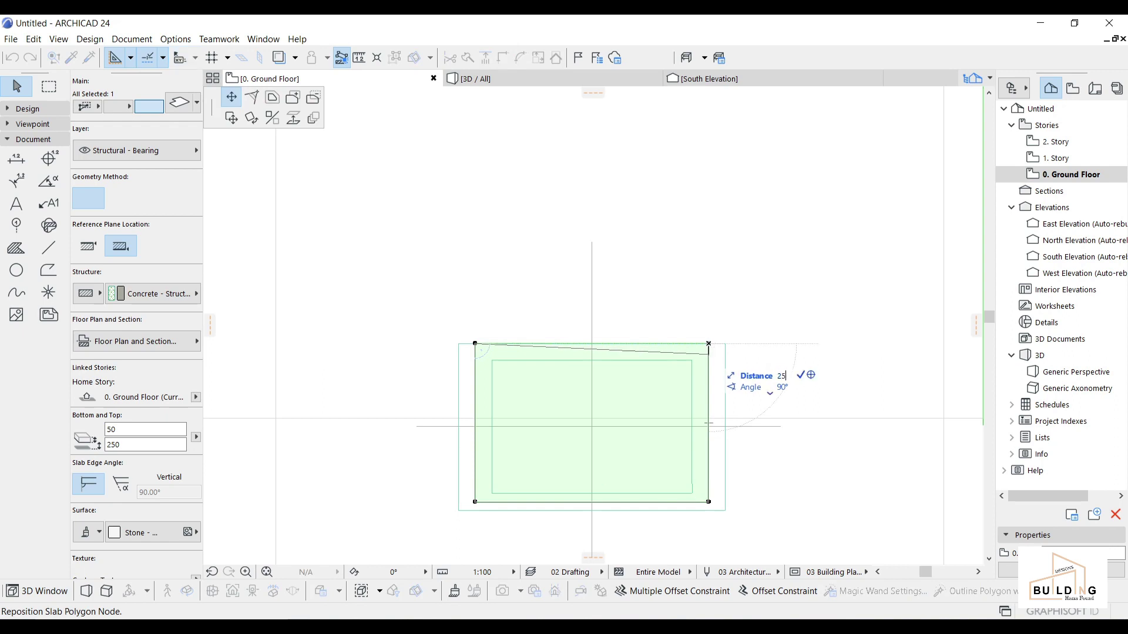
pyautogui.write('5')
pyautogui.press('Return')
pyautogui.click(475, 344)
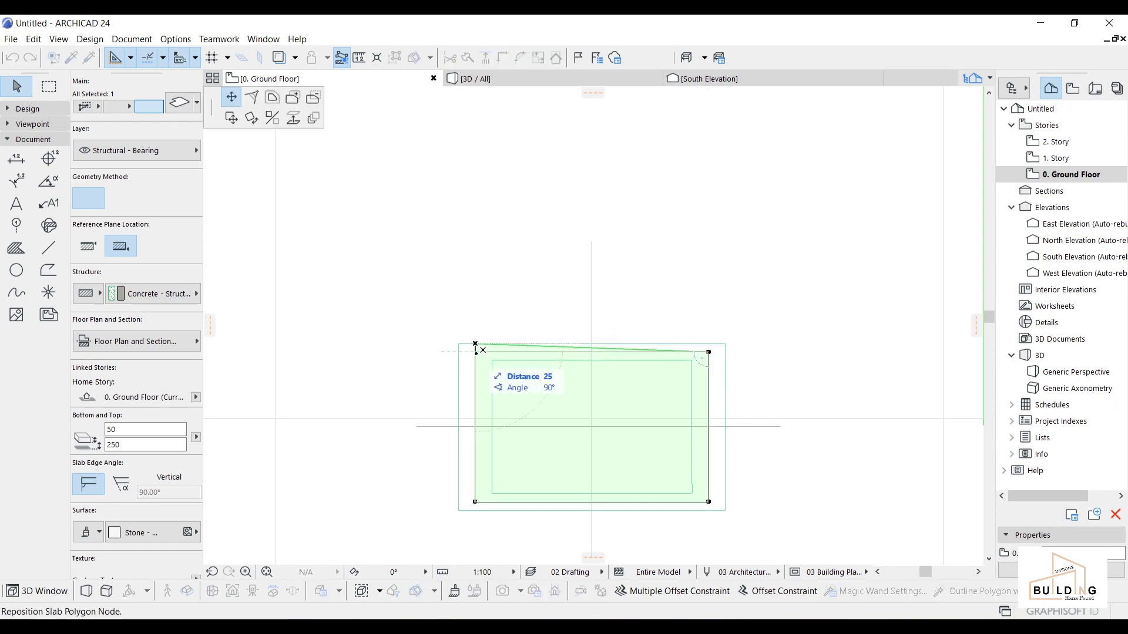
pyautogui.click(476, 352)
pyautogui.press('Escape')
pyautogui.click(491, 79)
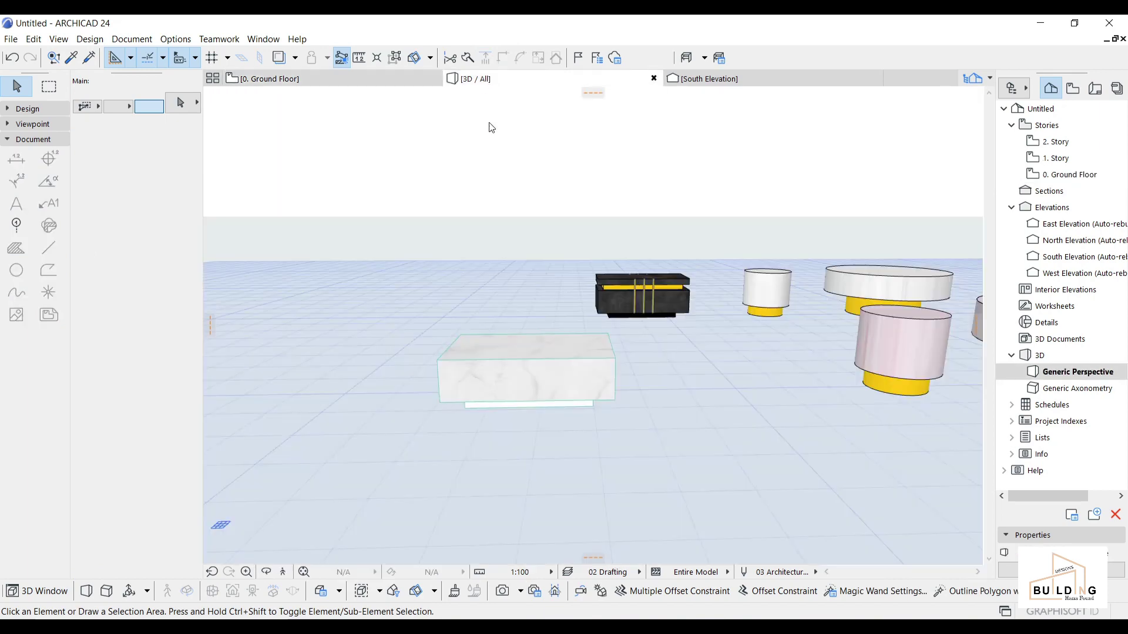
# Give the thin slab on the marble table the Paint - Lead Oxide Yellow surface.
pyautogui.moveTo(556, 361); pyautogui.dragTo(581, 351, button='middle')
pyautogui.click(587, 341)
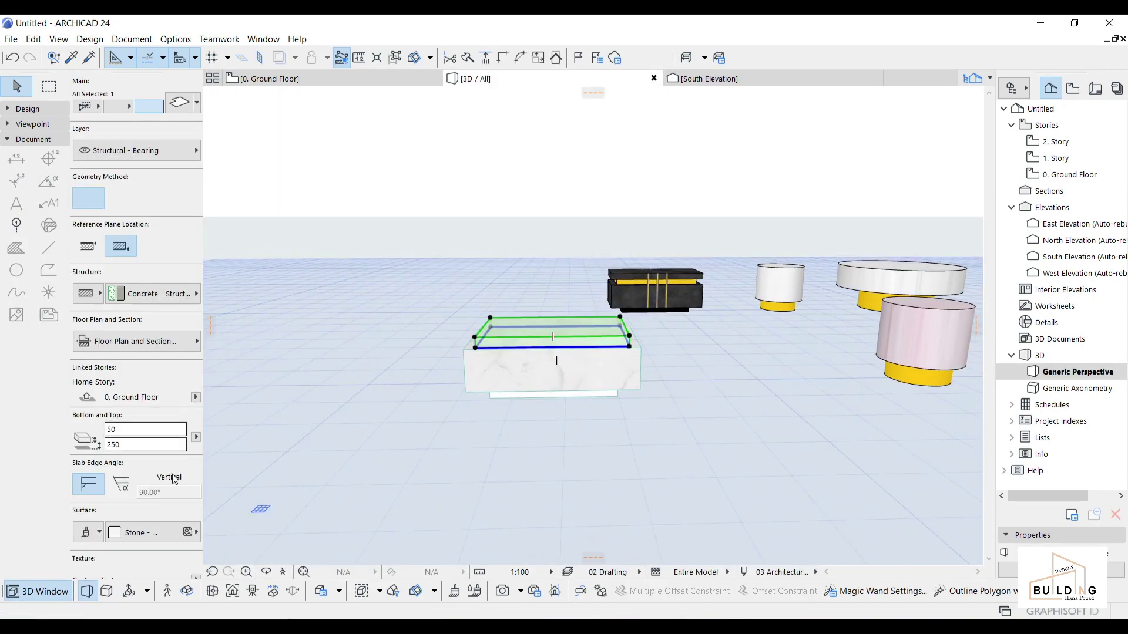
pyautogui.click(150, 535)
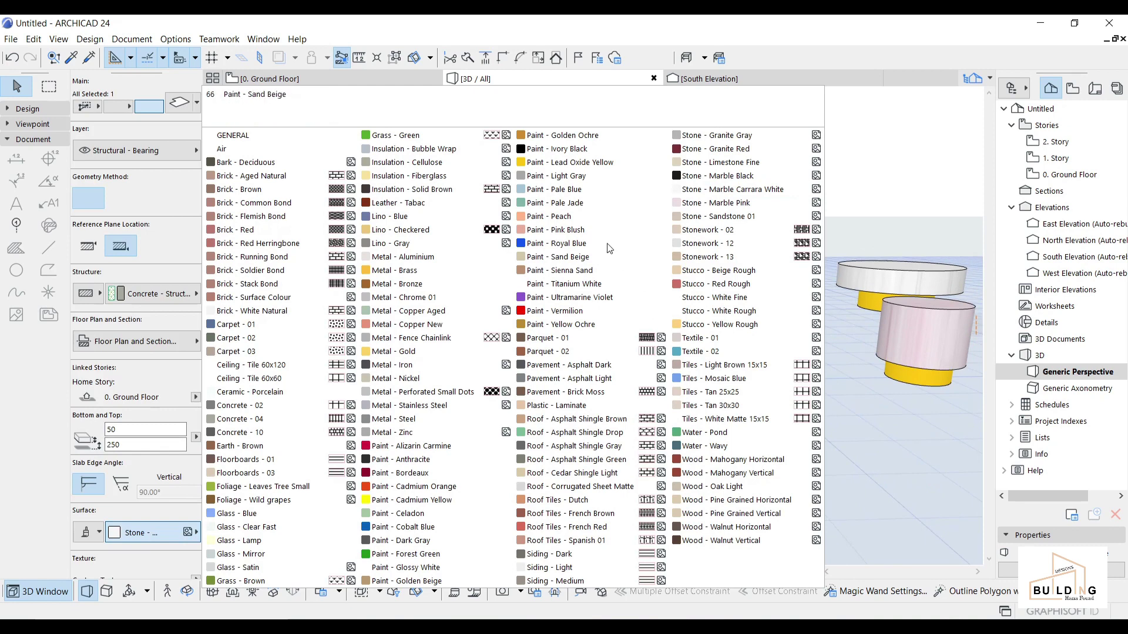
pyautogui.click(575, 164)
pyautogui.press('Escape')
# Select the marble block and start a moved copy of it.
pyautogui.moveTo(630, 368); pyautogui.dragTo(642, 336, button='middle')
pyautogui.click(644, 349)
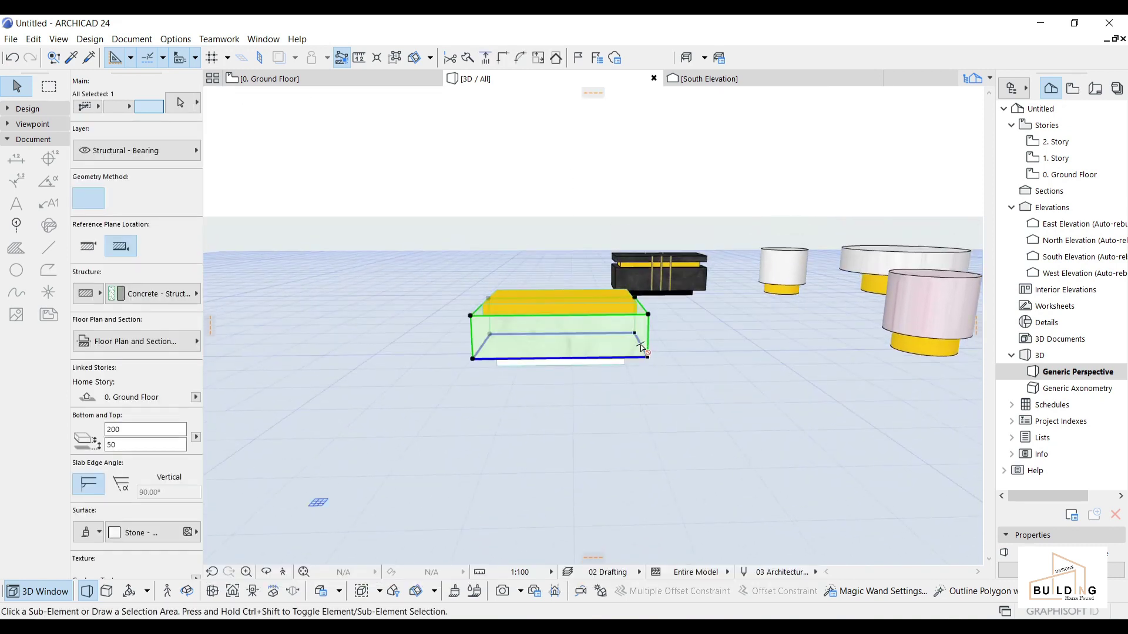
pyautogui.hotkey('ctrl', 'shift', 'd')
# Place a copy of the marble block 200 higher.
pyautogui.click(472, 360)
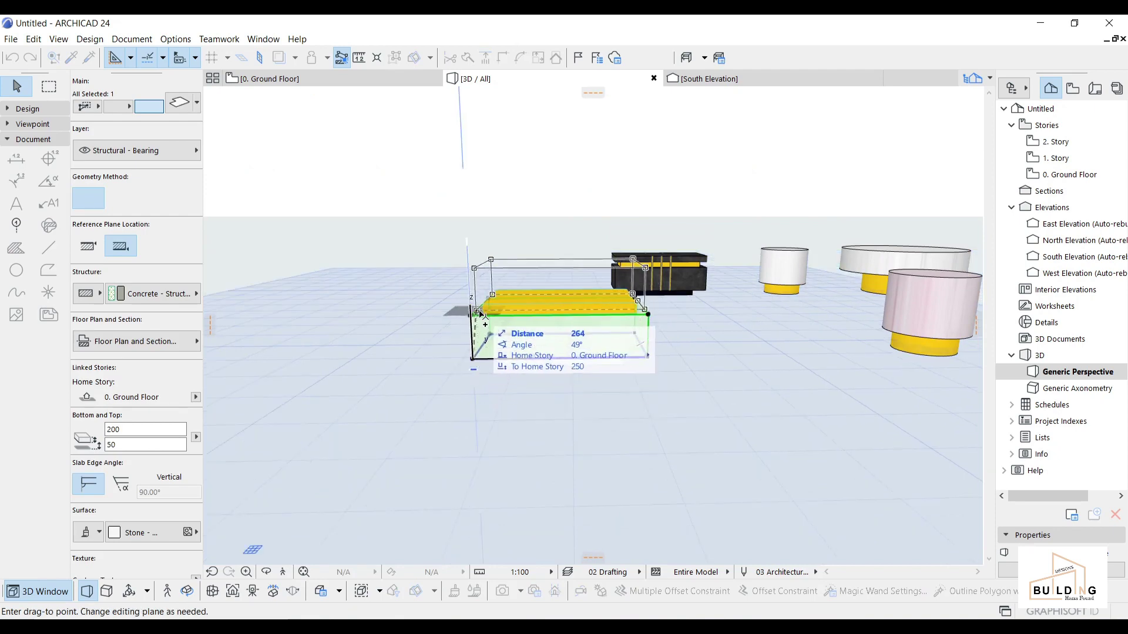
pyautogui.click(470, 316)
pyautogui.moveTo(558, 319); pyautogui.dragTo(541, 371, button='middle')
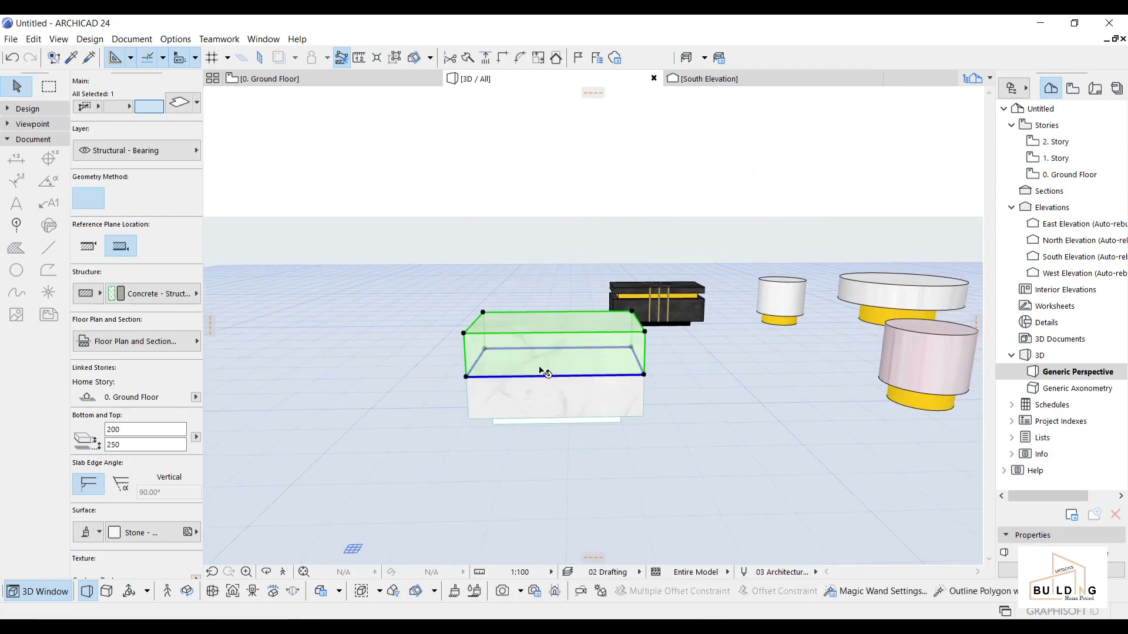
# Set the copied slab's top offset to 300 and thickness to 50.
pyautogui.click(114, 445)
pyautogui.press('Return')
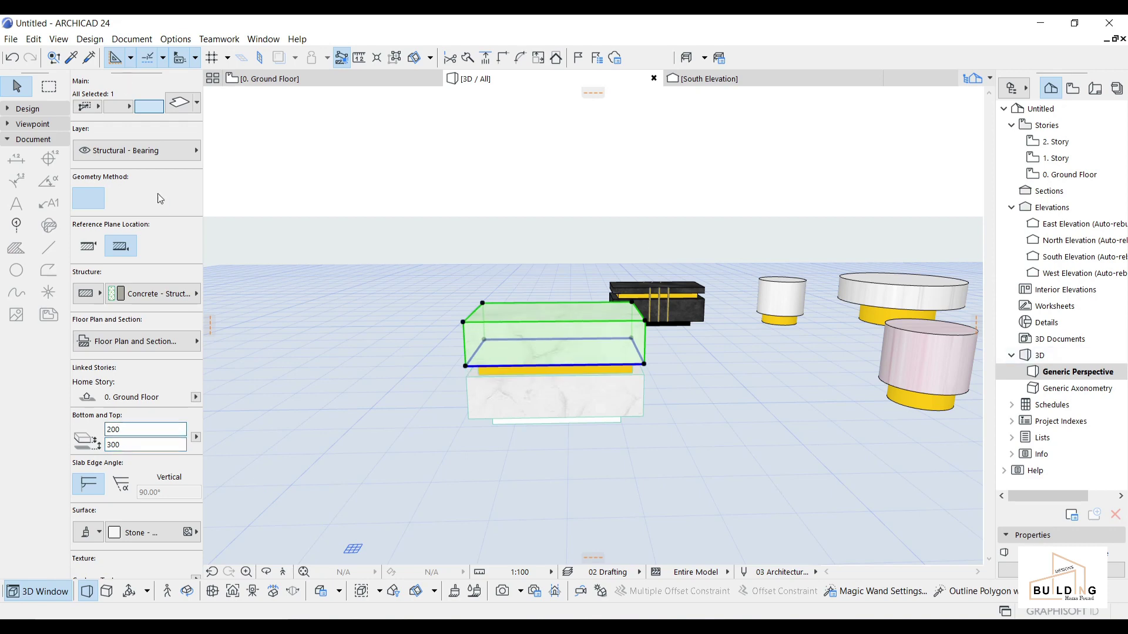
pyautogui.doubleClick(115, 430)
pyautogui.write('50')
pyautogui.press('Return')
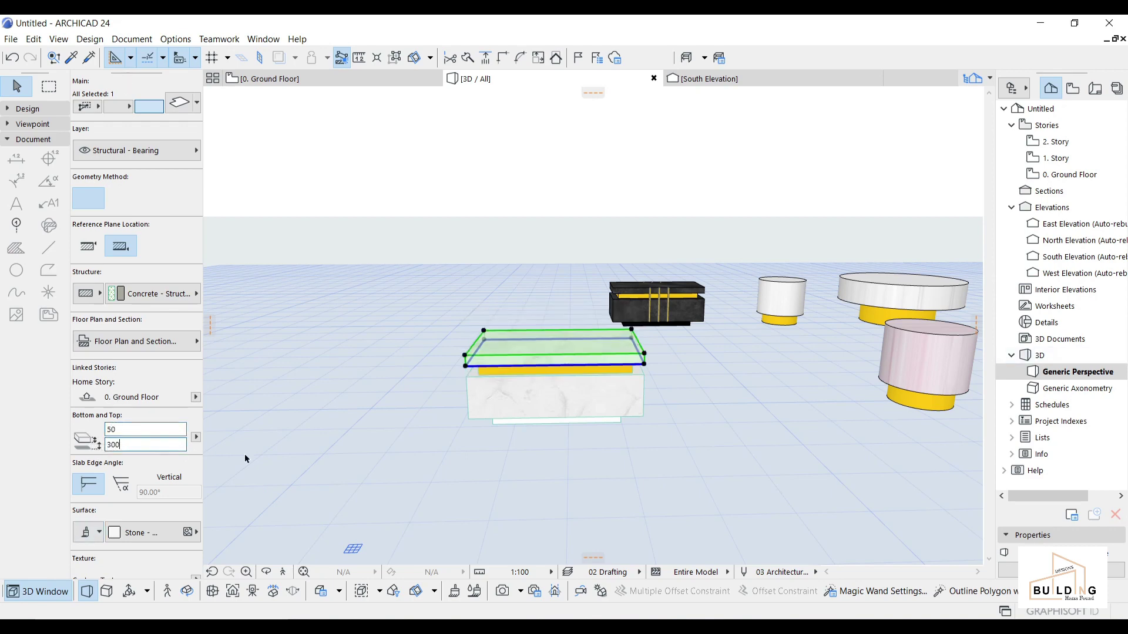
pyautogui.keyDown('shift'); pyautogui.moveTo(498, 451); pyautogui.dragTo(487, 424, button='middle'); pyautogui.keyUp('shift')
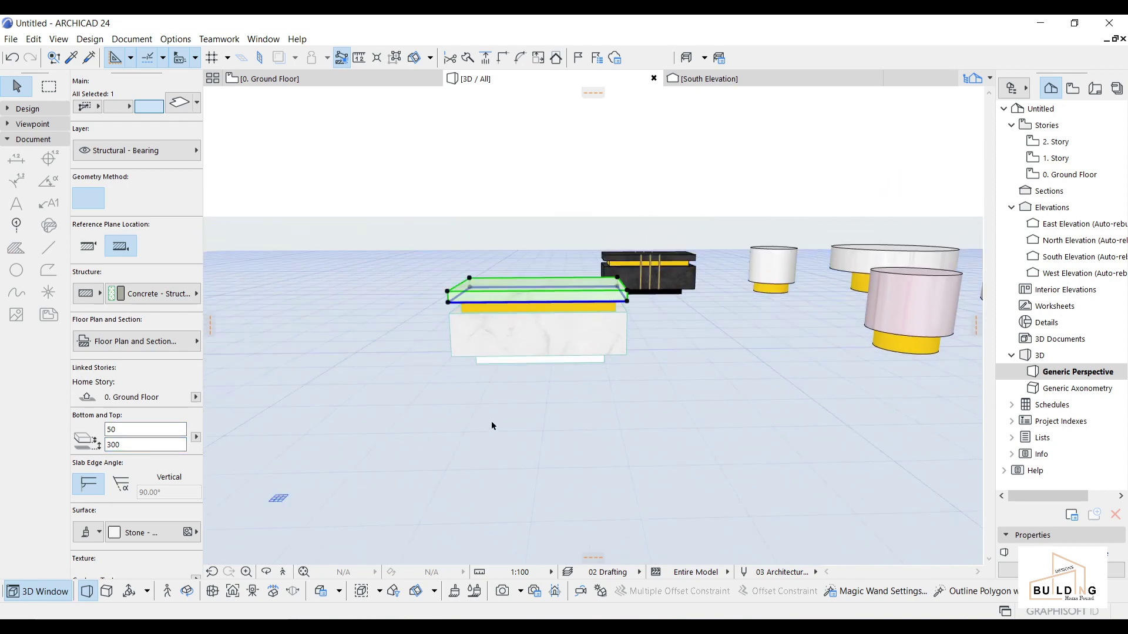
pyautogui.click(491, 422)
pyautogui.keyDown('shift'); pyautogui.moveTo(643, 358); pyautogui.dragTo(609, 449, button='middle'); pyautogui.keyUp('shift')
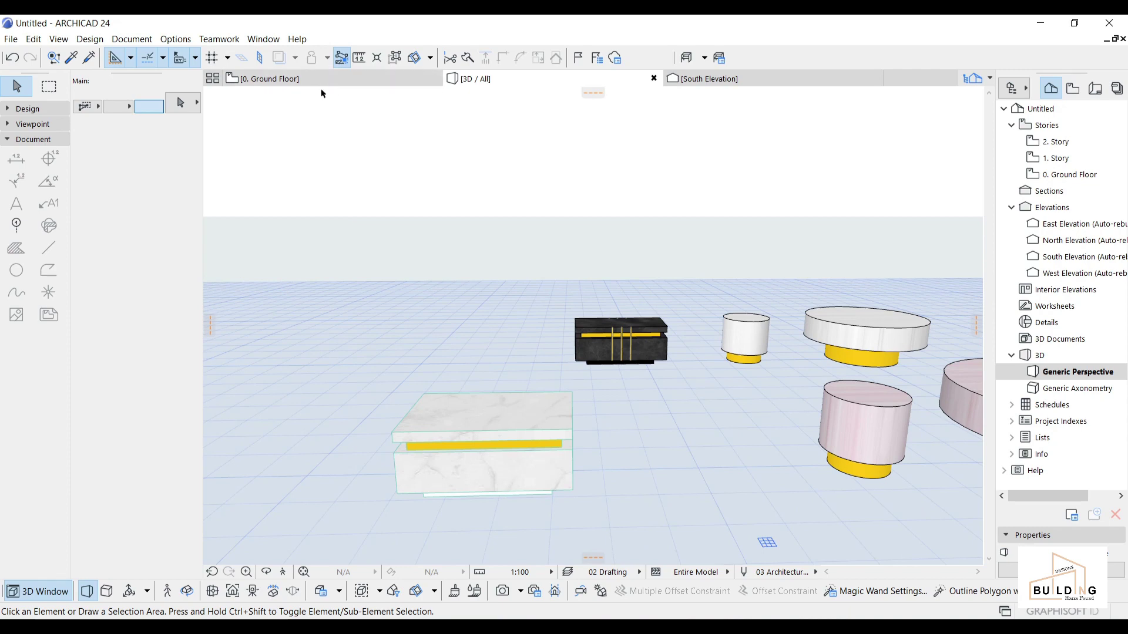
# On the Ground Floor plan, fillet all corners of the marble tabletop at radius 10.
pyautogui.click(270, 79)
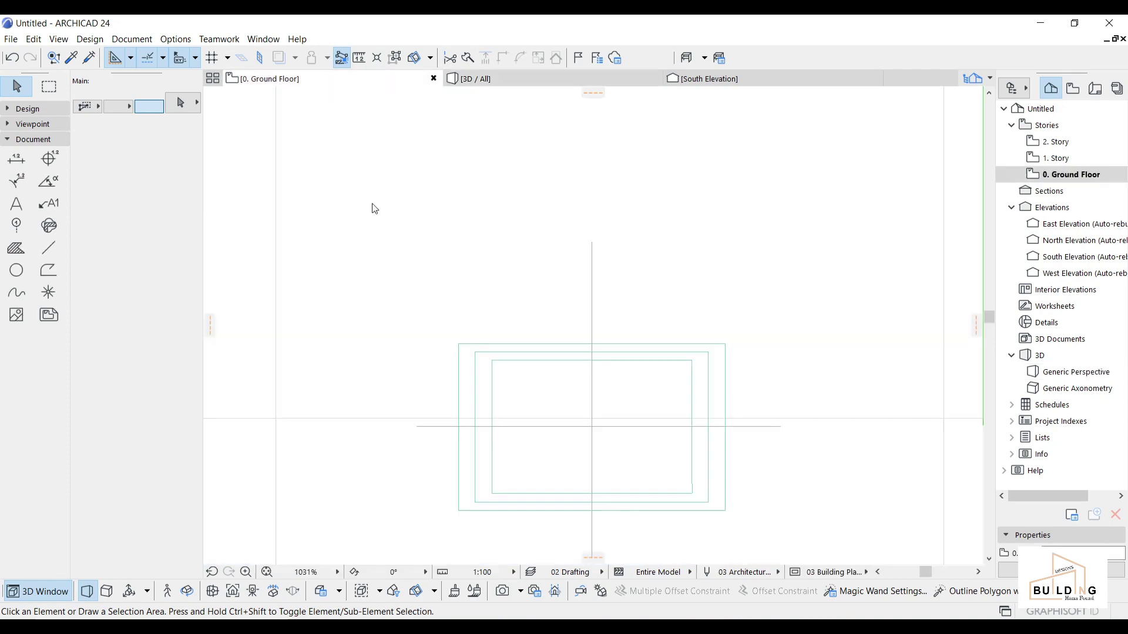
pyautogui.click(460, 345)
pyautogui.click(458, 345)
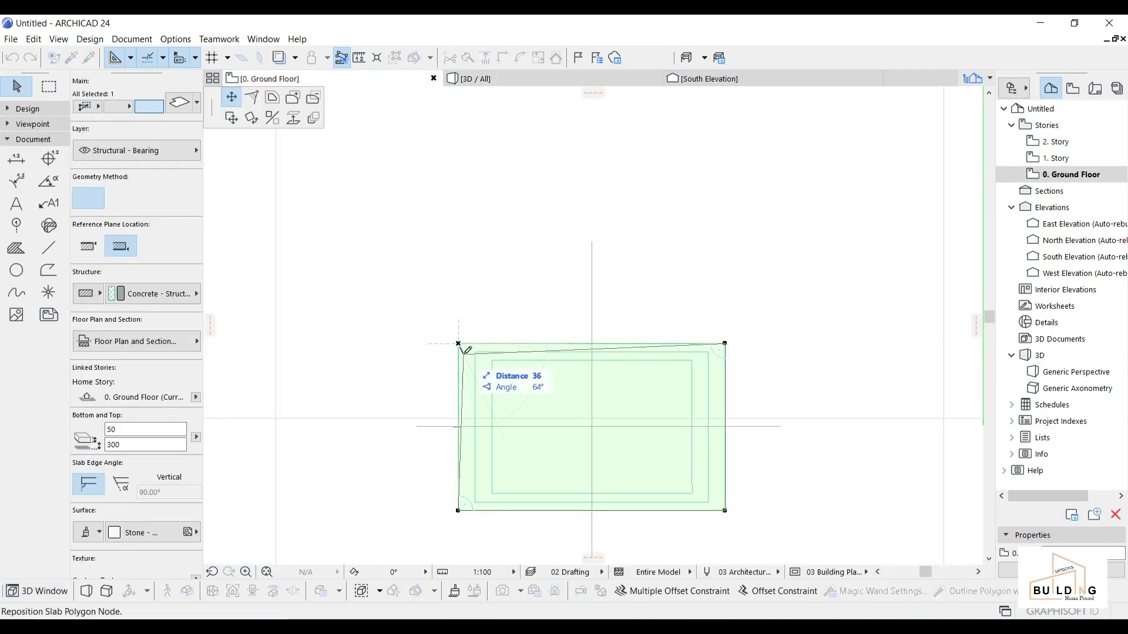
pyautogui.click(252, 98)
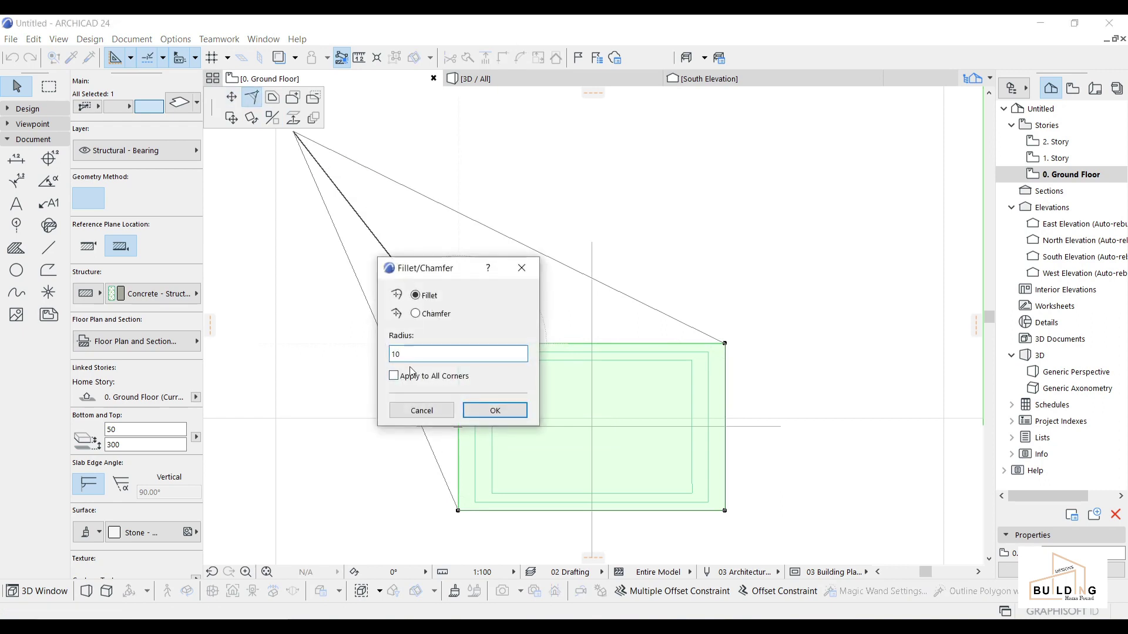
pyautogui.click(491, 412)
# Fillet all corners of the yellow slab at radius 10, then return to 3D.
pyautogui.click(476, 353)
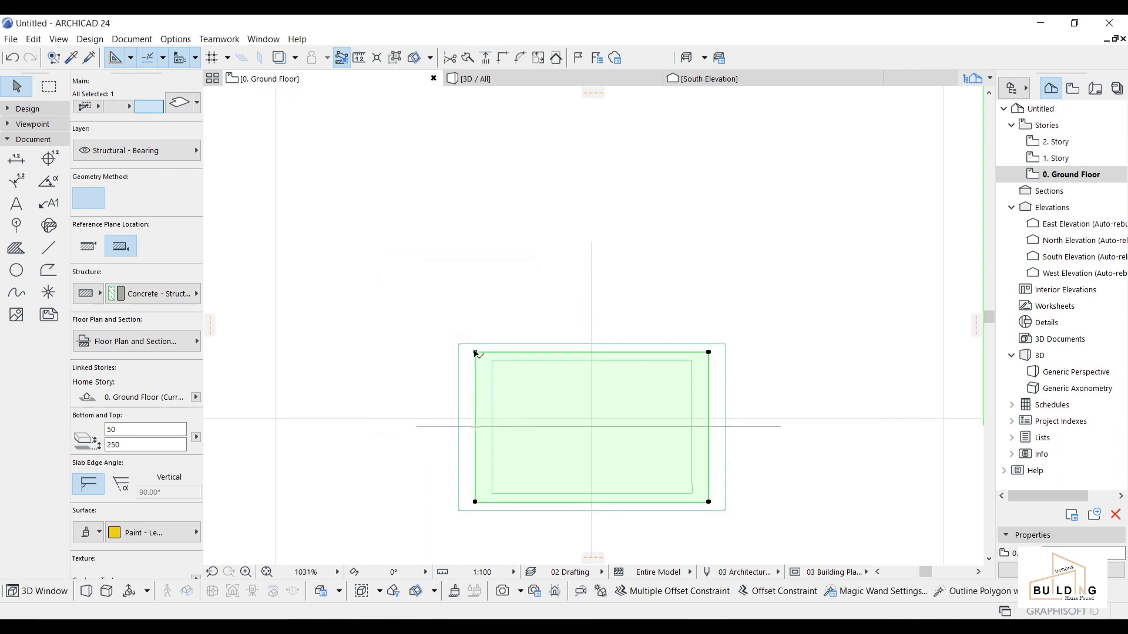
pyautogui.click(476, 353)
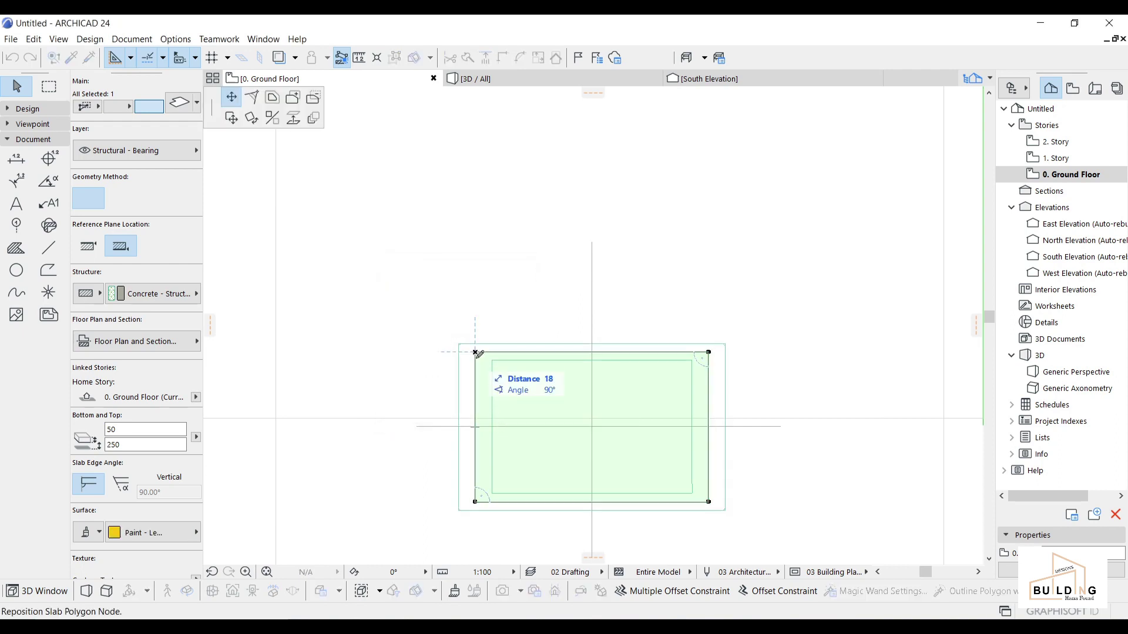
pyautogui.click(256, 102)
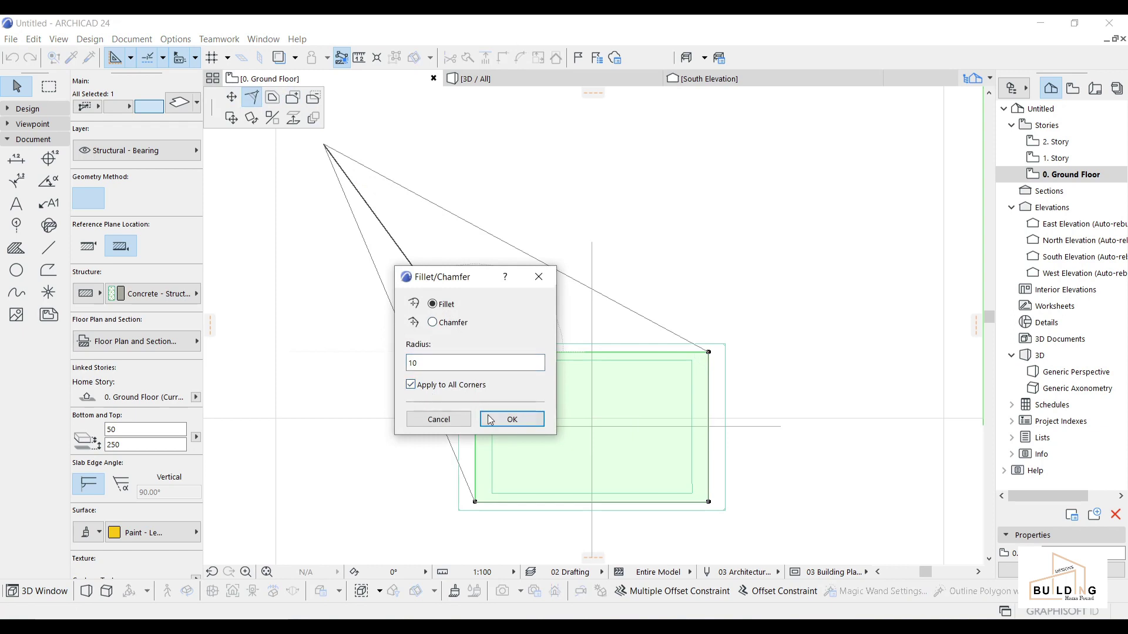
pyautogui.click(509, 421)
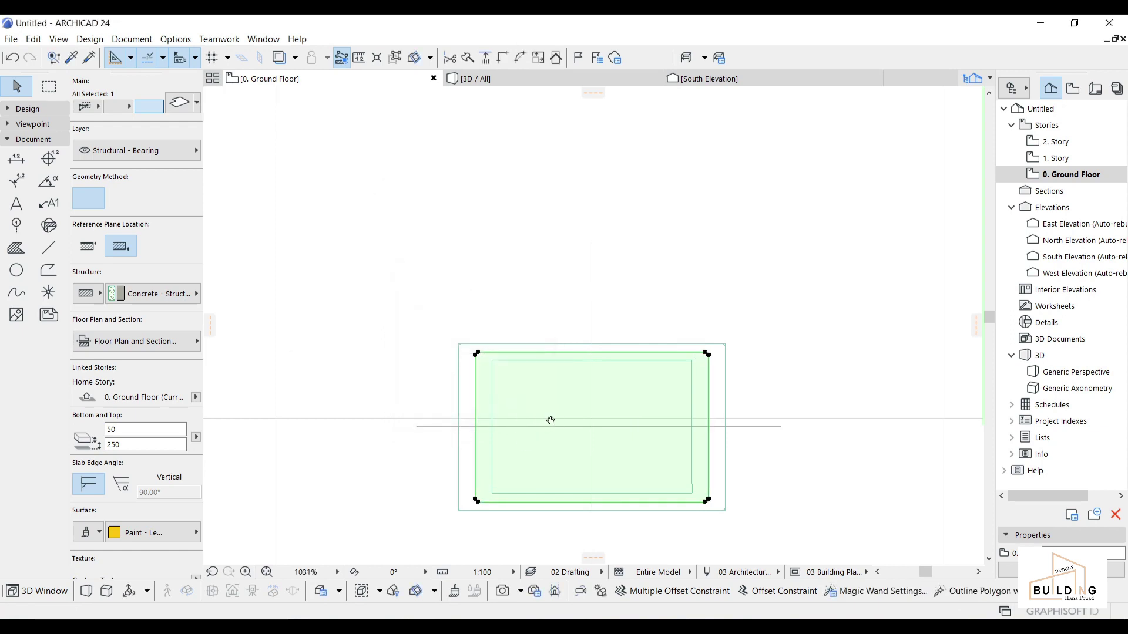
pyautogui.click(513, 76)
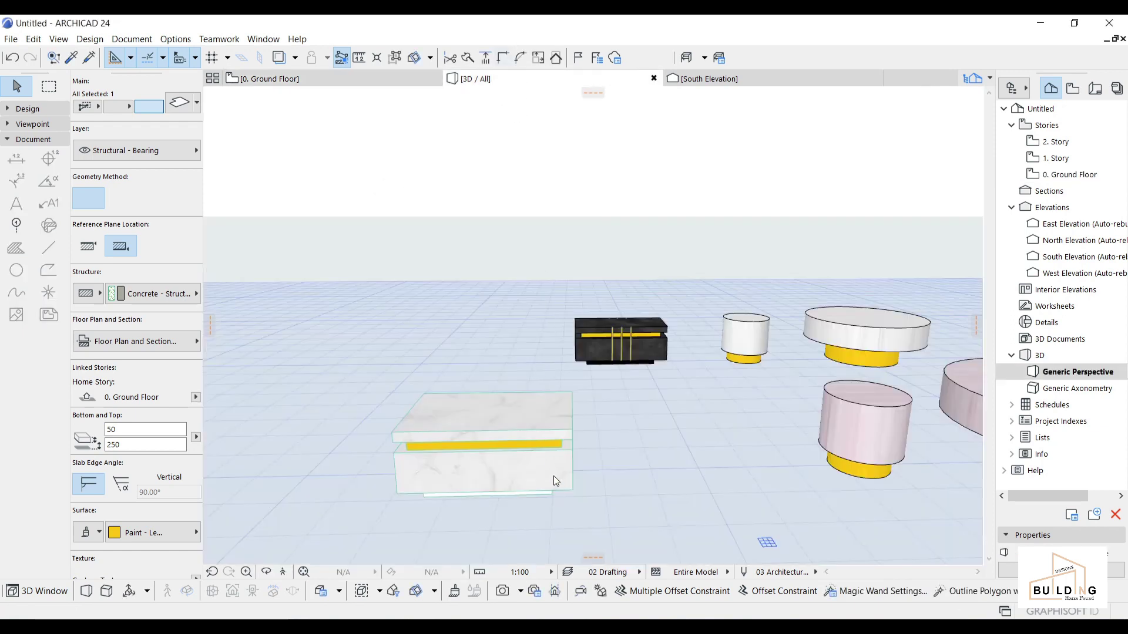
# In 3D, fillet every corner of the lower marble block with radius 10.
pyautogui.moveTo(484, 421); pyautogui.dragTo(332, 525, button='middle')
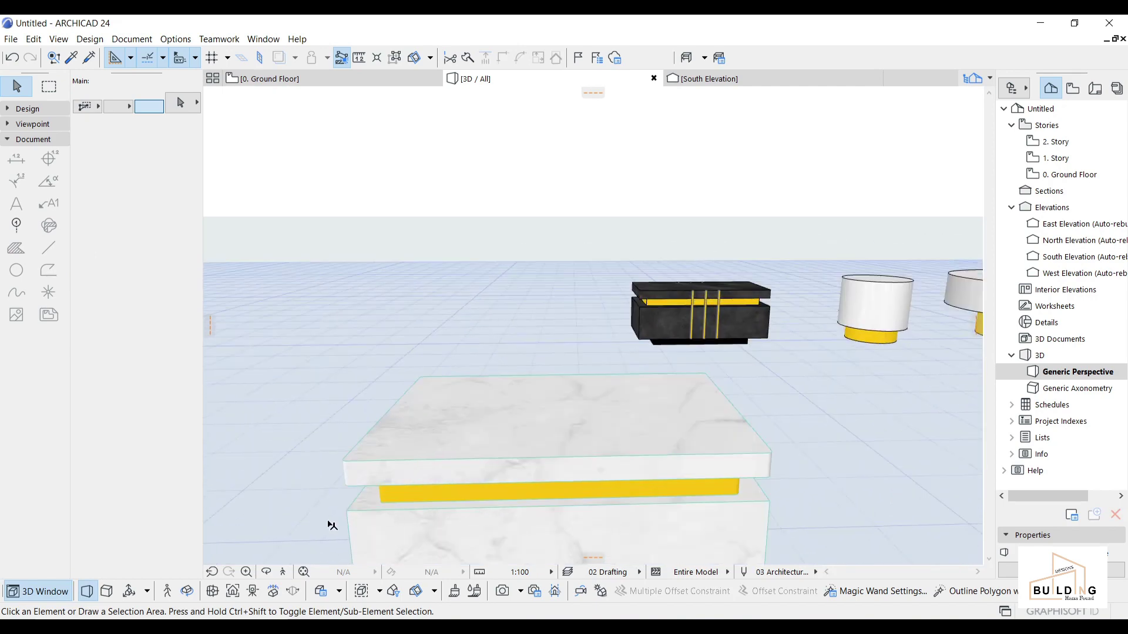
pyautogui.scroll(3, 345, 509)
pyautogui.scroll(-4, 344, 509)
pyautogui.moveTo(441, 491); pyautogui.dragTo(616, 400, button='middle')
pyautogui.click(630, 391)
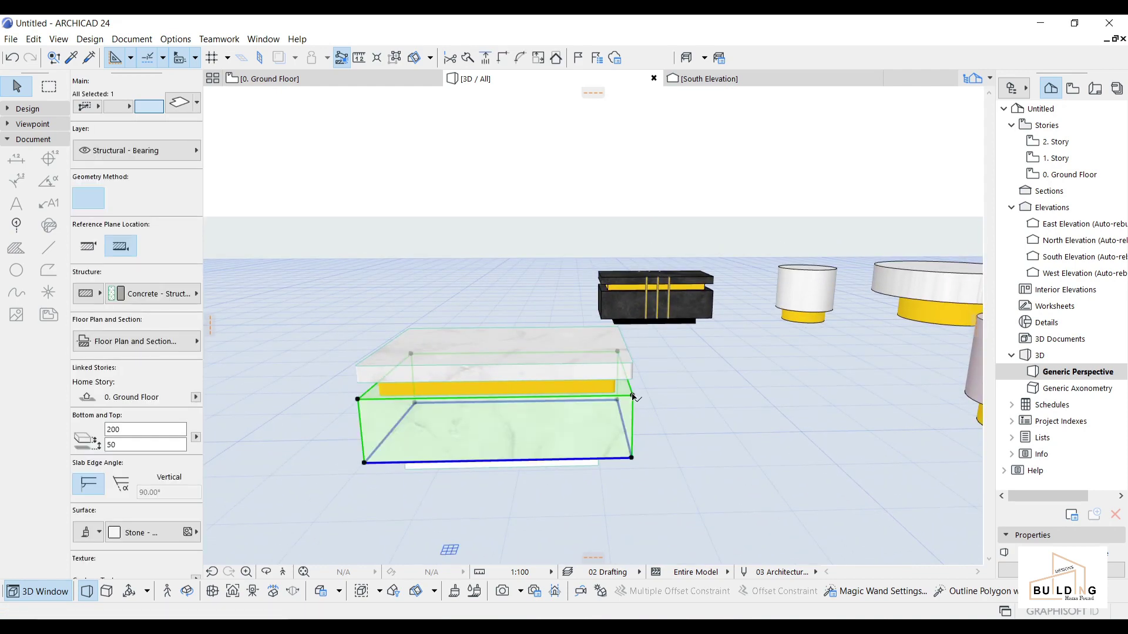
pyautogui.click(633, 396)
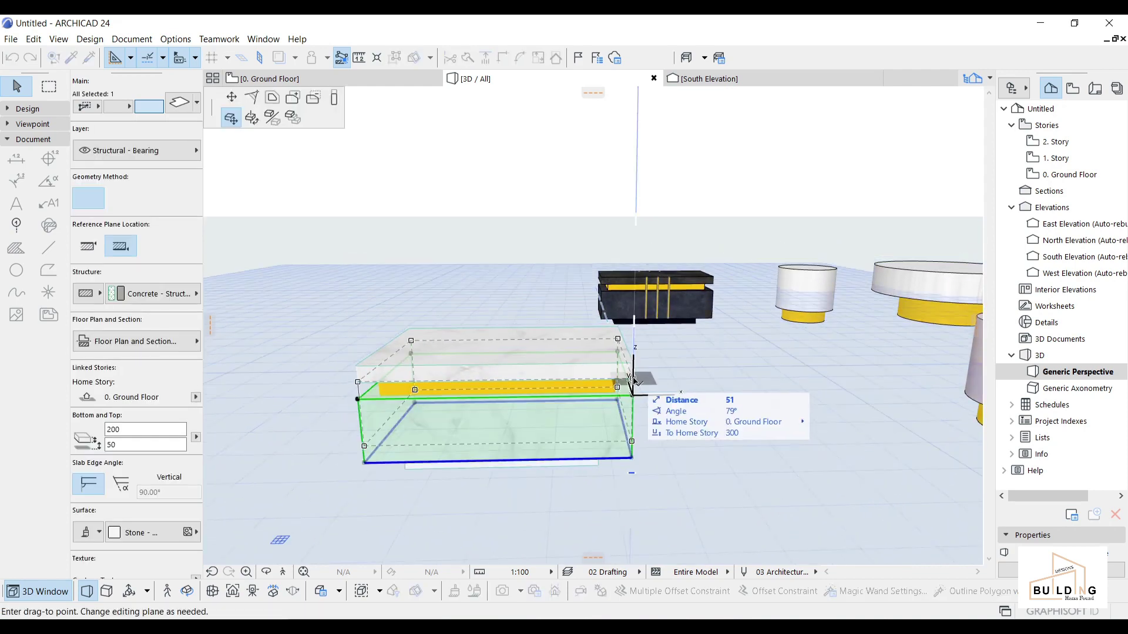
pyautogui.click(258, 99)
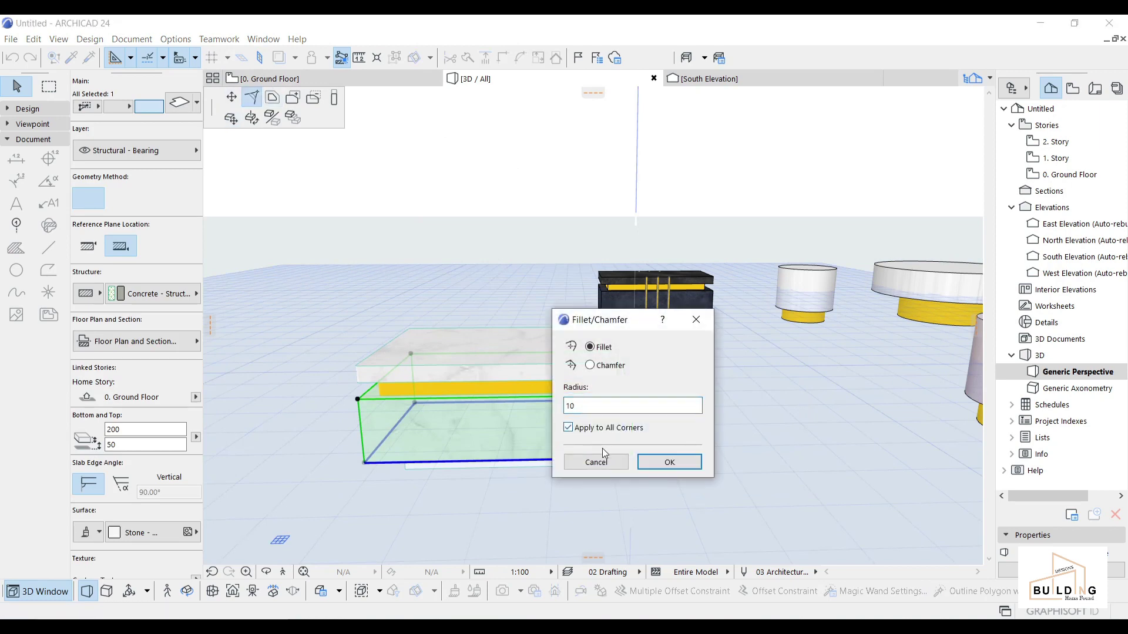
pyautogui.click(669, 462)
pyautogui.moveTo(466, 415); pyautogui.dragTo(494, 359, button='middle')
pyautogui.press('Escape')
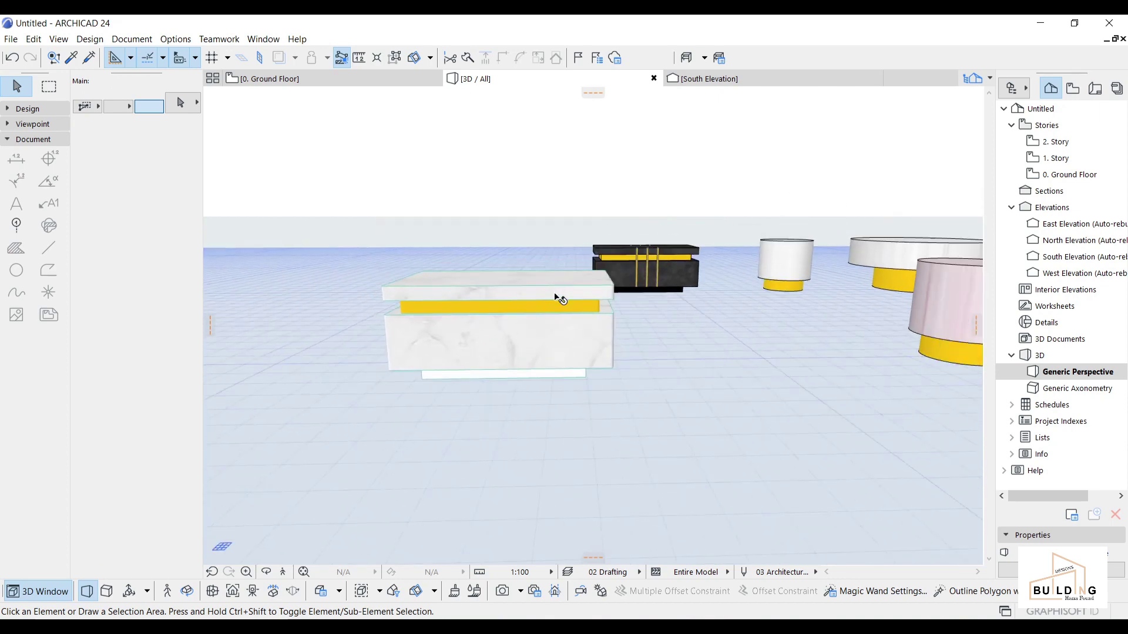
# Set the cut line pen of the four table slabs to the thin black 0.13 mm pen.
pyautogui.click(555, 305)
pyautogui.keyDown('shift'); pyautogui.click(567, 311); pyautogui.keyUp('shift')
pyautogui.keyDown('shift'); pyautogui.click(569, 333); pyautogui.keyUp('shift')
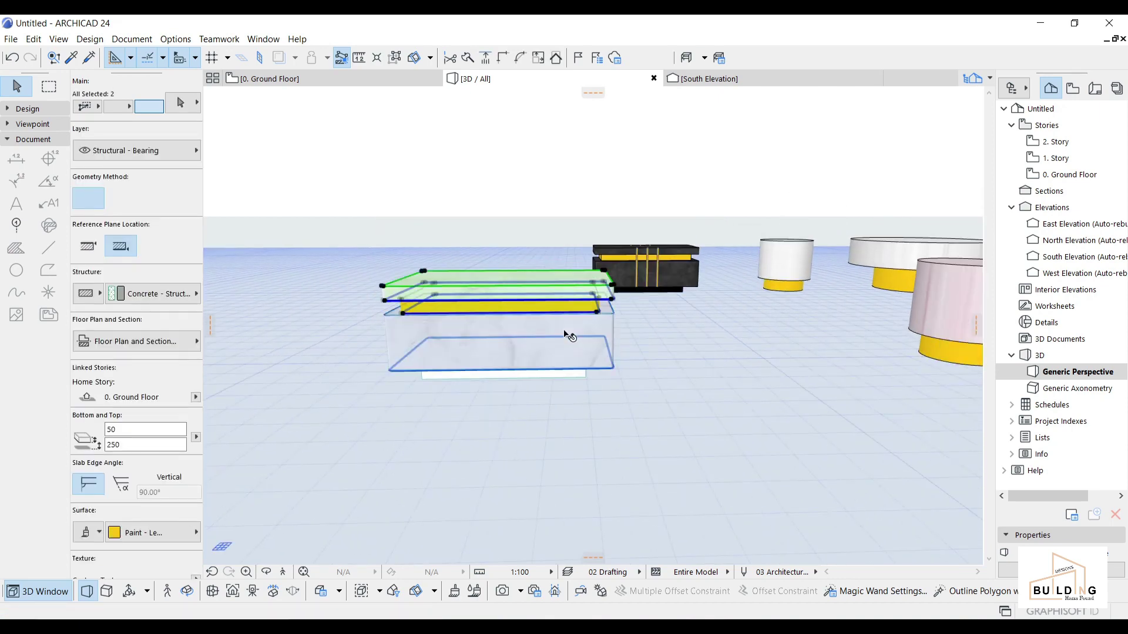
pyautogui.keyDown('shift'); pyautogui.click(565, 376); pyautogui.keyUp('shift')
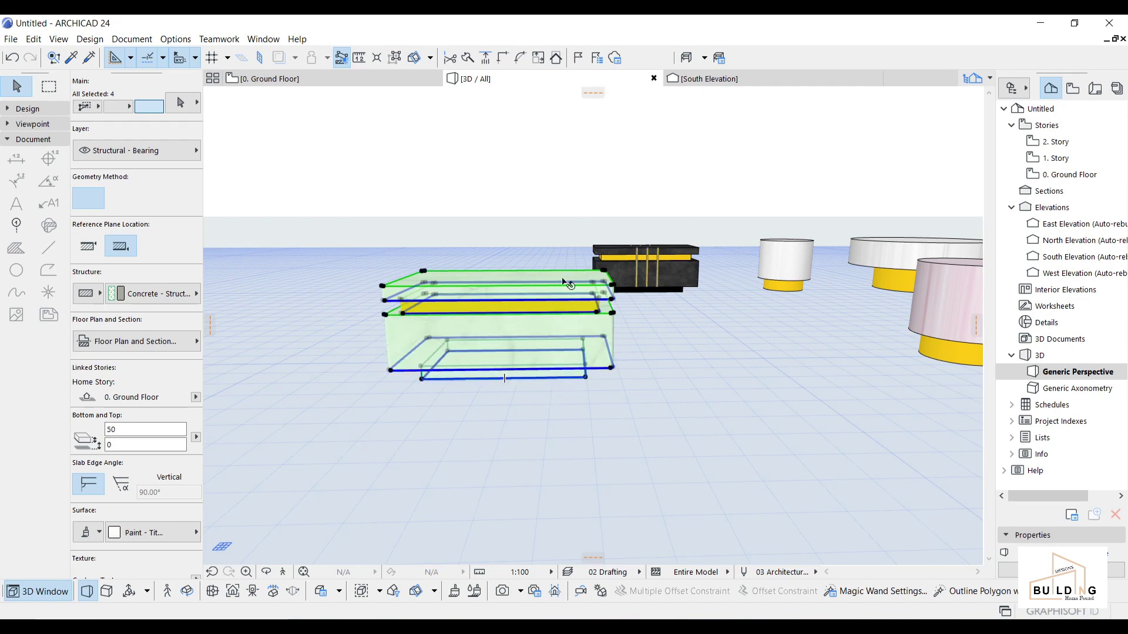
pyautogui.click(179, 102)
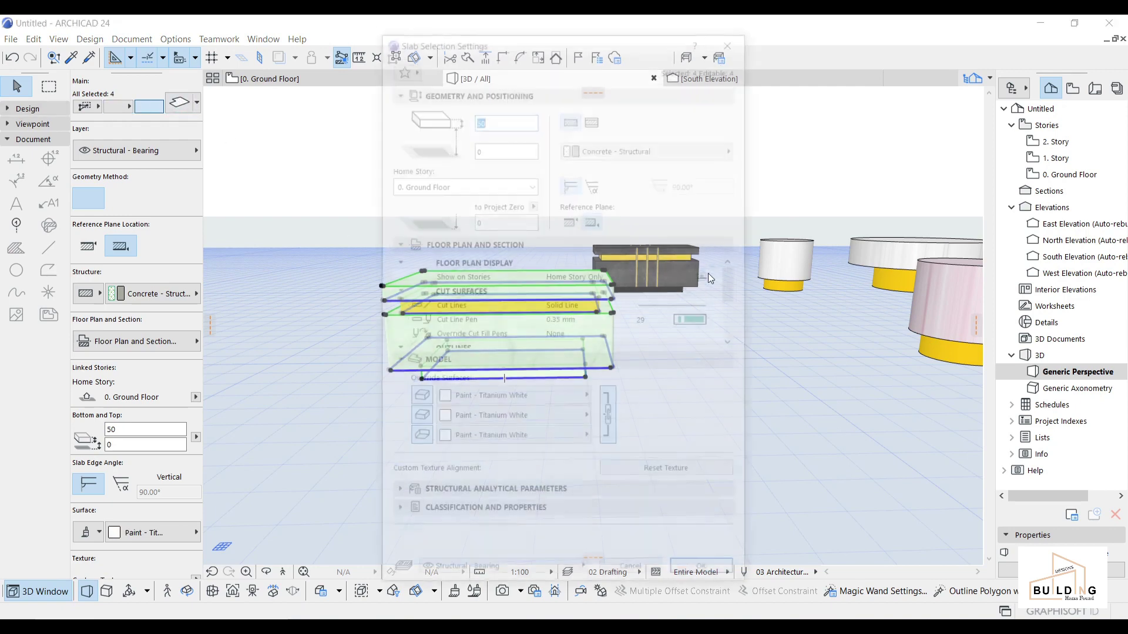
pyautogui.click(695, 318)
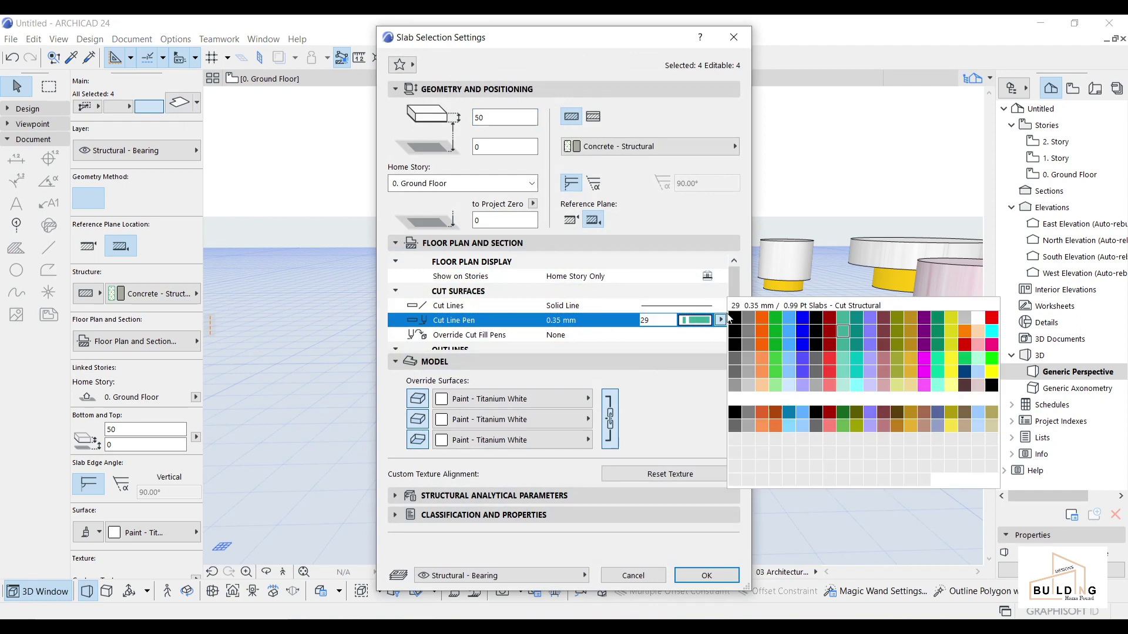
pyautogui.click(731, 326)
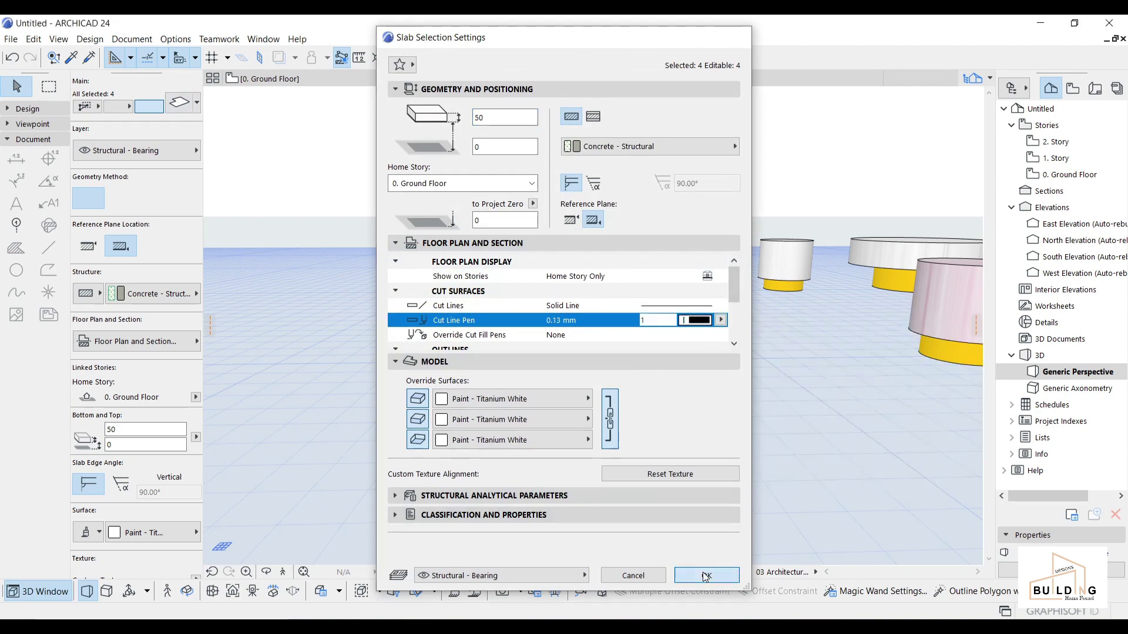
pyautogui.click(707, 575)
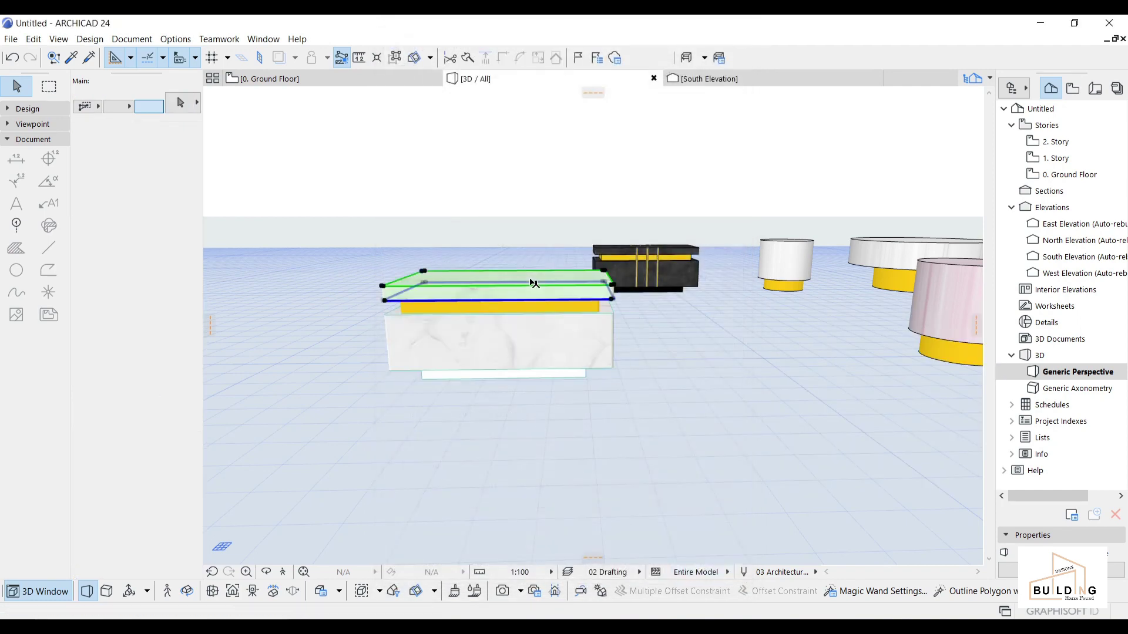
# Give the slabs pen 1 for uncut outlines and a new hidden-line pen.
pyautogui.click(524, 307)
pyautogui.keyDown('shift'); pyautogui.click(520, 330); pyautogui.keyUp('shift')
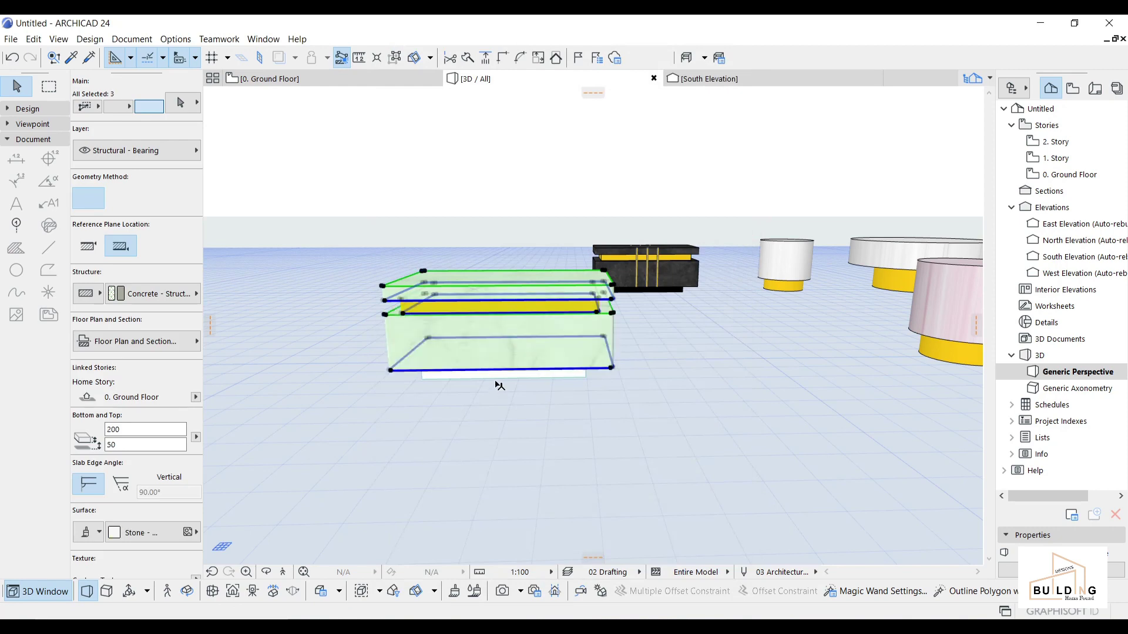
pyautogui.keyDown('shift'); pyautogui.click(496, 376); pyautogui.keyUp('shift')
pyautogui.hotkey('ctrl', 't')
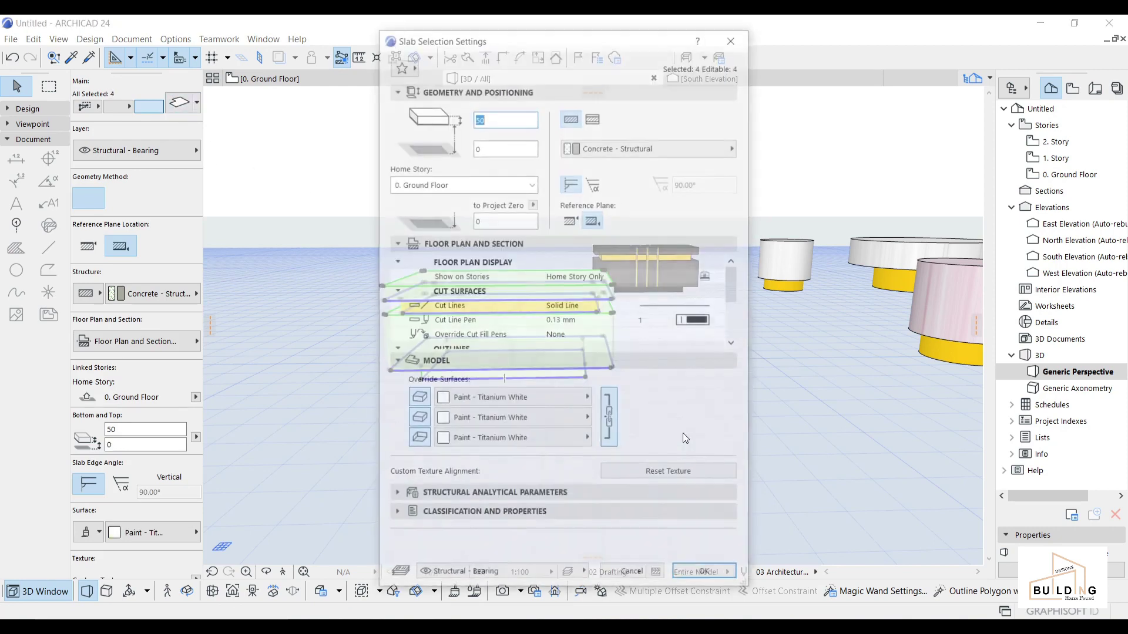
pyautogui.scroll(-4, 694, 306)
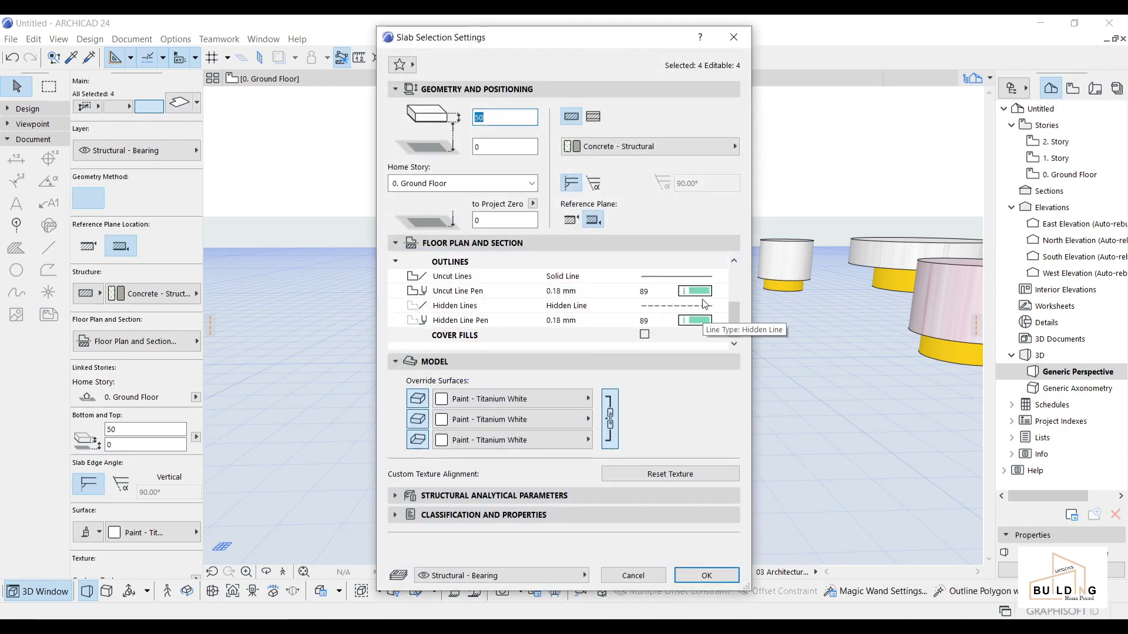
pyautogui.click(721, 290)
pyautogui.click(735, 289)
pyautogui.click(721, 319)
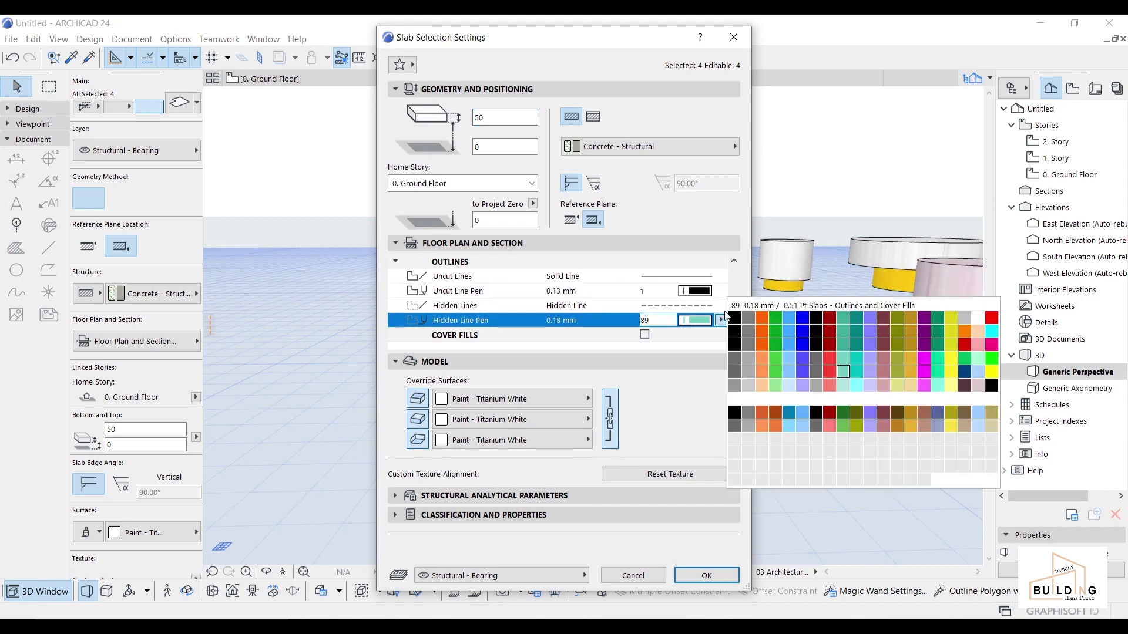
pyautogui.click(735, 318)
pyautogui.click(707, 575)
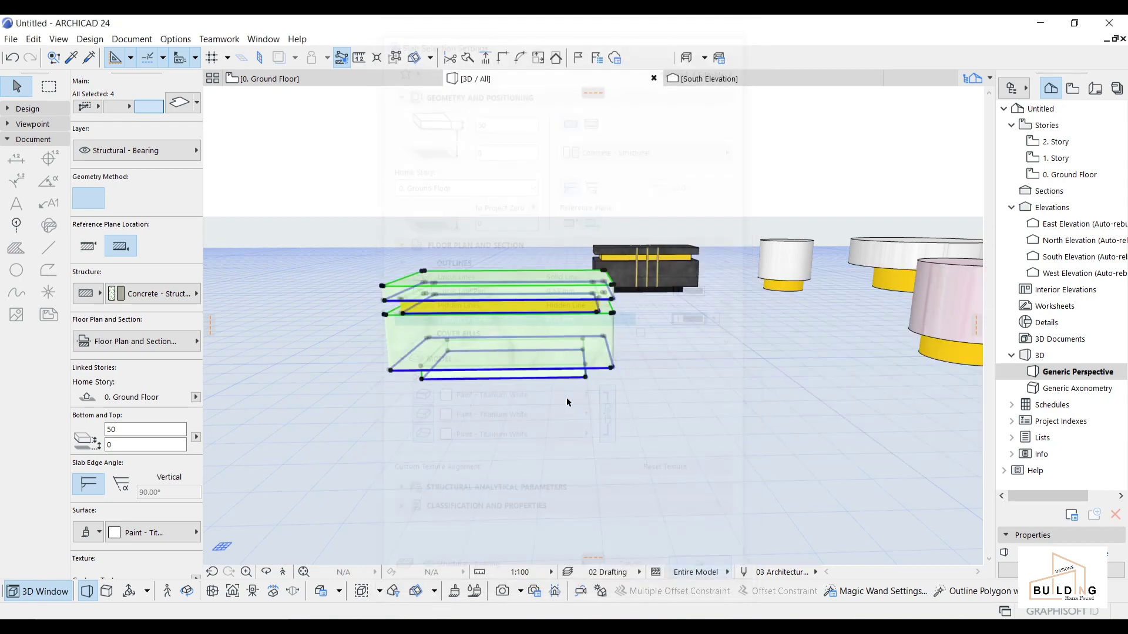
pyautogui.click(568, 393)
pyautogui.scroll(-3, 605, 393)
pyautogui.moveTo(605, 394)
pyautogui.keyDown('shift'); pyautogui.mouseDown(button='middle')
pyautogui.moveTo(607, 297)
pyautogui.moveTo(604, 415)
pyautogui.mouseUp(button='middle'); pyautogui.keyUp('shift')
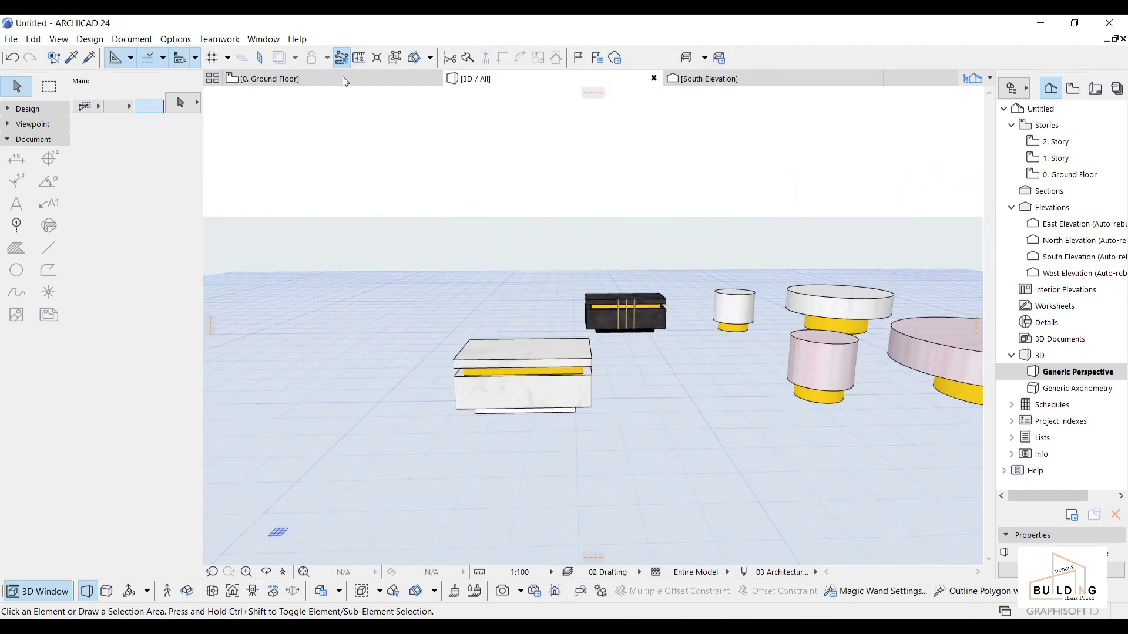
# Switch to the Ground Floor plan and pick the Wall tool from the design tools.
pyautogui.click(343, 82)
pyautogui.click(551, 435)
pyautogui.scroll(-3, 529, 303)
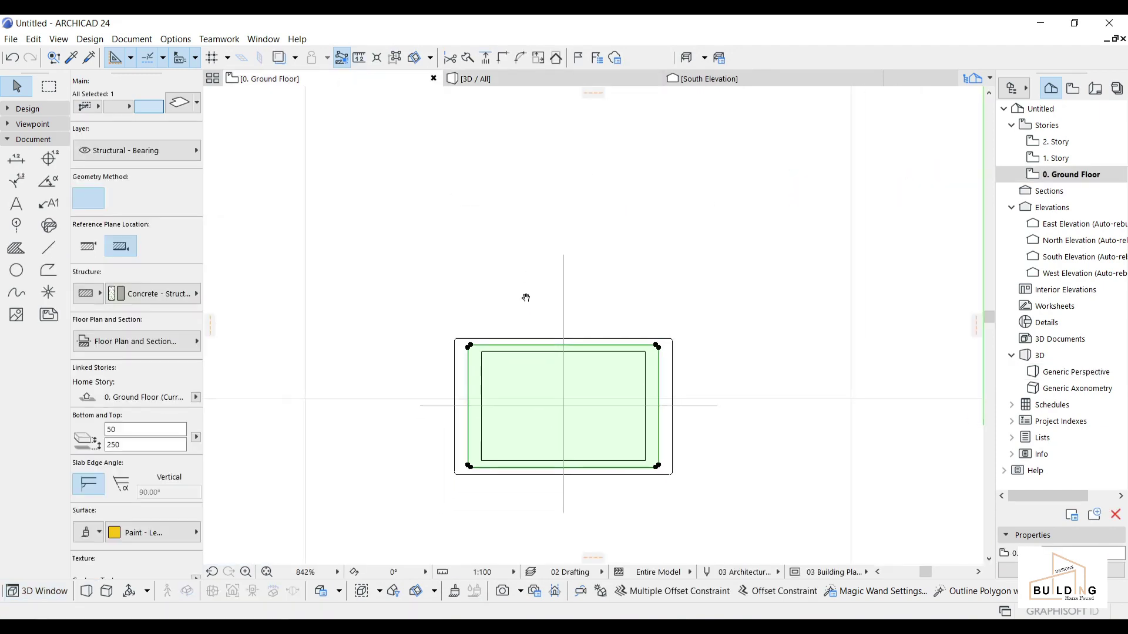
pyautogui.click(280, 310)
pyautogui.click(32, 140)
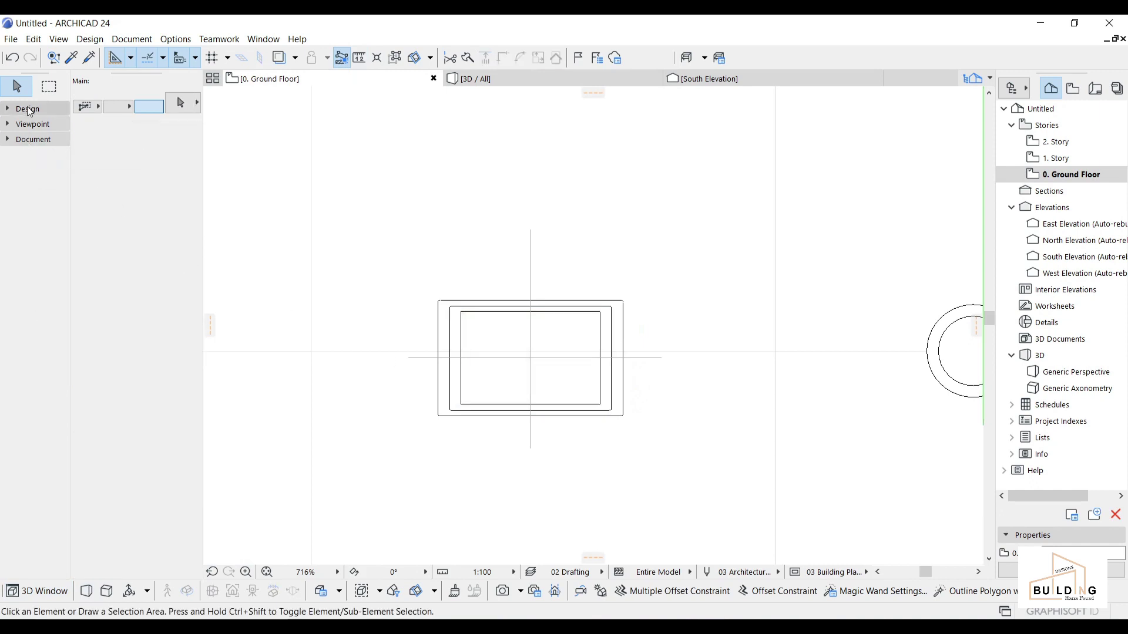
pyautogui.click(29, 109)
pyautogui.click(17, 128)
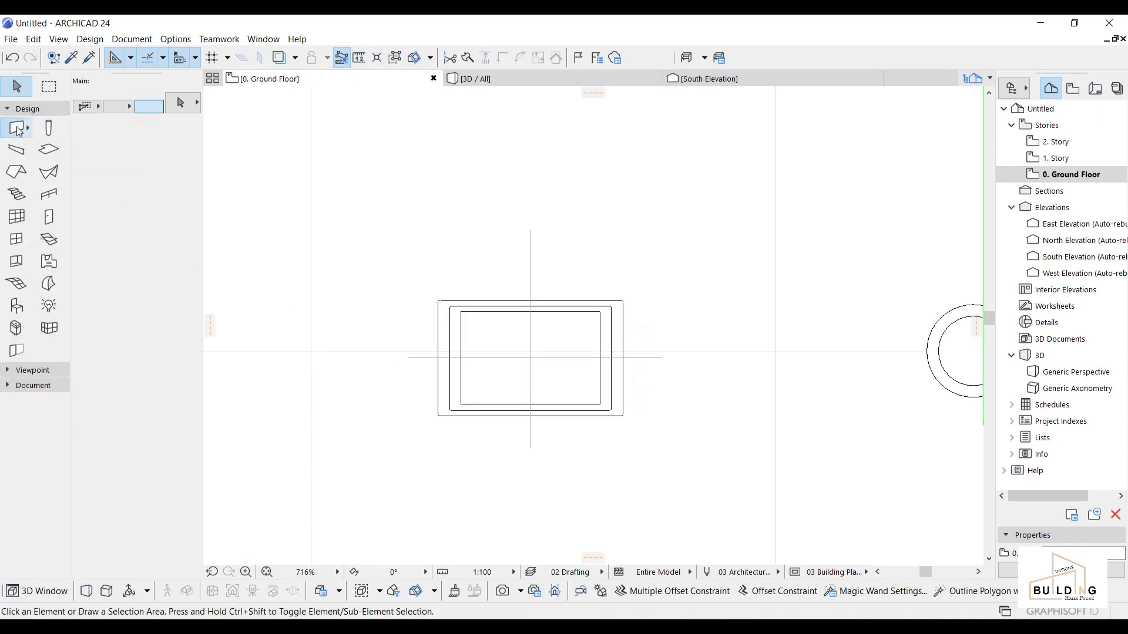
pyautogui.scroll(2, 522, 456)
pyautogui.scroll(1, 486, 395)
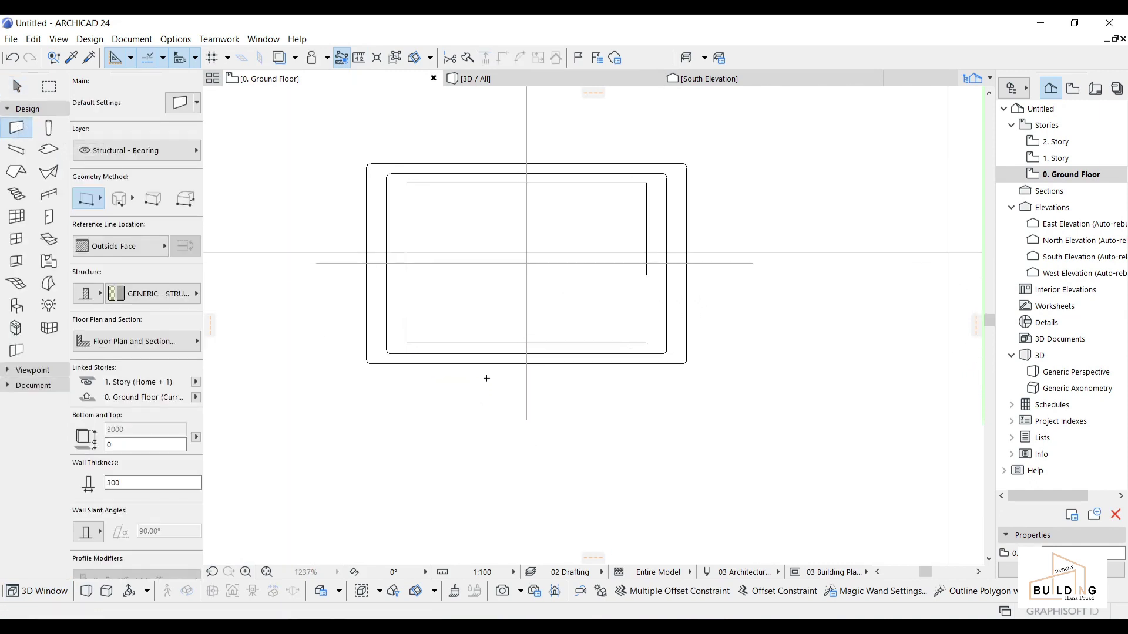
# Draw a short wall below the table, move it onto the slab's outer edge, 10 thick.
pyautogui.click(487, 379)
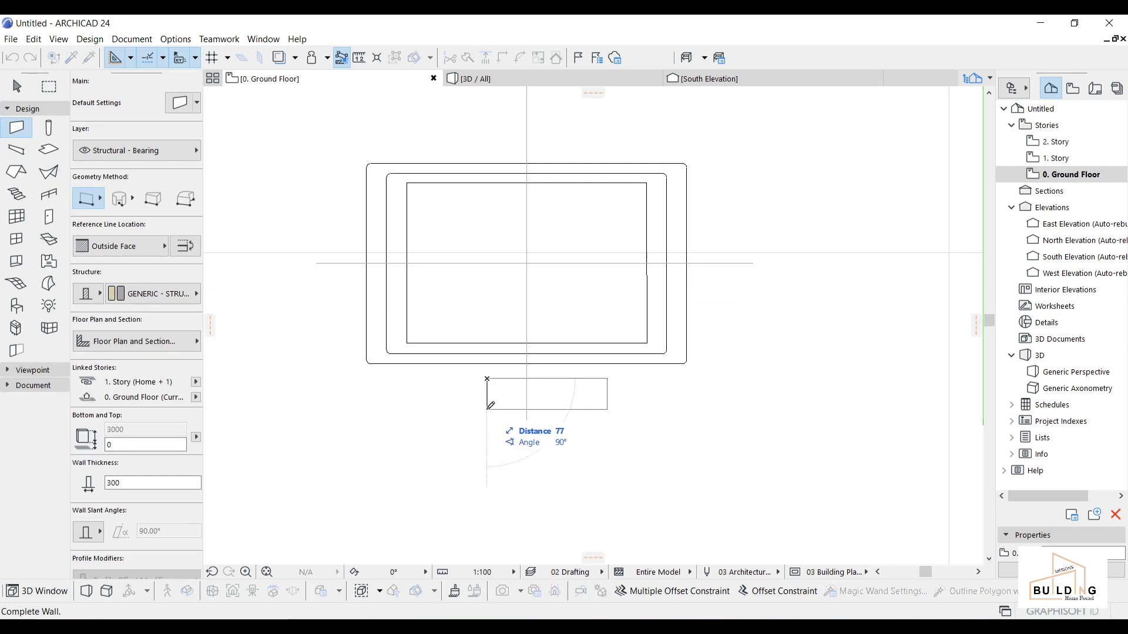
pyautogui.write('10')
pyautogui.press('Return')
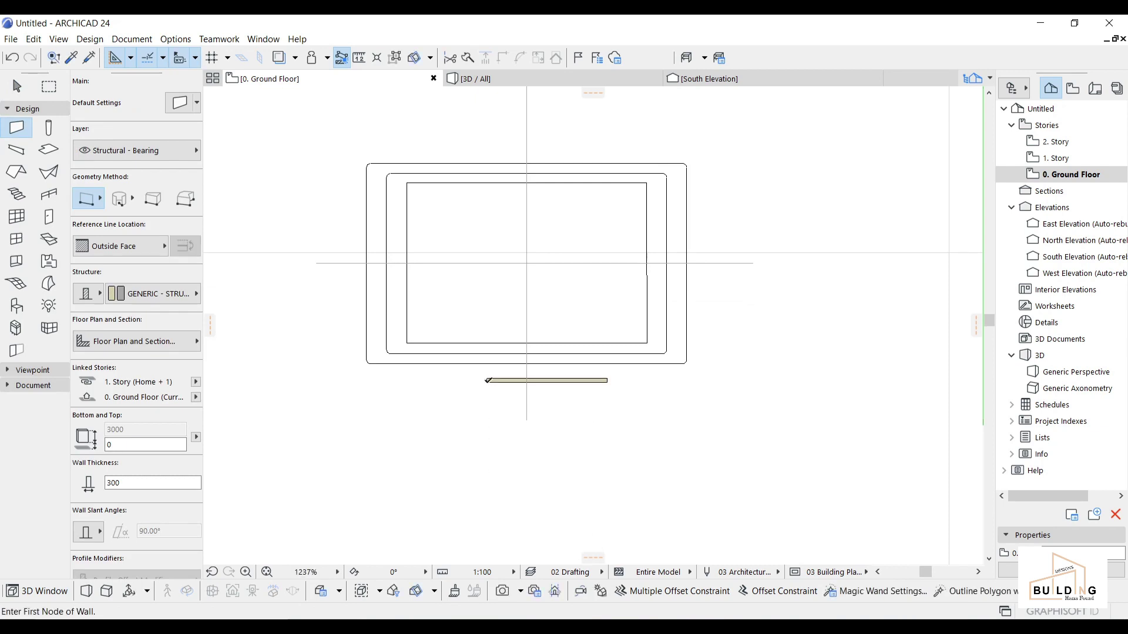
pyautogui.scroll(3, 490, 381)
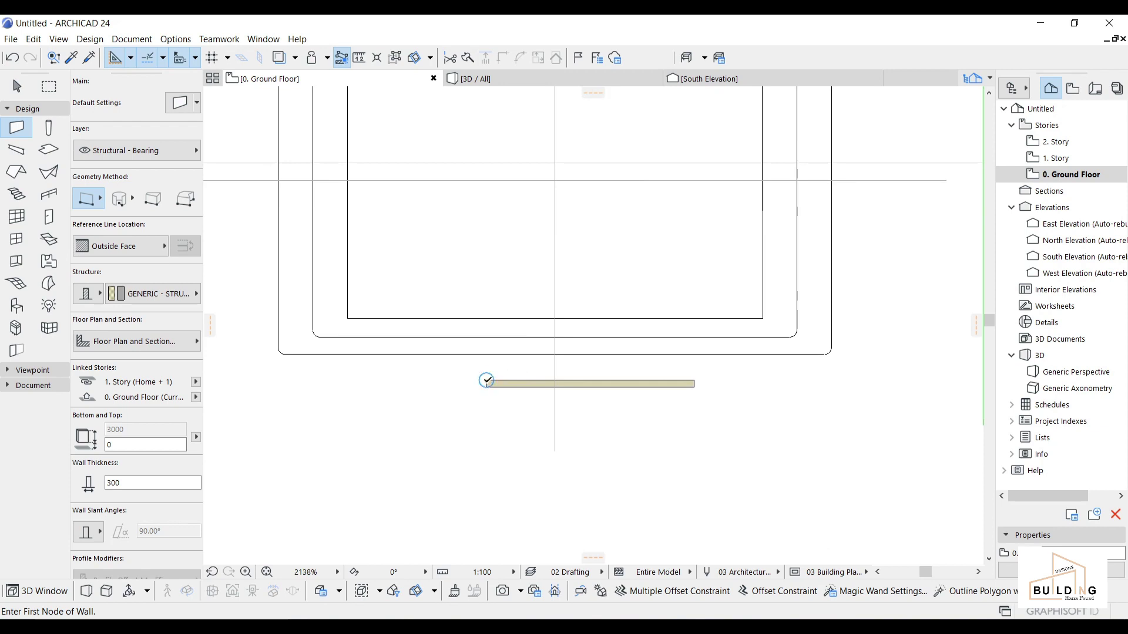
pyautogui.click(486, 380)
pyautogui.press('Escape')
pyautogui.press('Escape')
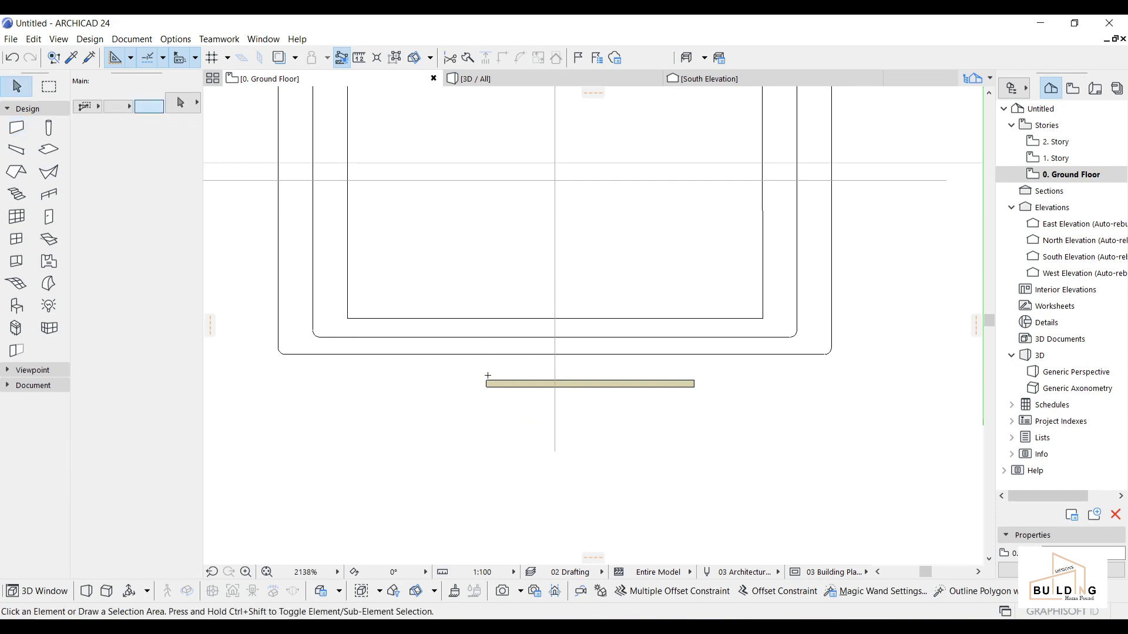
pyautogui.click(491, 385)
pyautogui.hotkey('ctrl', 'd')
pyautogui.click(486, 381)
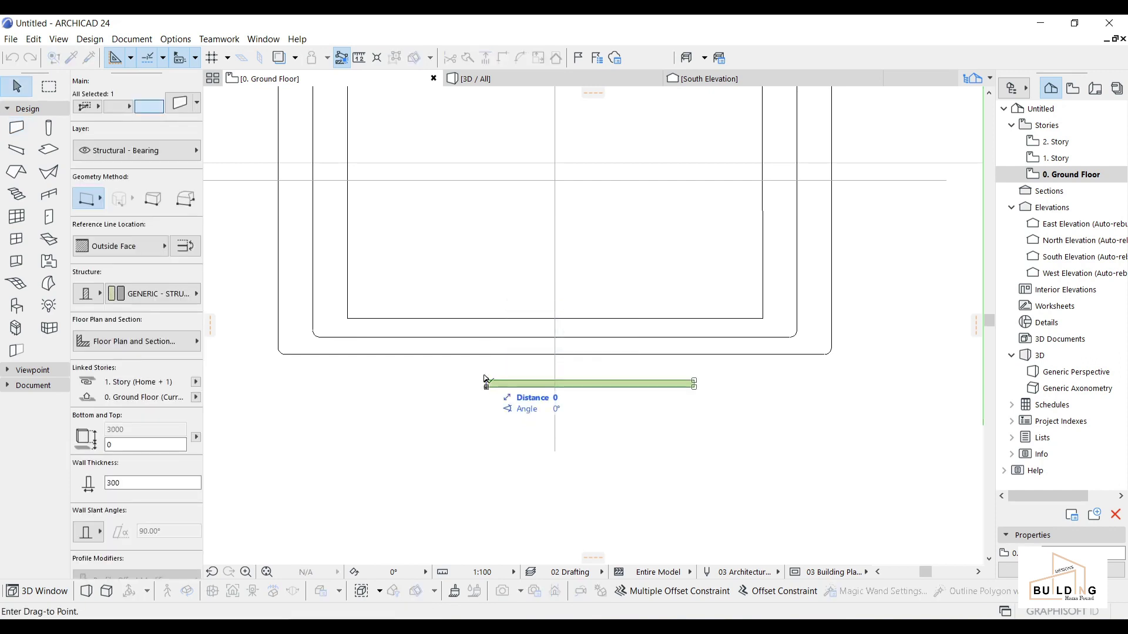
pyautogui.click(487, 357)
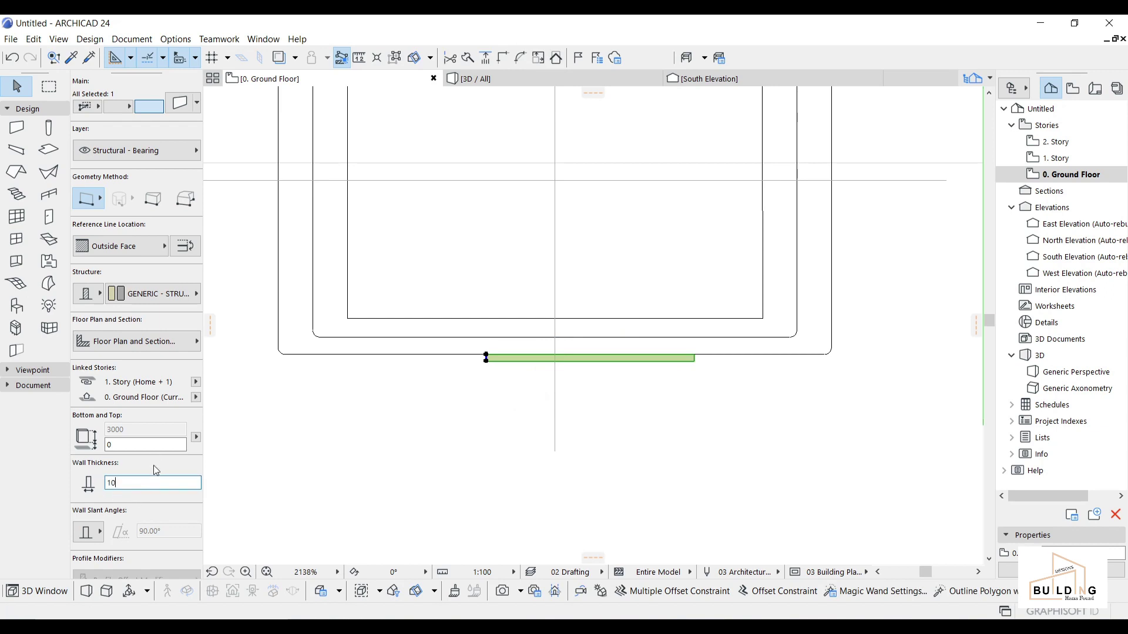
pyautogui.press('Return')
# Move the wall onto the centre grid line.
pyautogui.hotkey('ctrl', 'd')
pyautogui.scroll(3, 511, 355)
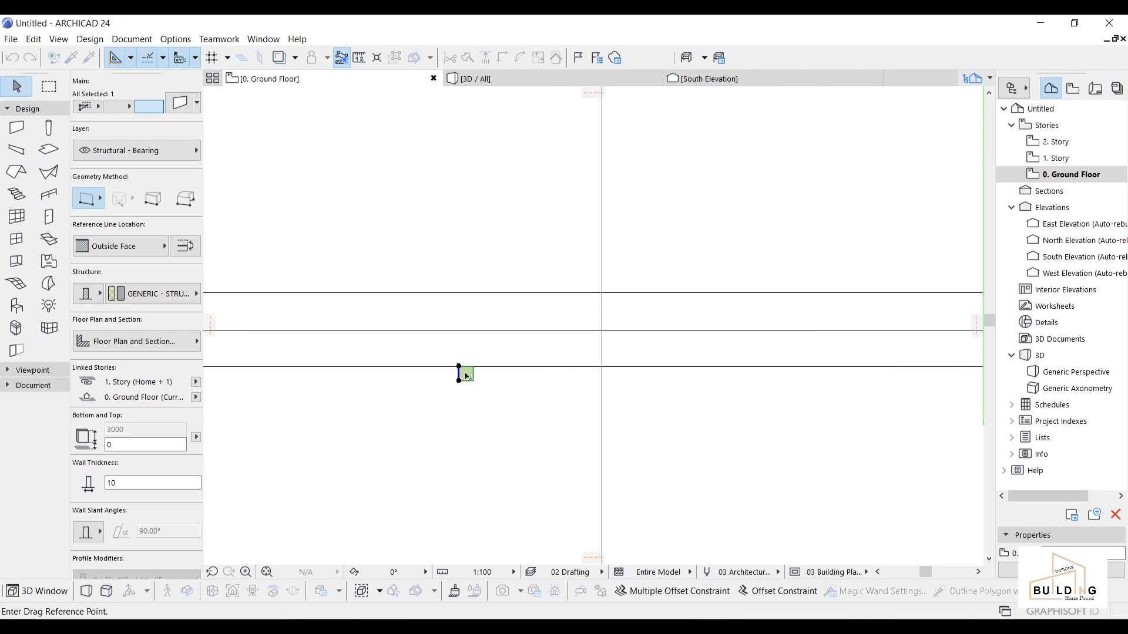
pyautogui.click(465, 369)
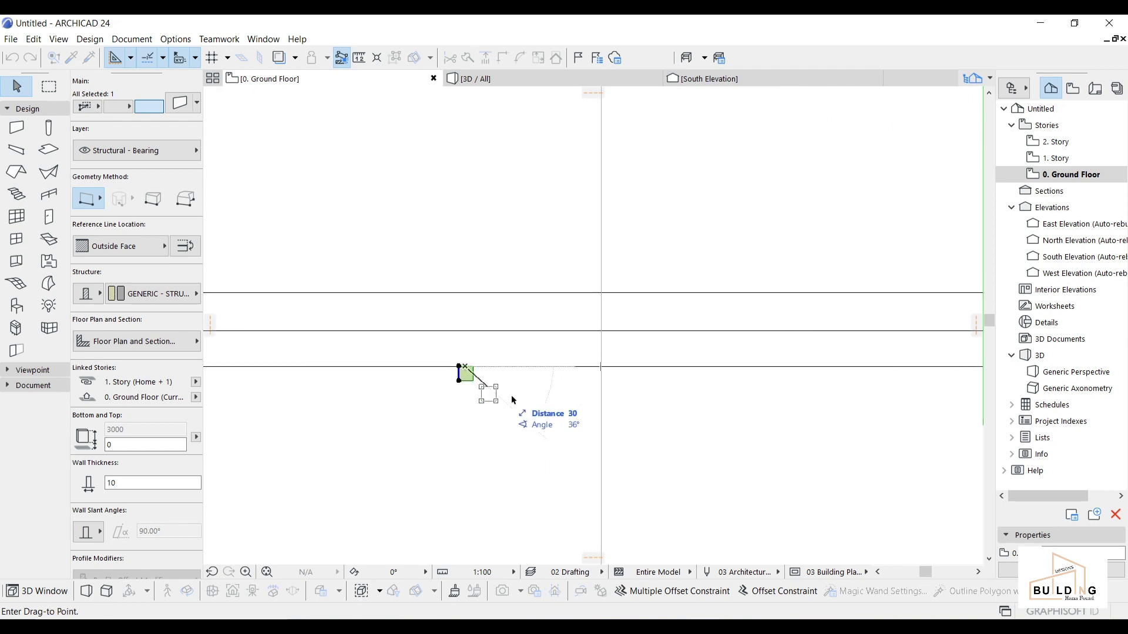
pyautogui.click(601, 368)
pyautogui.moveTo(618, 398); pyautogui.dragTo(582, 395, button='middle')
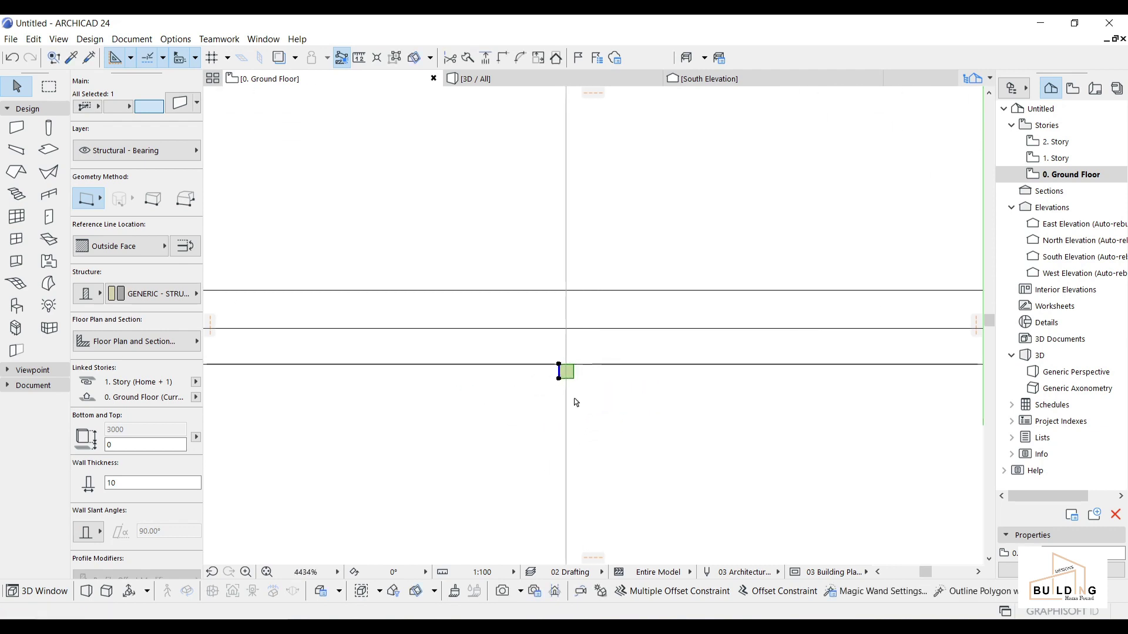
# Copy the wall 70 to the right and 70 to the left, then view in 3D.
pyautogui.hotkey('ctrl', 'shift', 'd')
pyautogui.click(559, 364)
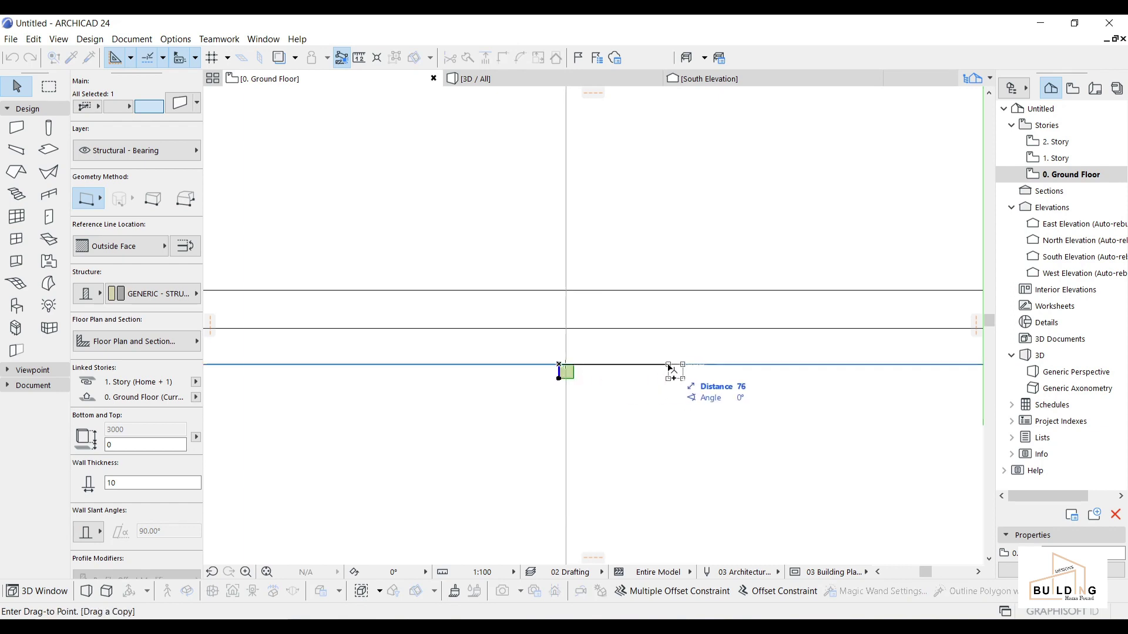
pyautogui.write('7')
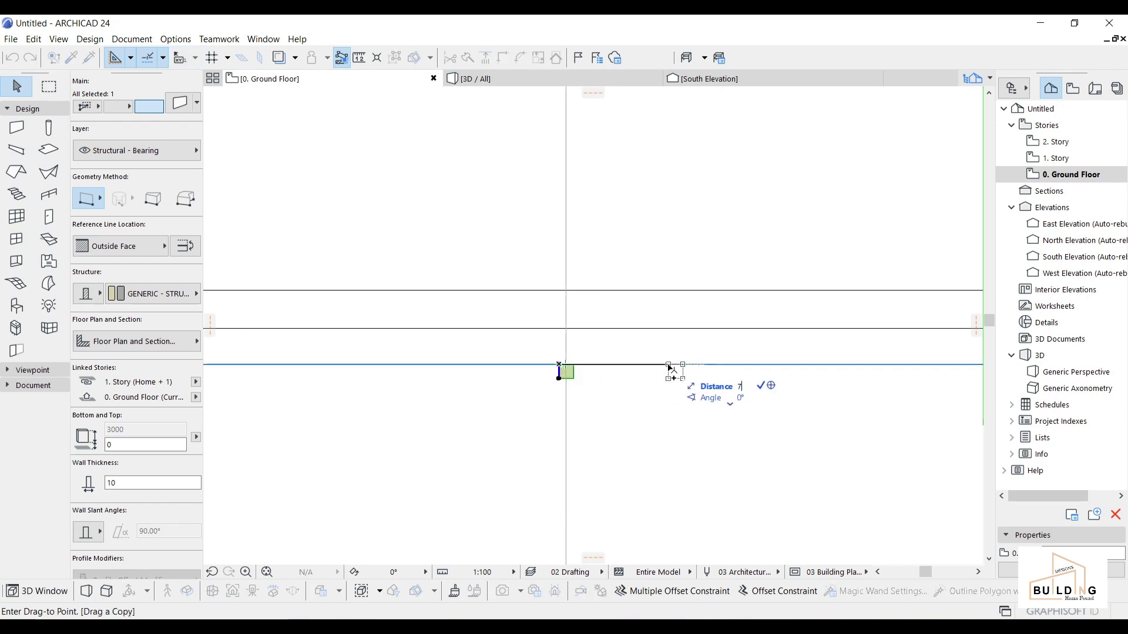
pyautogui.press('Return')
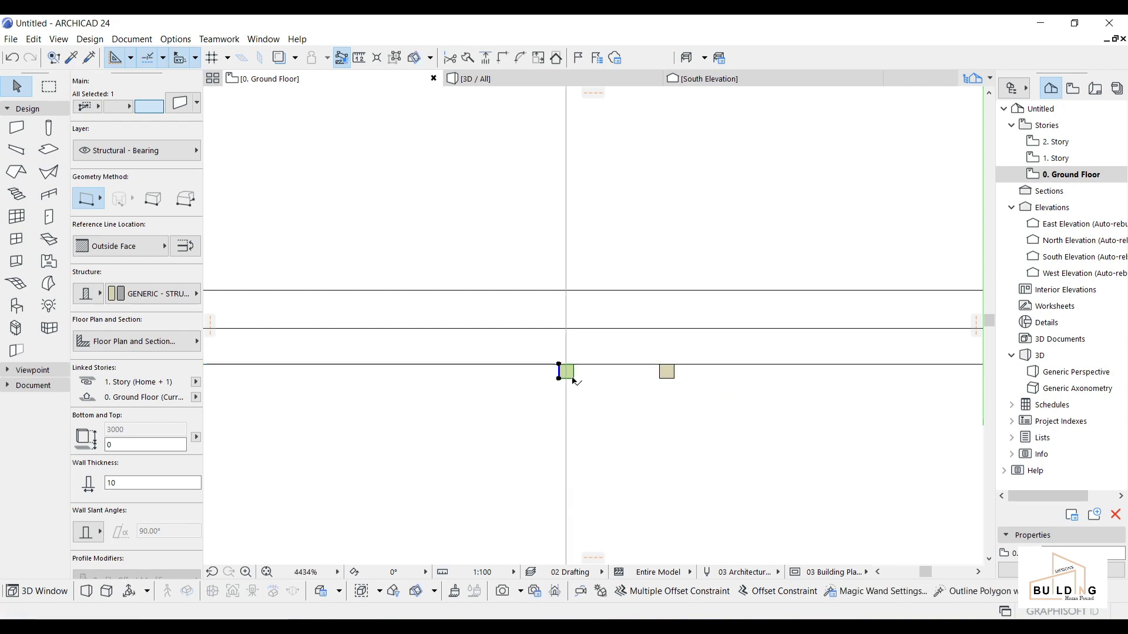
pyautogui.hotkey('ctrl', 'shift', 'd')
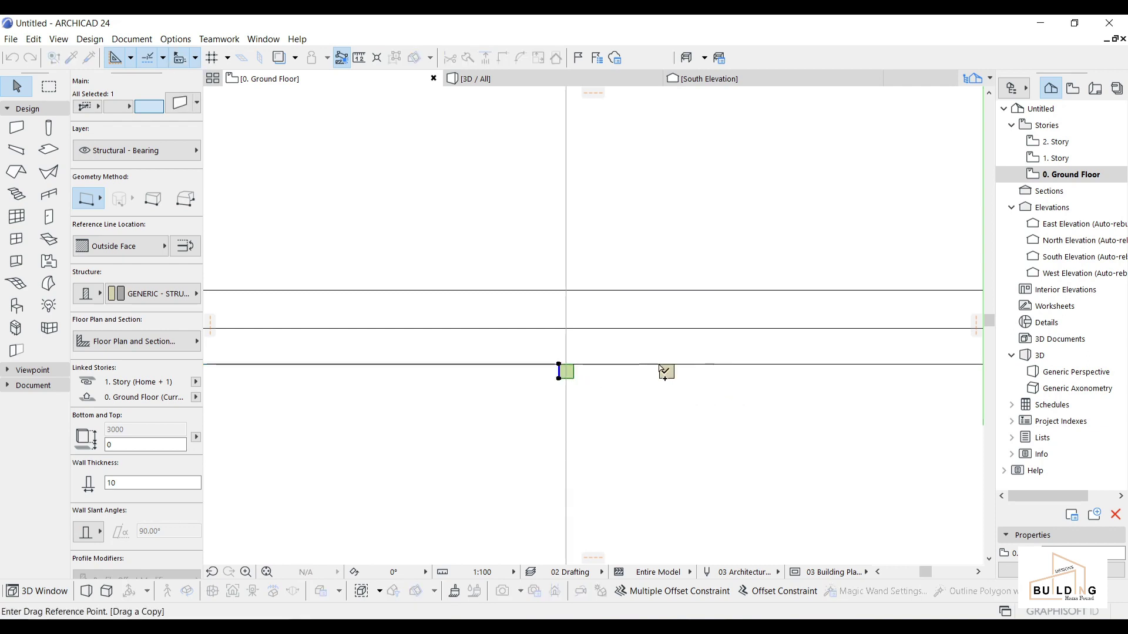
pyautogui.click(660, 368)
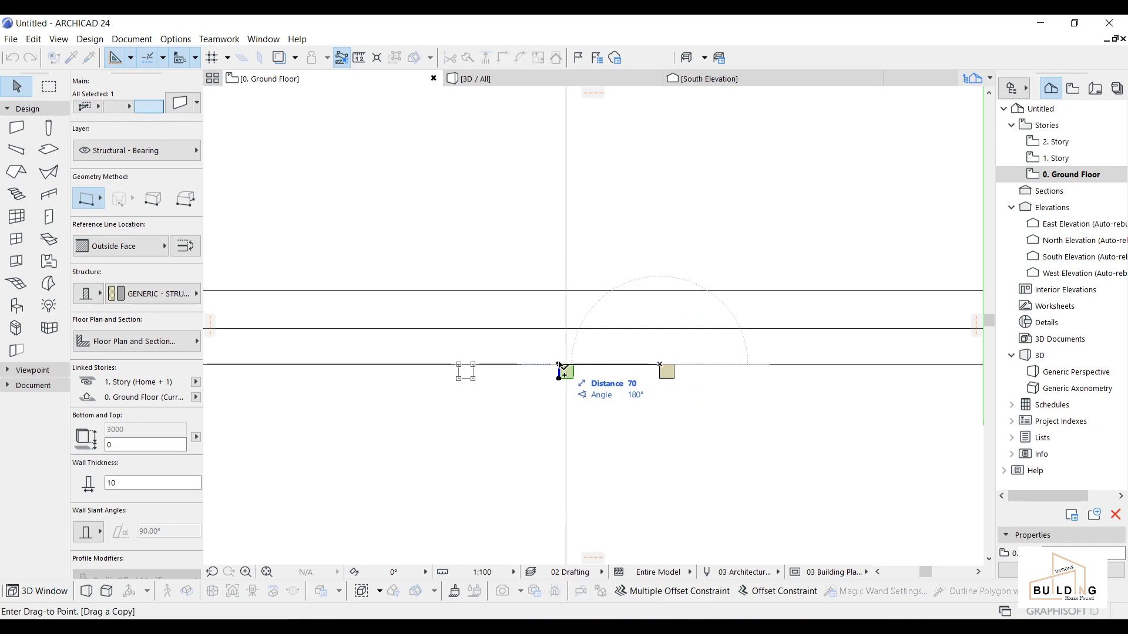
pyautogui.click(563, 369)
pyautogui.press('F3')
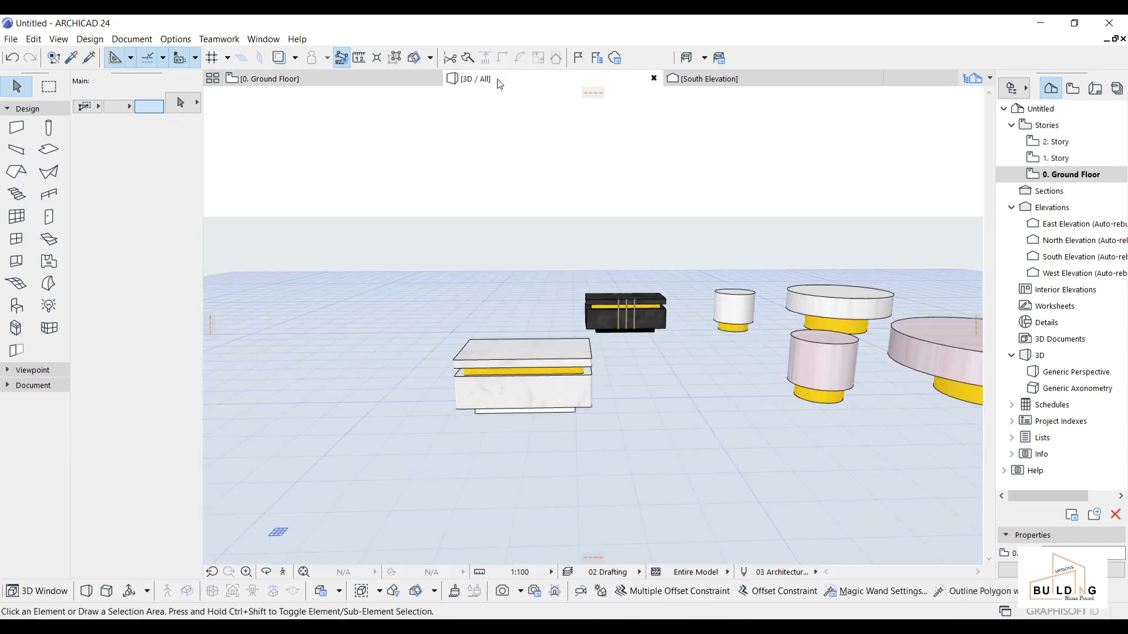
# Select the three thin bars standing on the slab table.
pyautogui.moveTo(526, 390)
pyautogui.mouseDown(button='middle')
pyautogui.moveTo(541, 360)
pyautogui.moveTo(545, 393)
pyautogui.mouseUp(button='middle')
pyautogui.click(556, 310)
pyautogui.keyDown('shift'); pyautogui.click(539, 294); pyautogui.keyUp('shift')
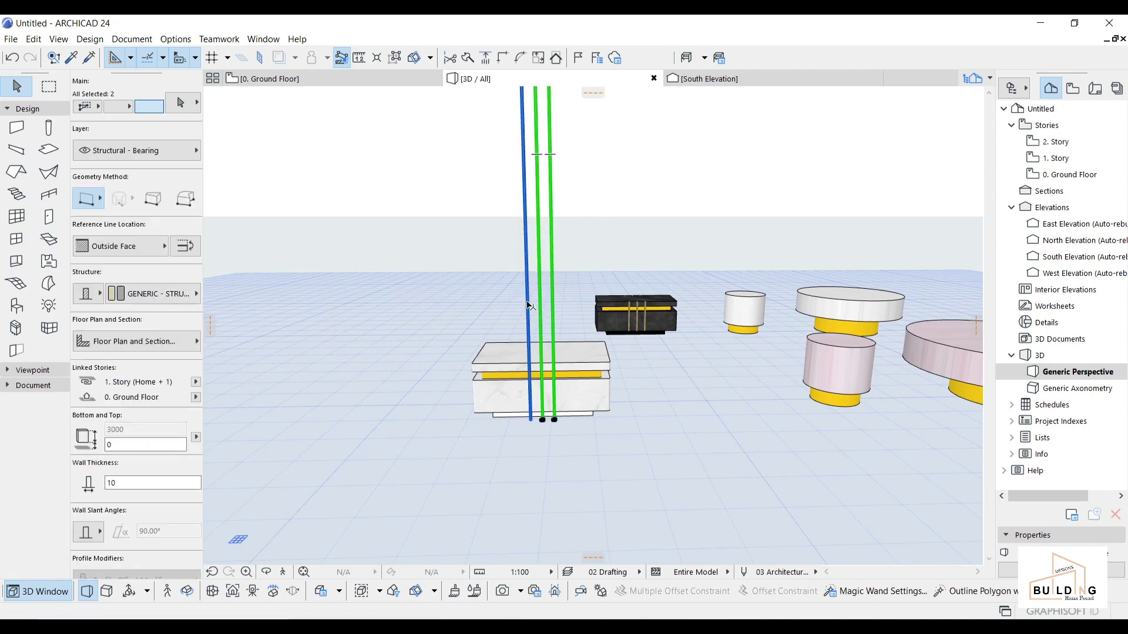
pyautogui.keyDown('shift'); pyautogui.click(527, 294); pyautogui.keyUp('shift')
pyautogui.scroll(-5, 96, 526)
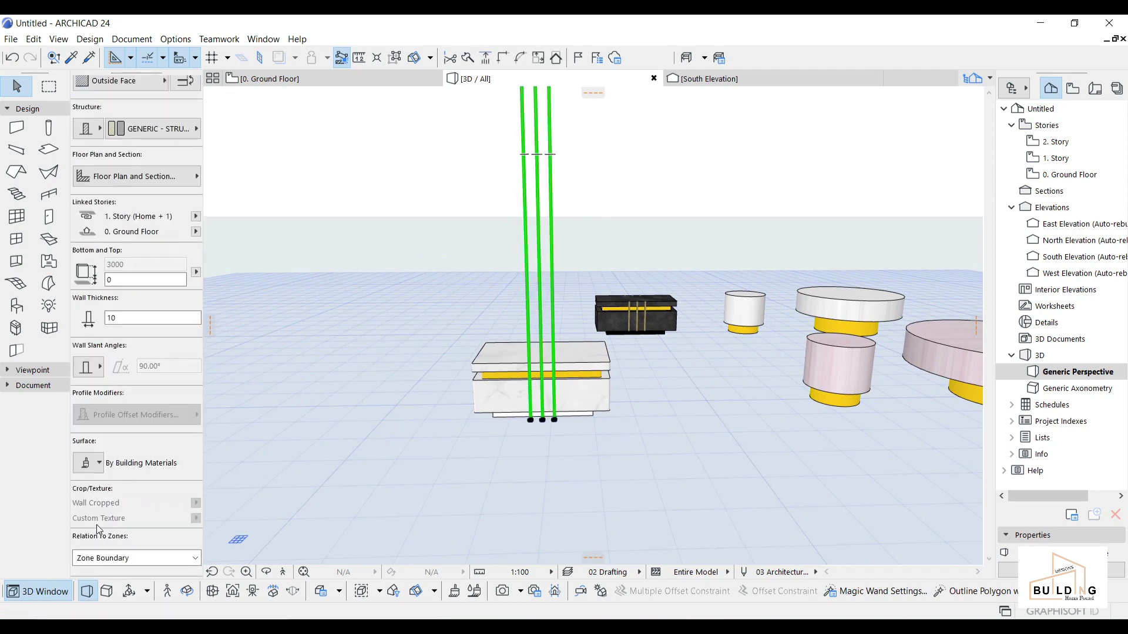
# Override all the bars' surfaces with Paint - Lead Oxide Yellow, chained to every face.
pyautogui.click(96, 464)
pyautogui.click(88, 499)
pyautogui.click(88, 520)
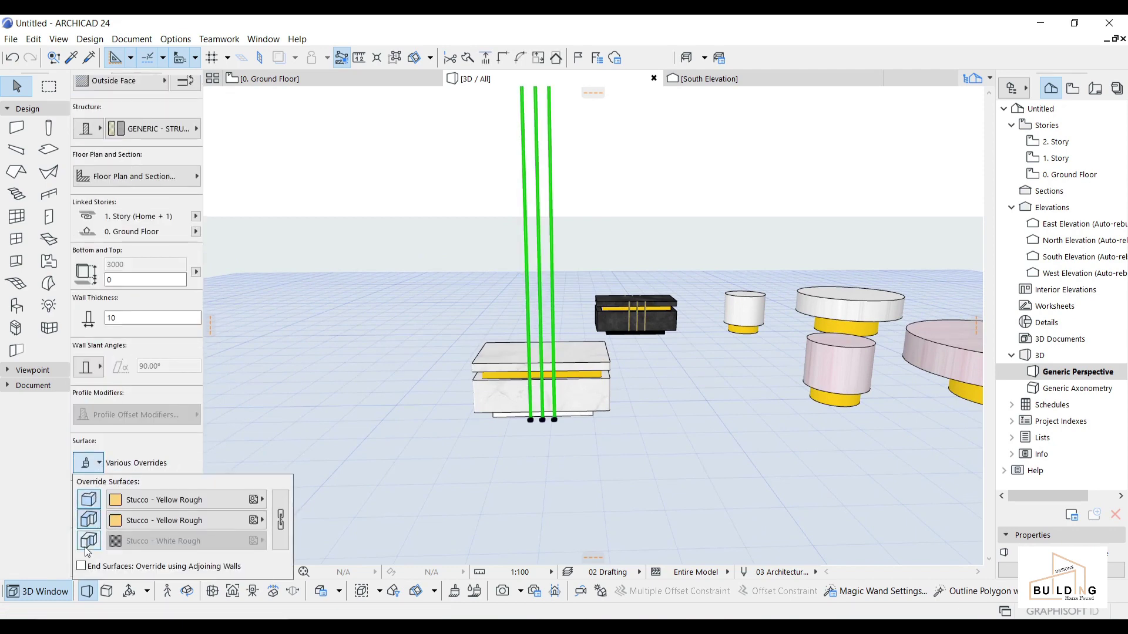
pyautogui.click(88, 541)
pyautogui.click(202, 500)
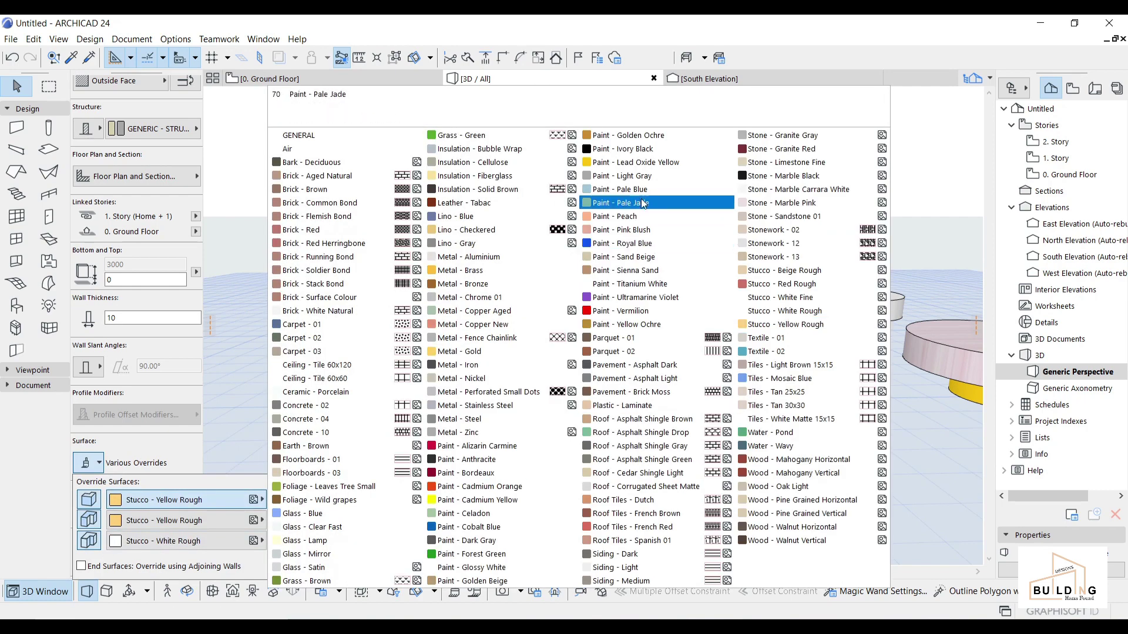
pyautogui.click(628, 162)
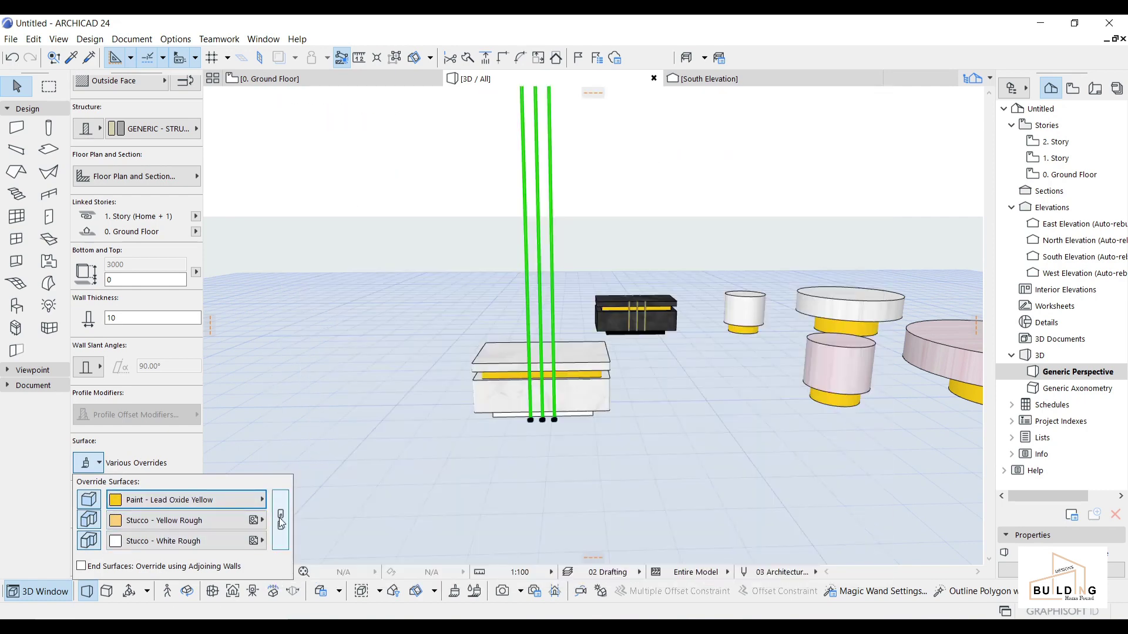
pyautogui.click(280, 519)
pyautogui.scroll(1, 552, 399)
pyautogui.scroll(3, 565, 407)
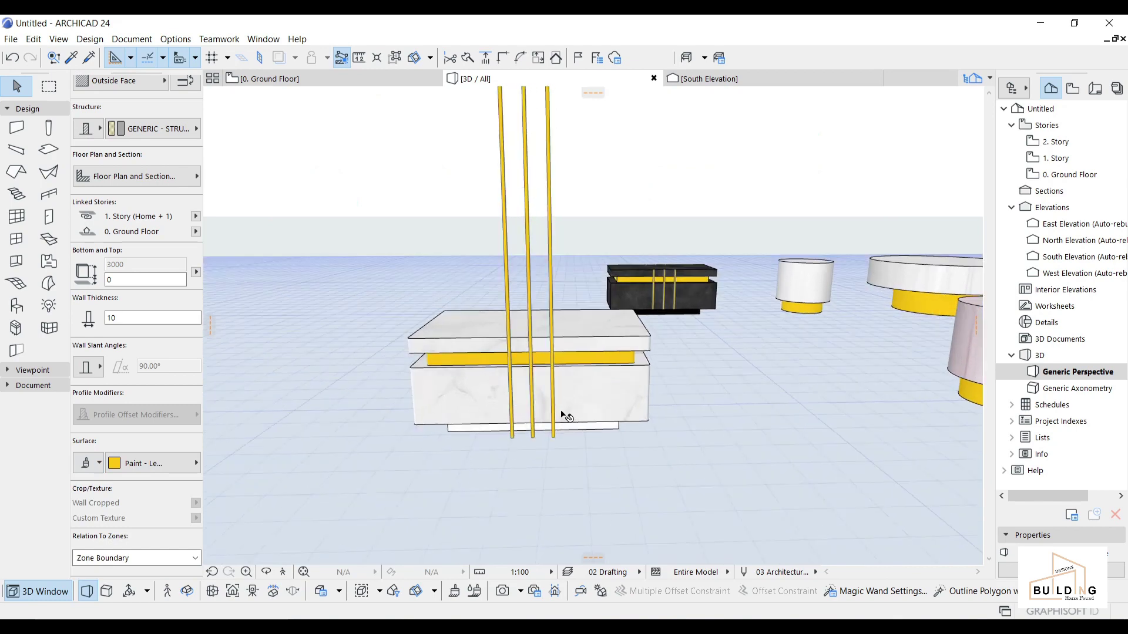
pyautogui.scroll(-2, 555, 420)
# Raise the bars' bottom elevation to 51, just above the floor.
pyautogui.scroll(4, 570, 382)
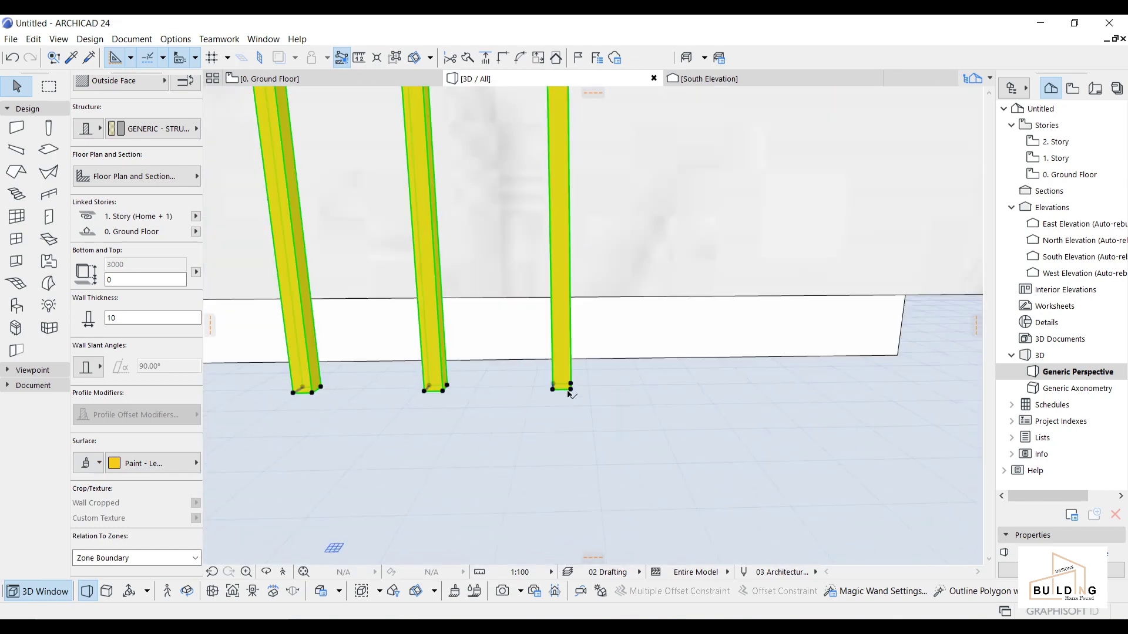
pyautogui.click(570, 389)
pyautogui.click(639, 474)
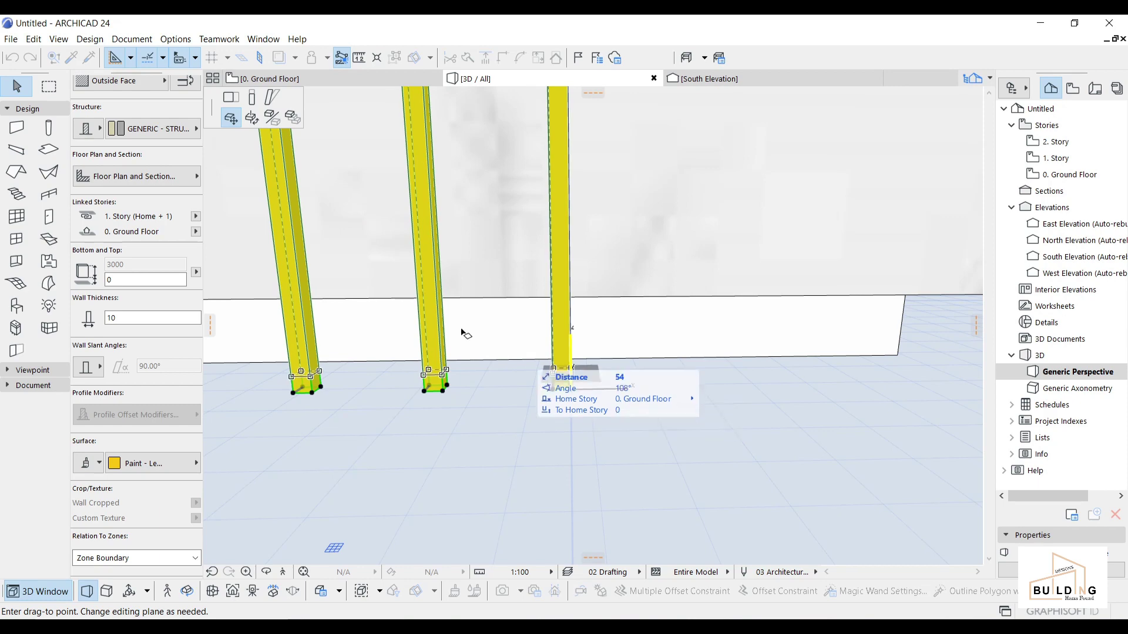
pyautogui.click(251, 98)
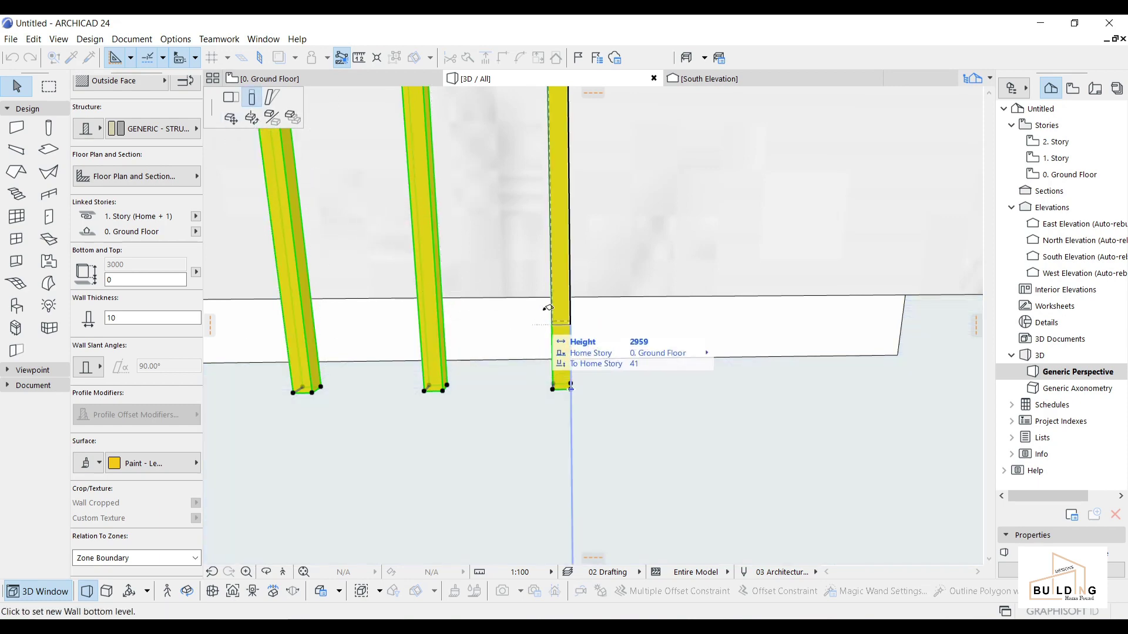
pyautogui.click(579, 295)
pyautogui.scroll(-2, 611, 238)
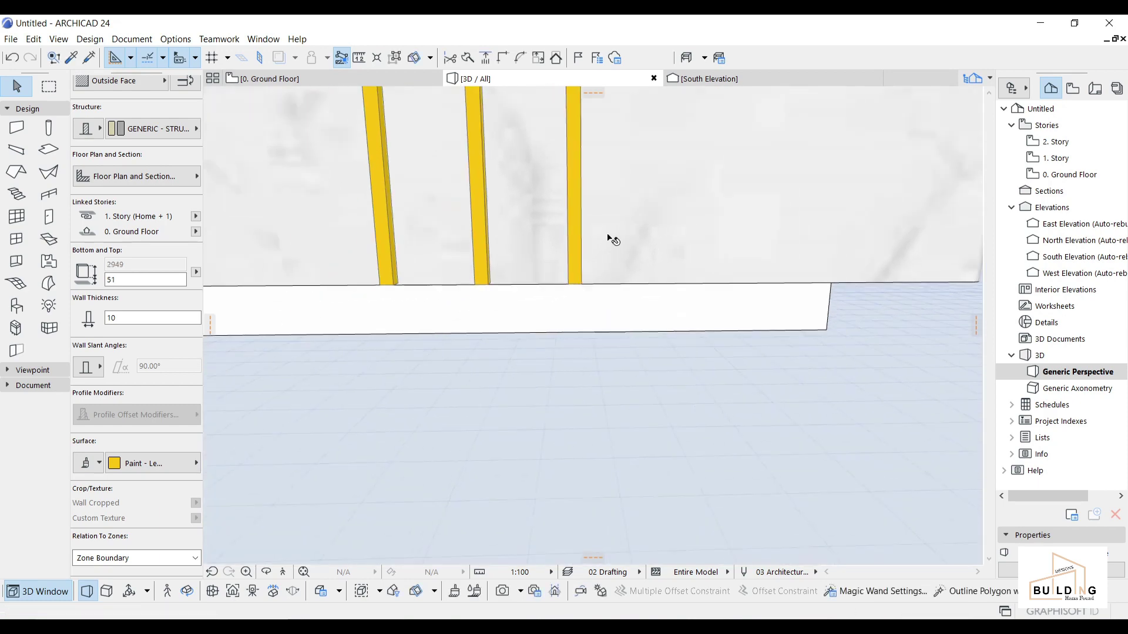
pyautogui.scroll(-6, 611, 238)
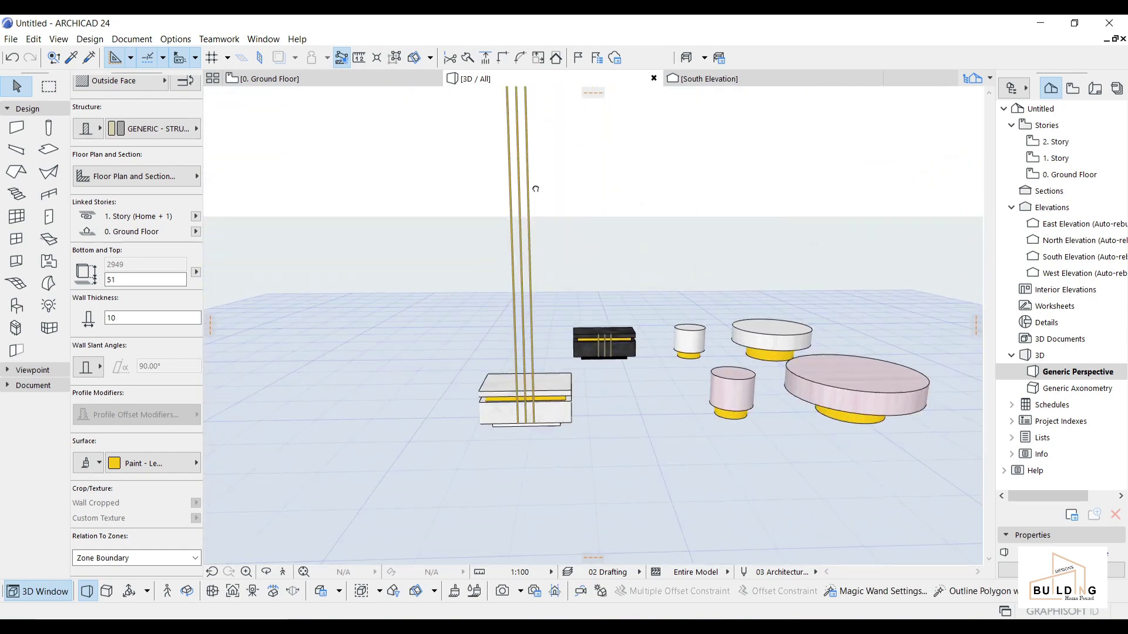
# Bring the three bars' top down to the tabletop edge.
pyautogui.moveTo(536, 188); pyautogui.dragTo(537, 245, button='middle')
pyautogui.click(537, 246)
pyautogui.click(533, 215)
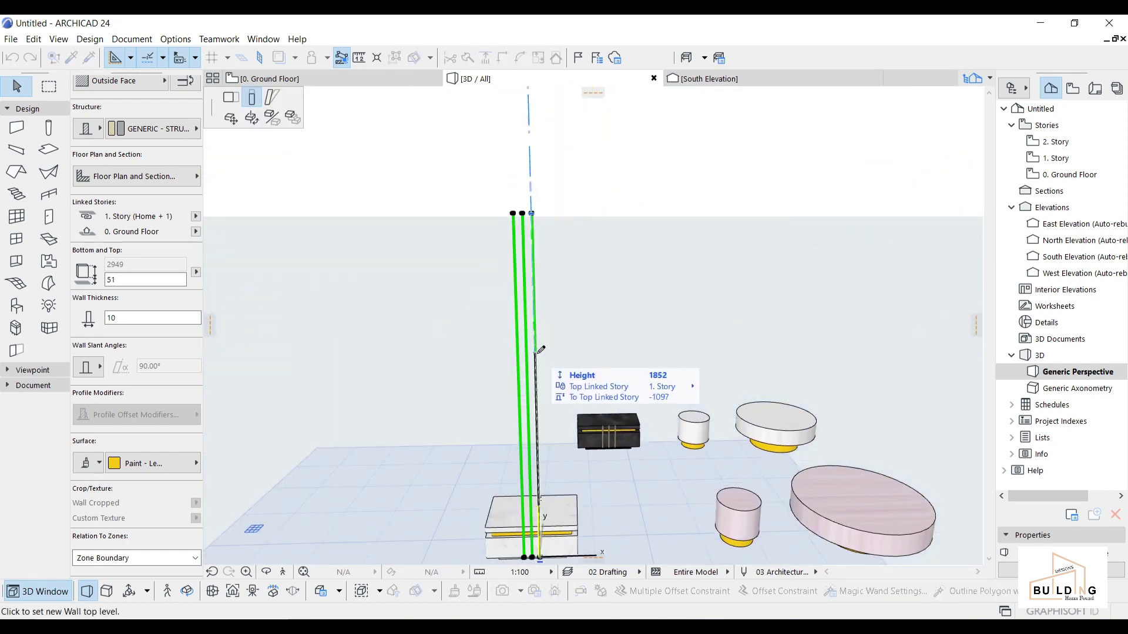
pyautogui.keyDown('shift'); pyautogui.moveTo(536, 353); pyautogui.dragTo(559, 147, button='middle'); pyautogui.keyUp('shift')
pyautogui.scroll(5, 579, 204)
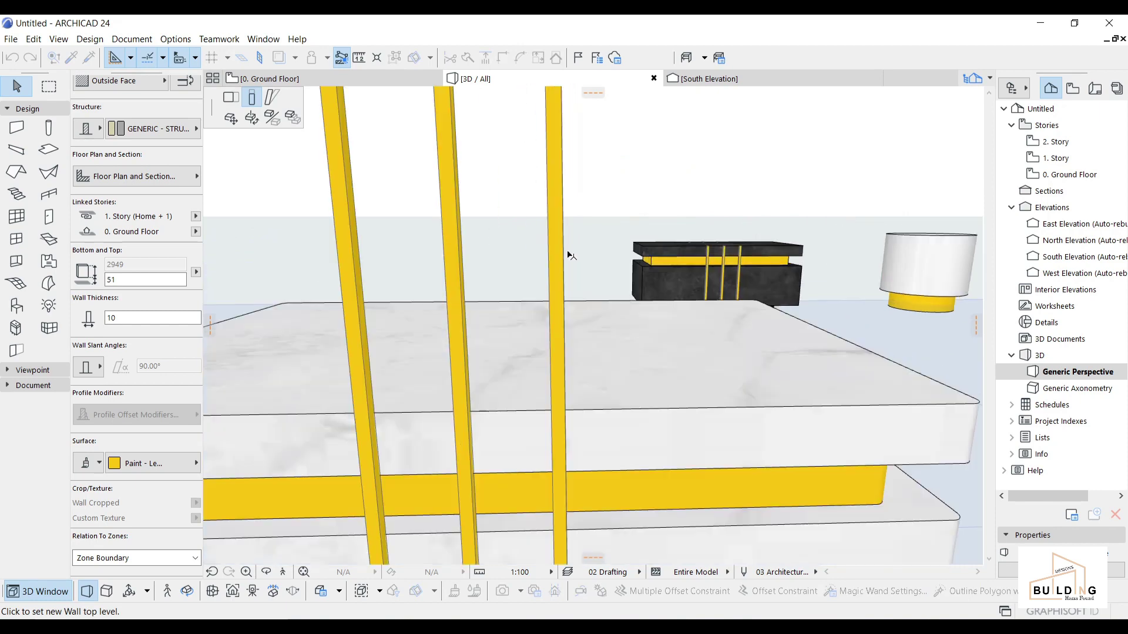
pyautogui.click(567, 410)
pyautogui.scroll(-1, 548, 423)
pyautogui.moveTo(552, 427); pyautogui.dragTo(550, 361, button='middle')
pyautogui.scroll(1, 556, 352)
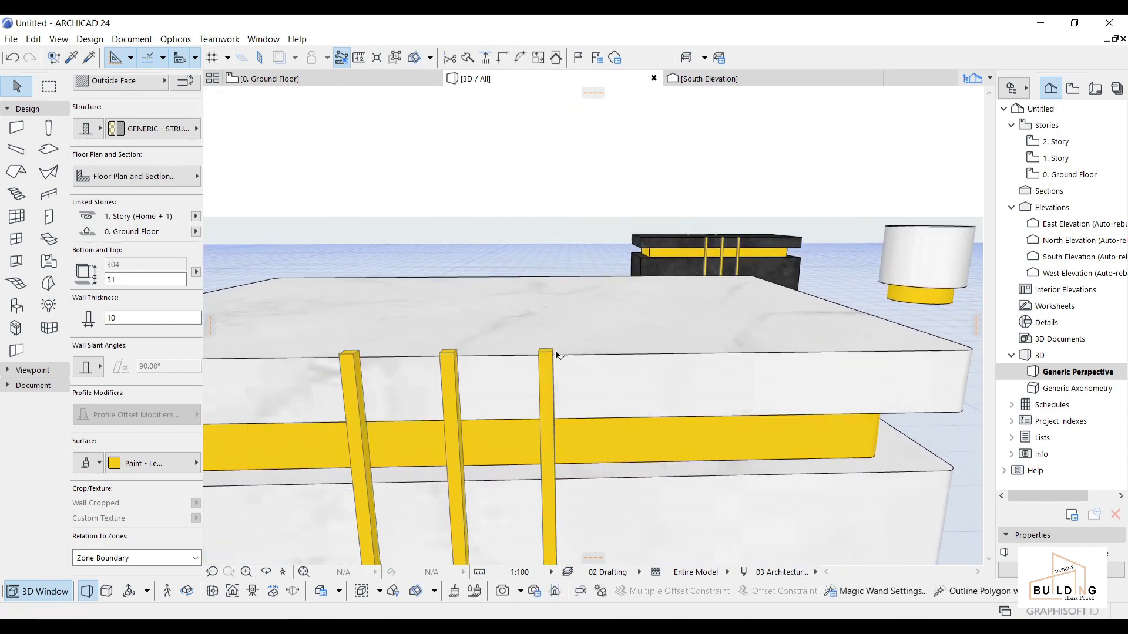
# Lower the yellow bars' height to 300, then deselect them.
pyautogui.hotkey('ctrl', 'a')
pyautogui.click(553, 352)
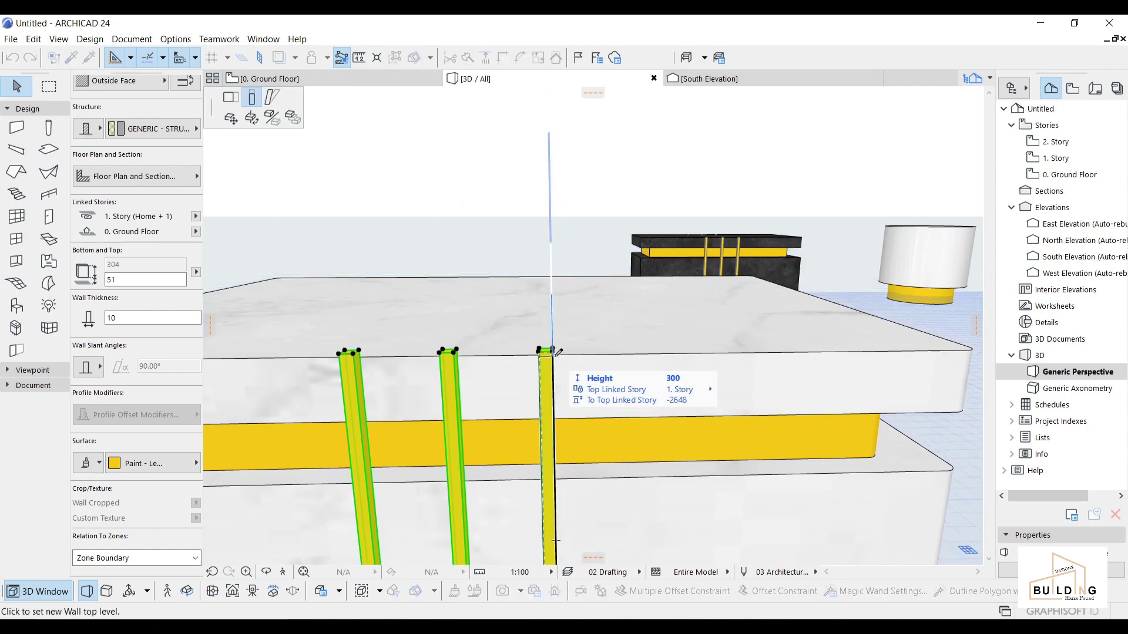
pyautogui.click(553, 356)
pyautogui.scroll(-1, 567, 380)
pyautogui.keyDown('shift'); pyautogui.moveTo(568, 386); pyautogui.dragTo(573, 311, button='middle'); pyautogui.keyUp('shift')
pyautogui.hotkey('ctrl', 'a')
pyautogui.click(306, 92)
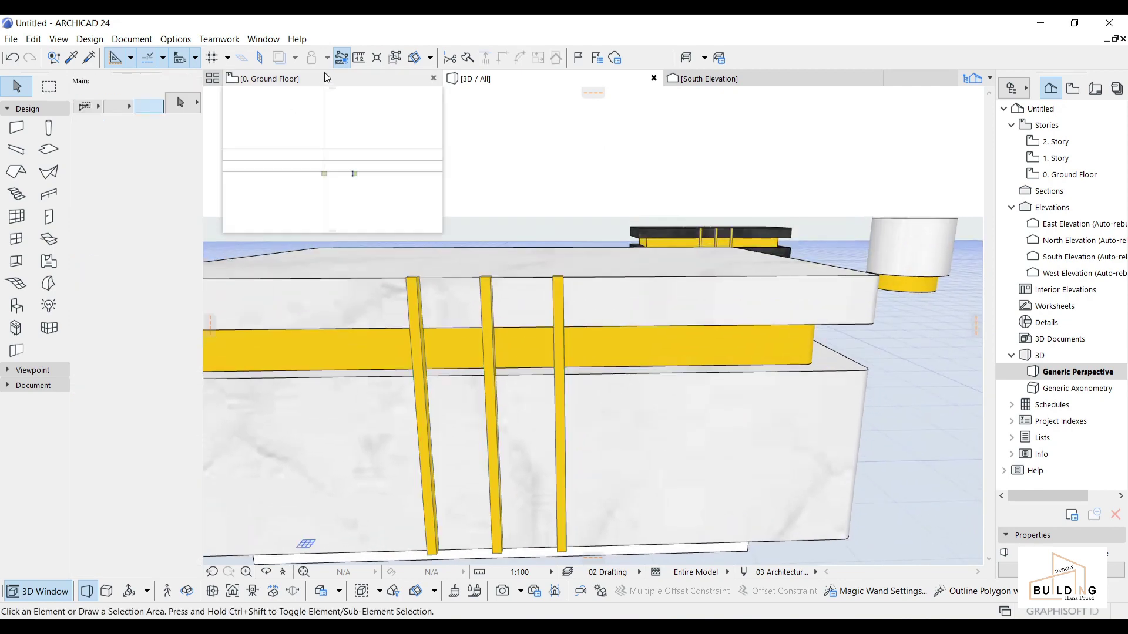
# Reselect all three yellow bars and reset their top to the table's top edge.
pyautogui.moveTo(422, 331); pyautogui.dragTo(713, 324, button='middle')
pyautogui.click(889, 304)
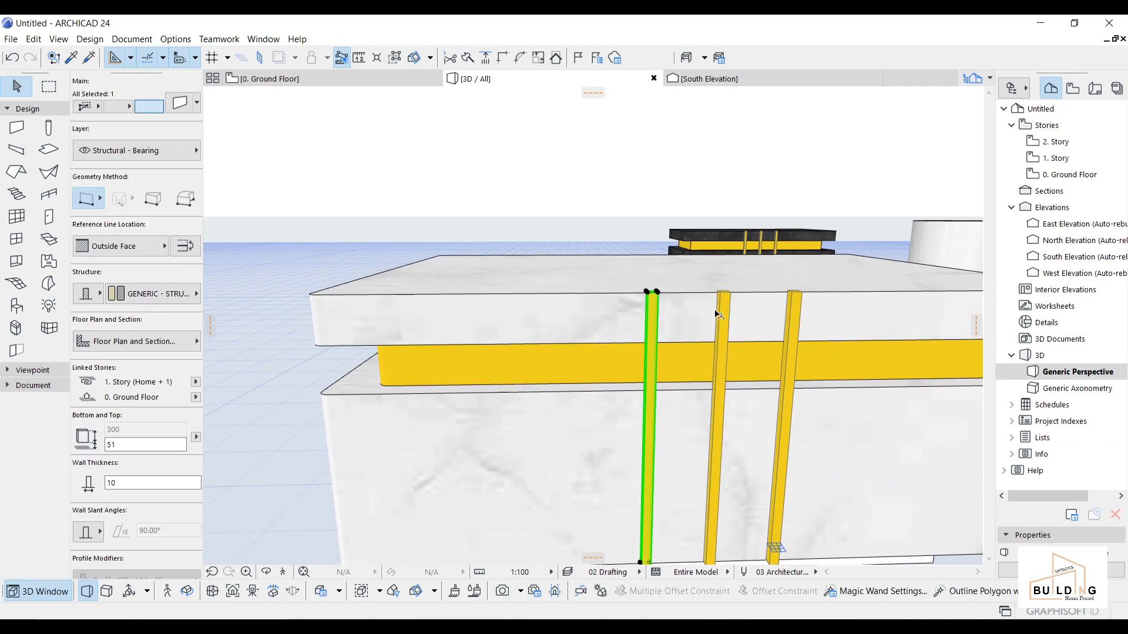
pyautogui.click(719, 315)
pyautogui.keyDown('shift'); pyautogui.click(653, 326); pyautogui.keyUp('shift')
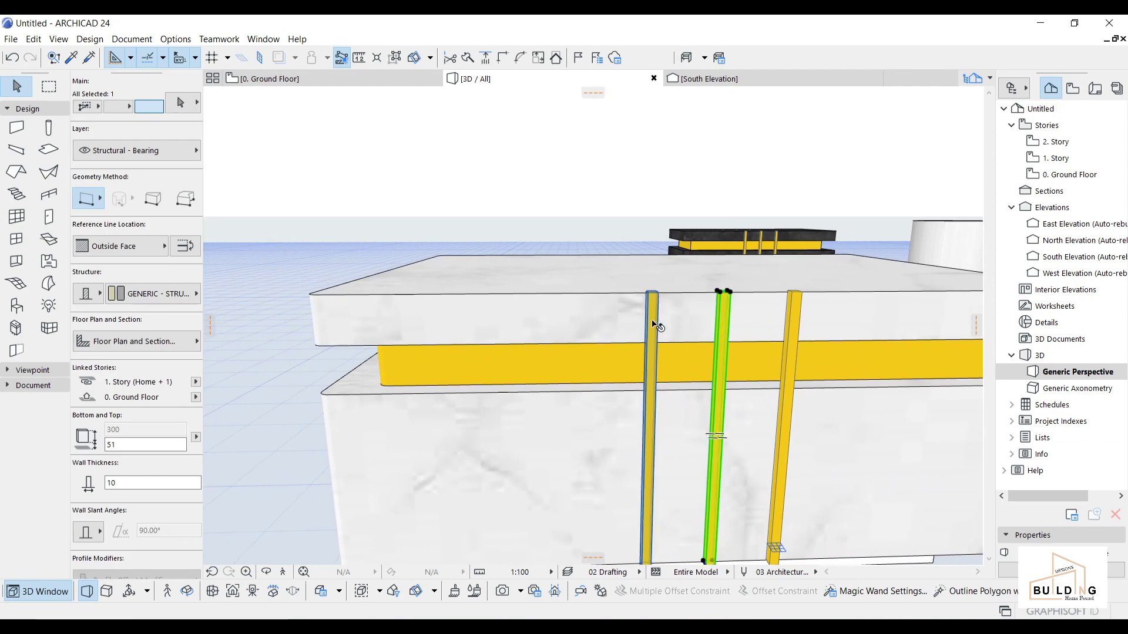
pyautogui.keyDown('shift'); pyautogui.click(794, 324); pyautogui.keyUp('shift')
pyautogui.scroll(5, 793, 294)
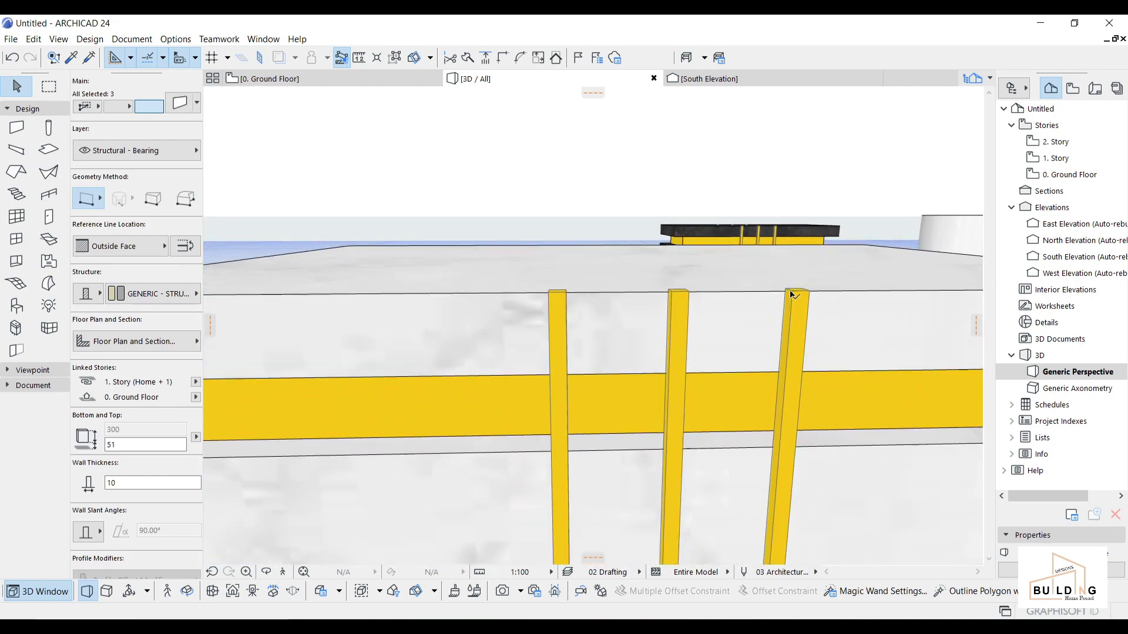
pyautogui.scroll(1, 793, 295)
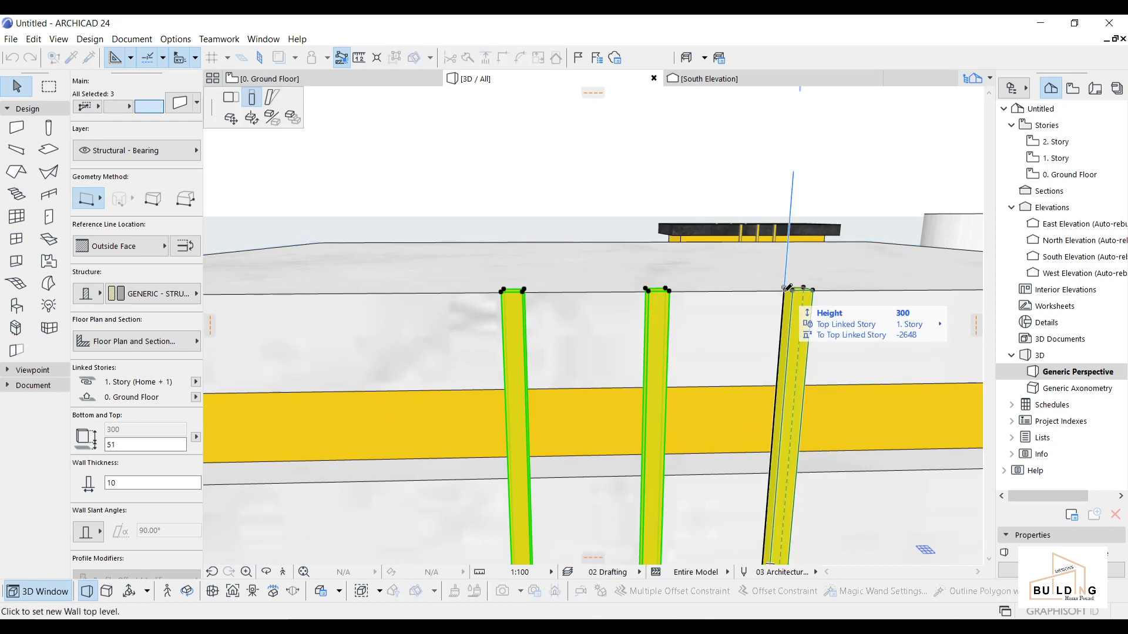
pyautogui.click(784, 289)
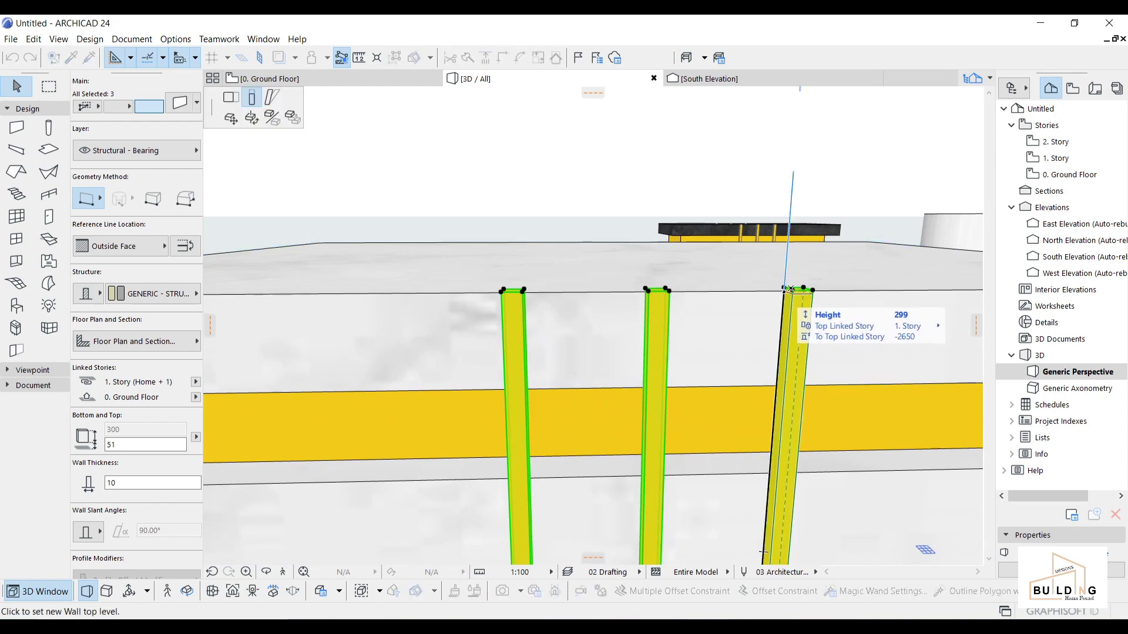
pyautogui.click(786, 292)
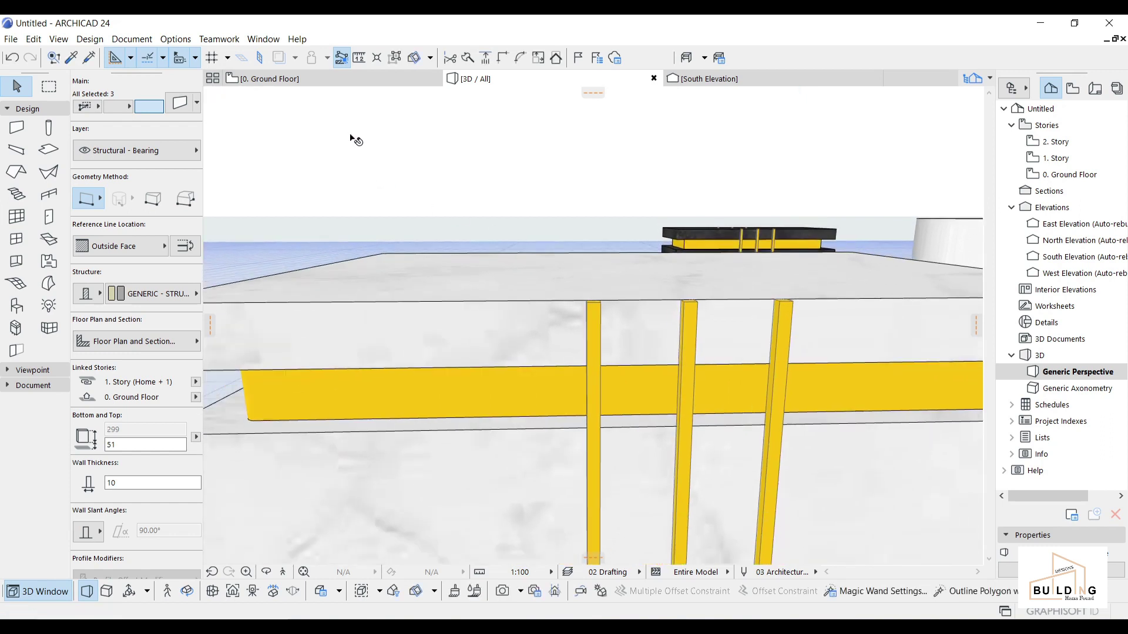
# On the Ground Floor plan, select the yellow bars.
pyautogui.click(379, 80)
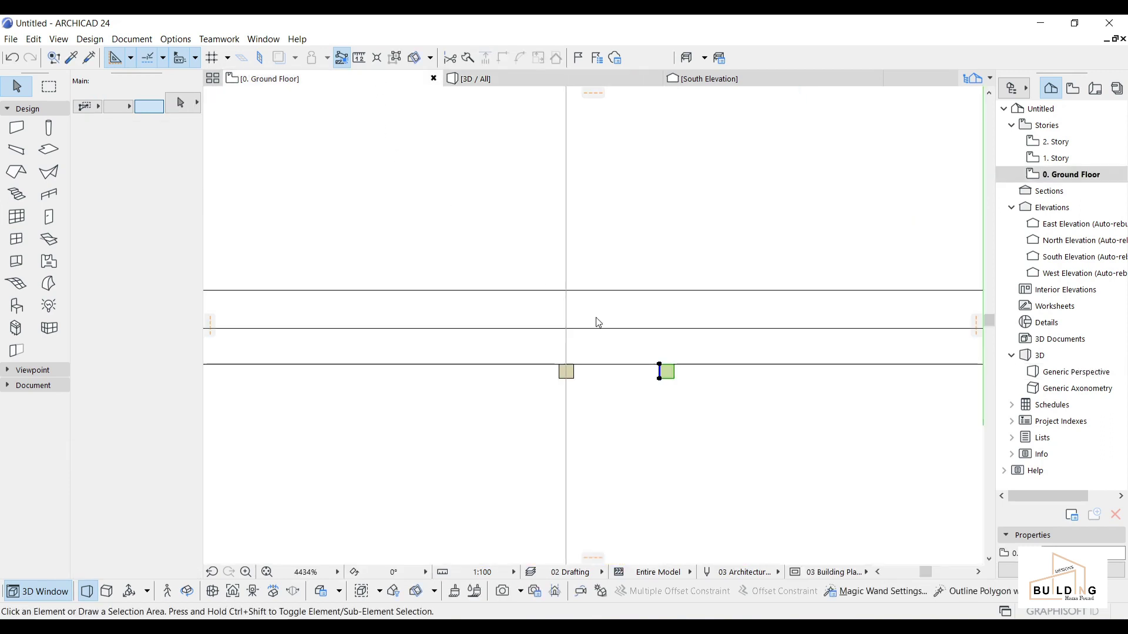
pyautogui.scroll(-1, 598, 323)
pyautogui.click(617, 370)
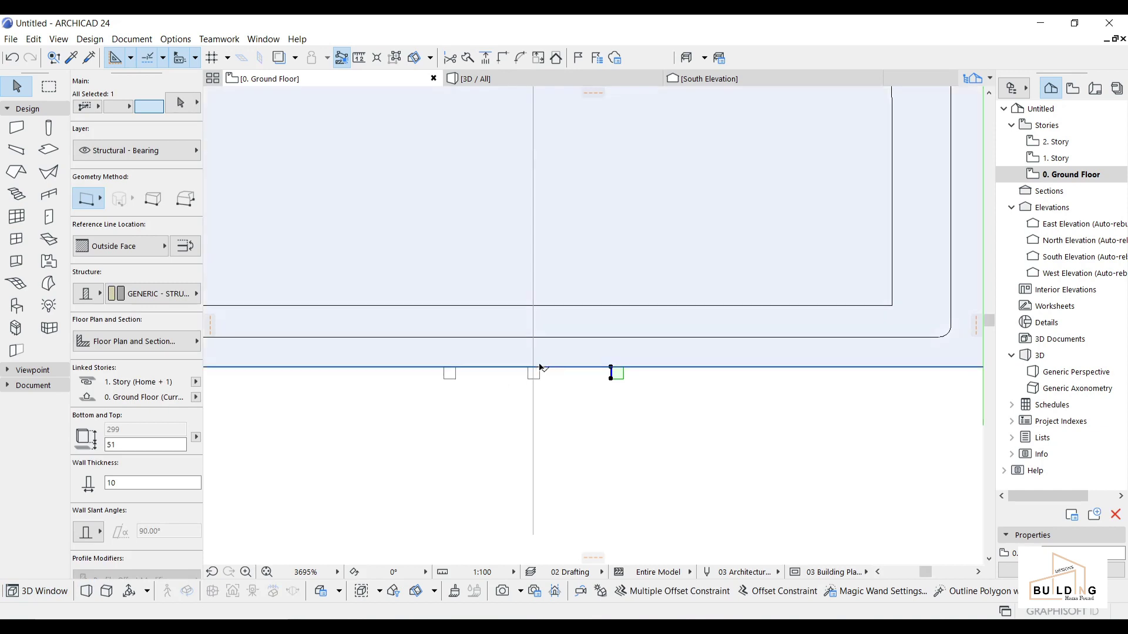
pyautogui.scroll(-4, 609, 404)
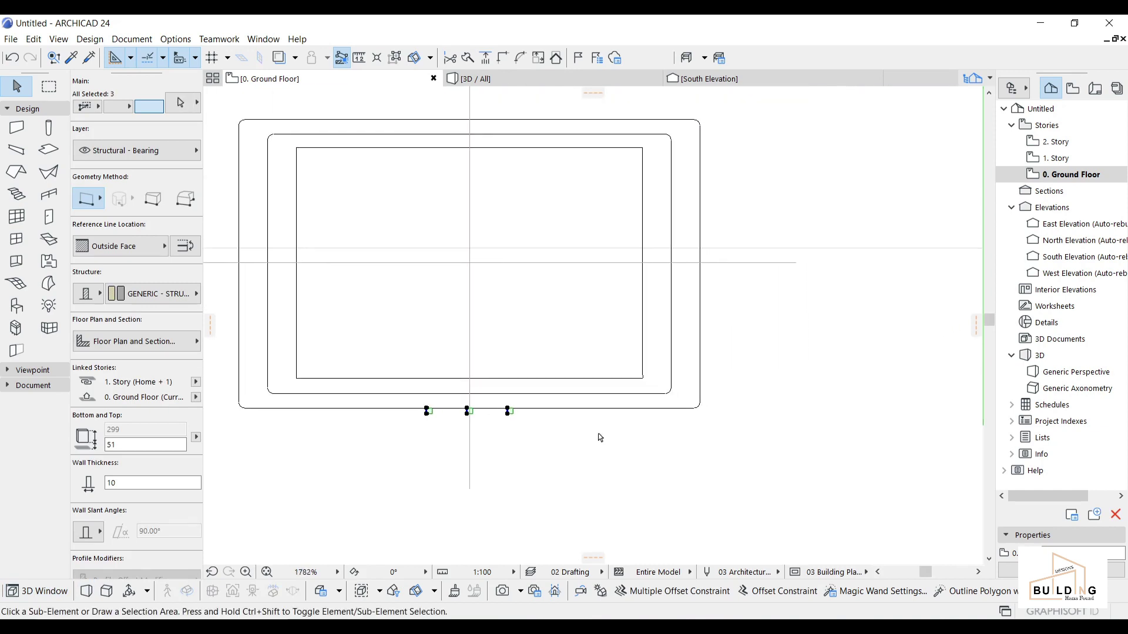
# Mirror a copy of the bars across an axis through the slab's middle.
pyautogui.hotkey('ctrl', 'alt', 'm')
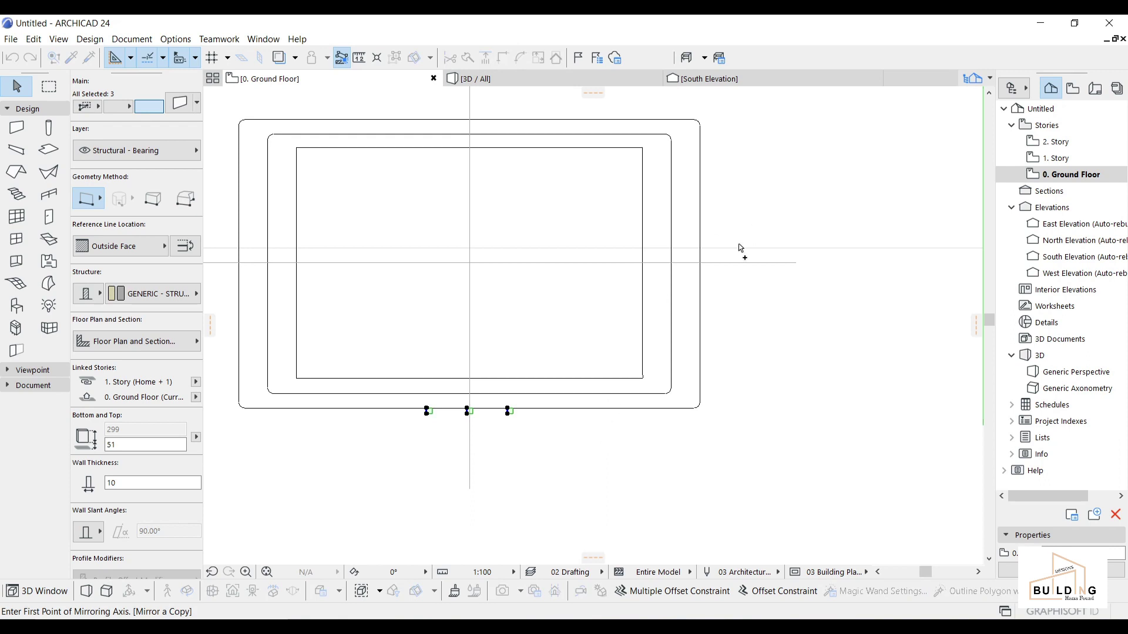
pyautogui.click(700, 263)
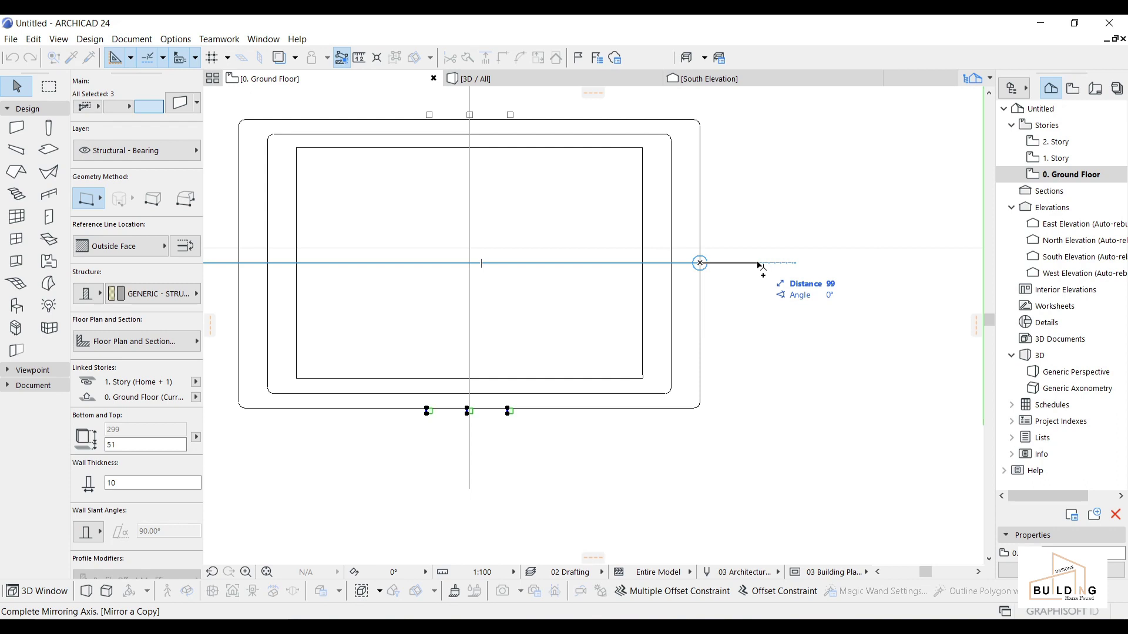
pyautogui.press('Escape')
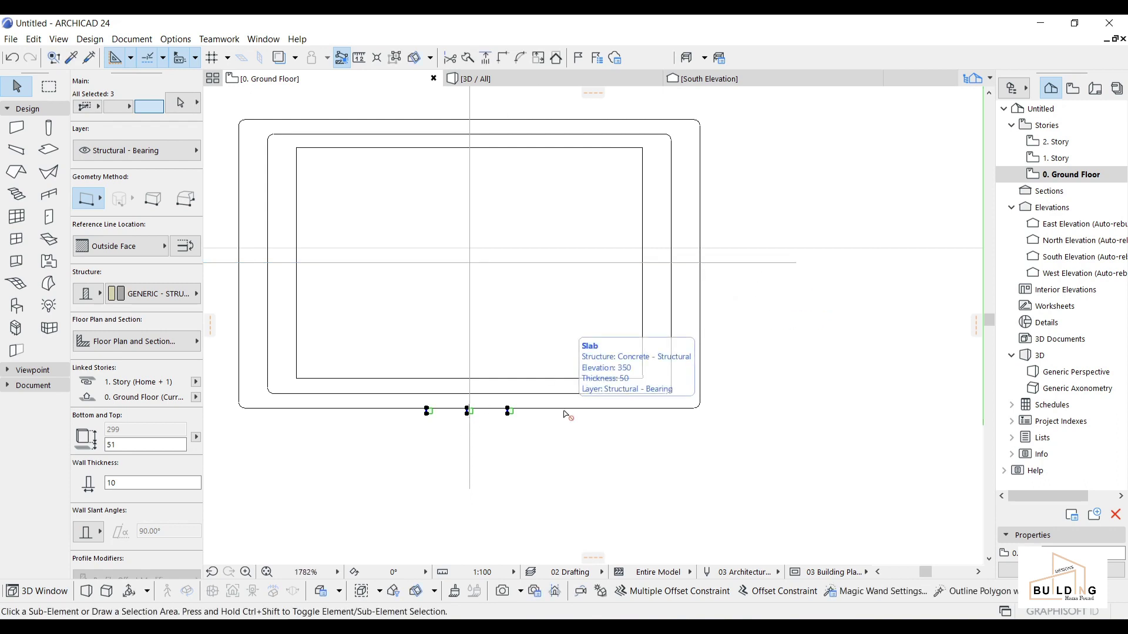
pyautogui.hotkey('ctrl', 'alt', 'm')
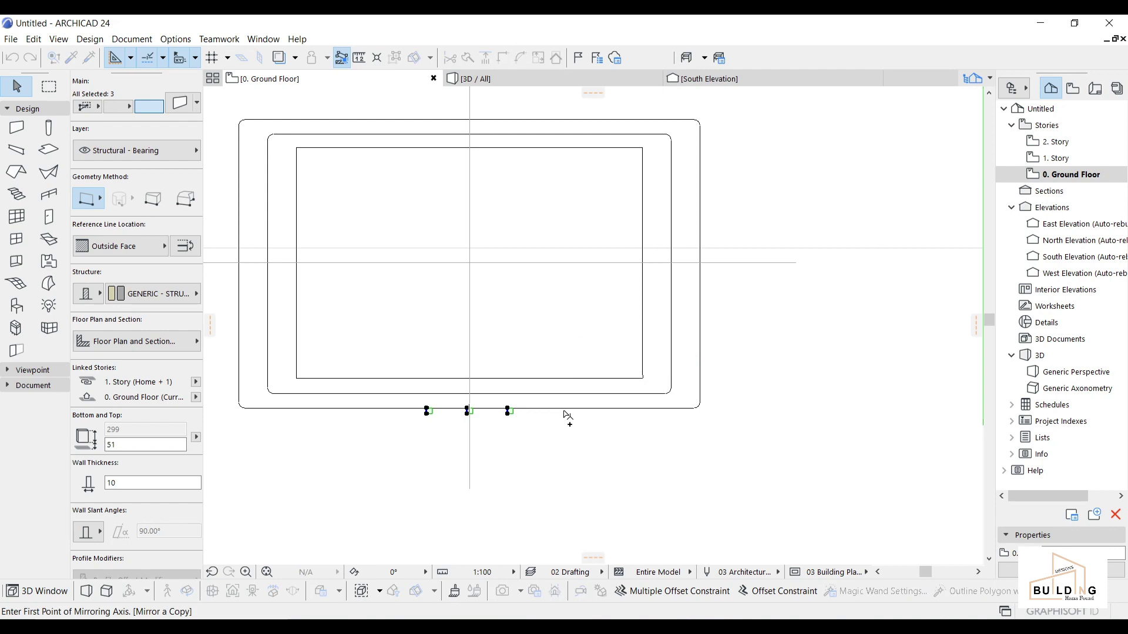
pyautogui.click(701, 263)
pyautogui.click(725, 263)
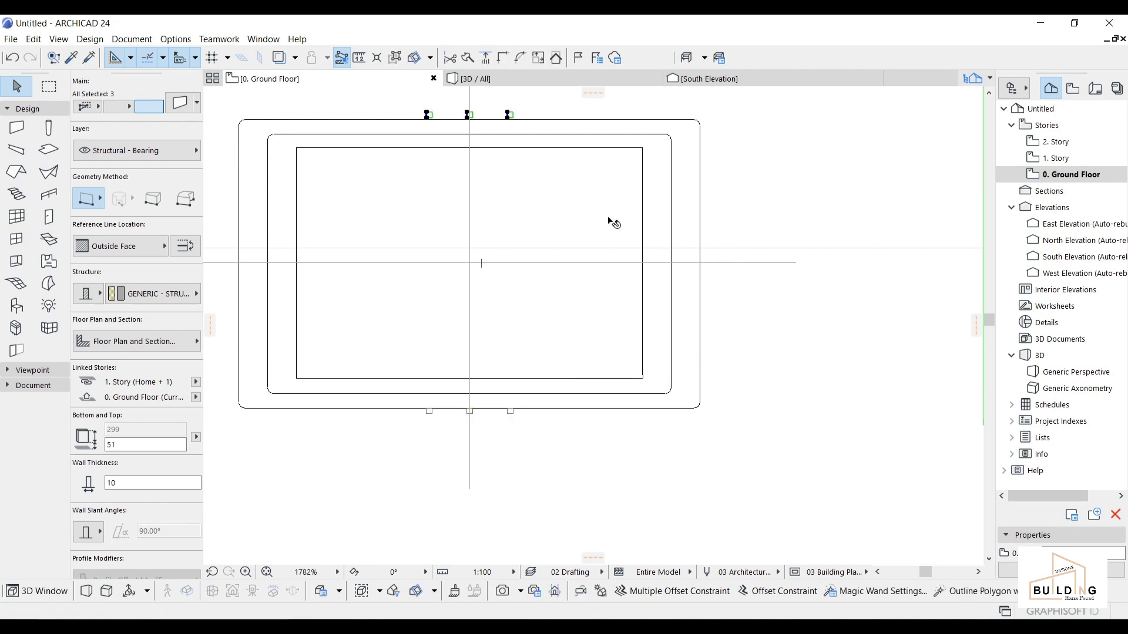
pyautogui.moveTo(611, 221); pyautogui.dragTo(647, 316, button='middle')
pyautogui.scroll(3, 567, 211)
# Move the mirrored wall pieces down onto the horizontal line, deselect, and return to 3D.
pyautogui.hotkey('ctrl', 'd')
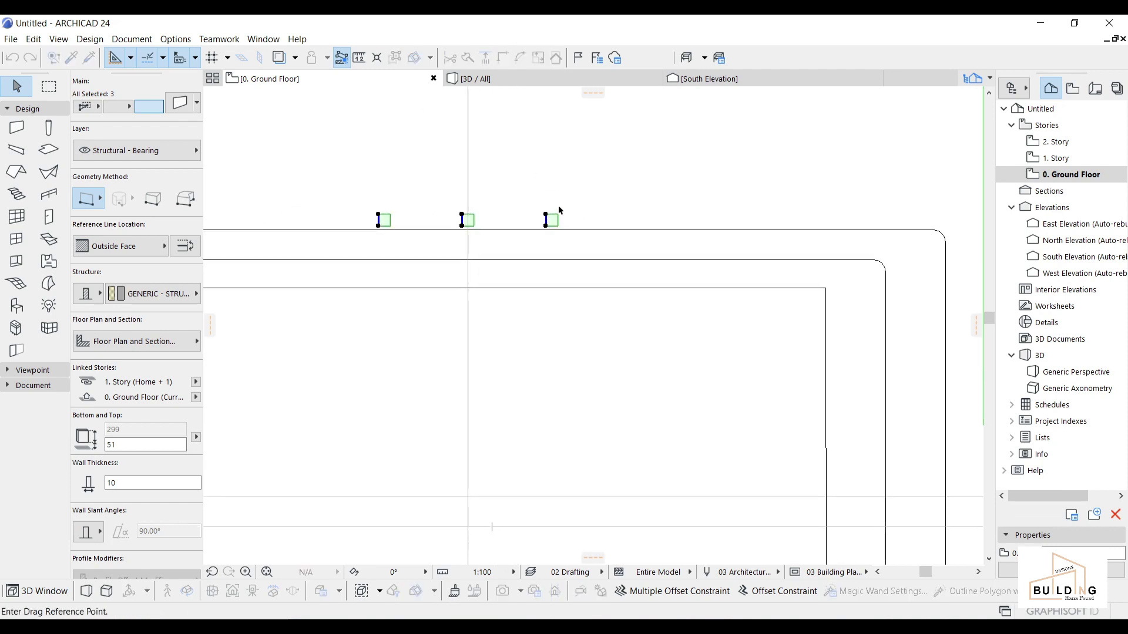
pyautogui.scroll(3, 567, 210)
pyautogui.scroll(1, 546, 235)
pyautogui.click(527, 252)
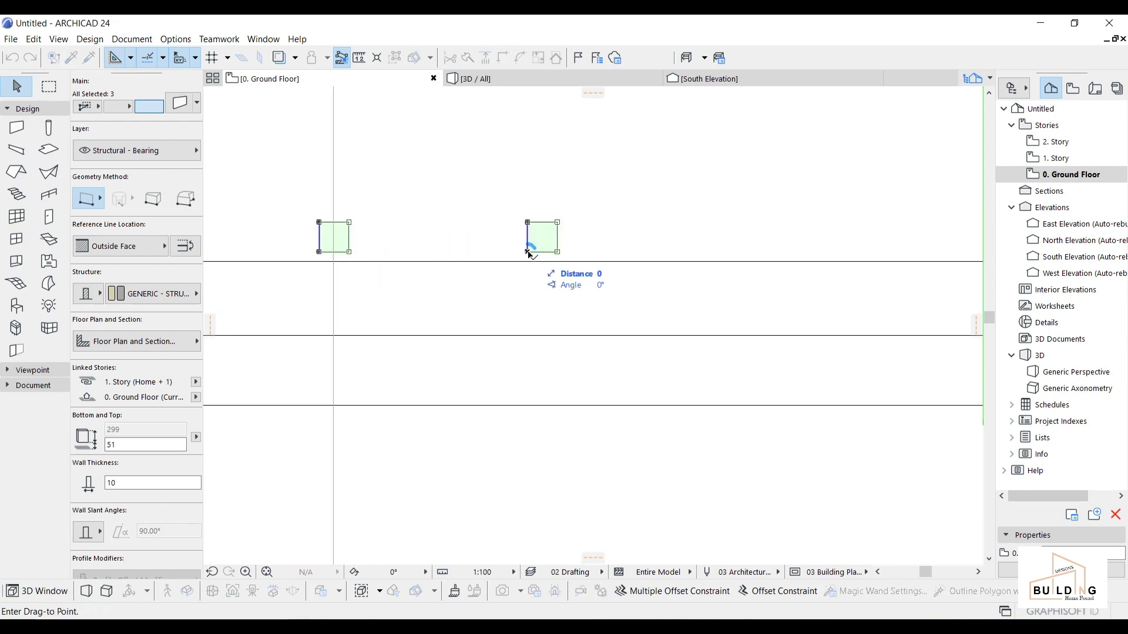
pyautogui.click(527, 261)
pyautogui.scroll(-8, 549, 259)
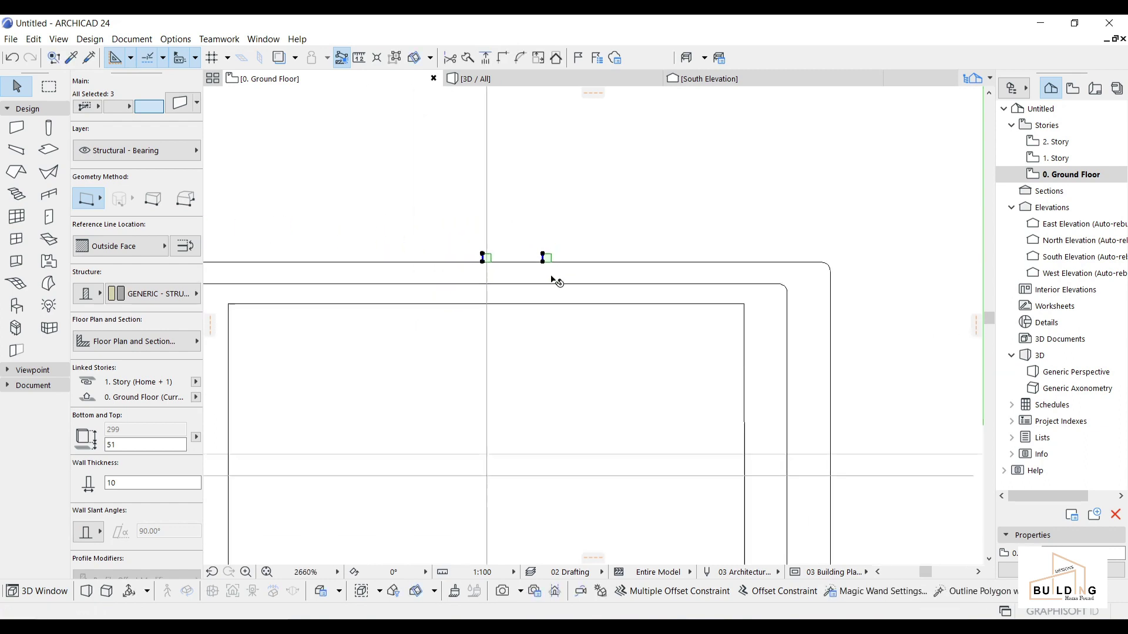
pyautogui.click(558, 104)
pyautogui.click(552, 81)
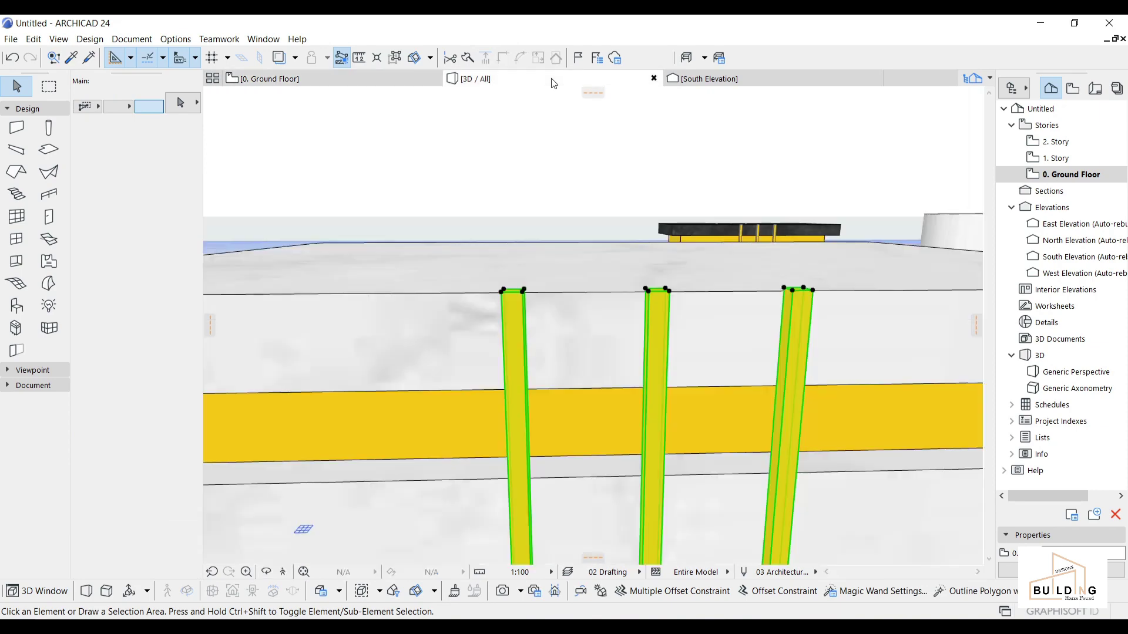
# Zoom out and orbit over the furniture set, then select the large pink round table.
pyautogui.scroll(-3, 624, 442)
pyautogui.scroll(-5, 625, 442)
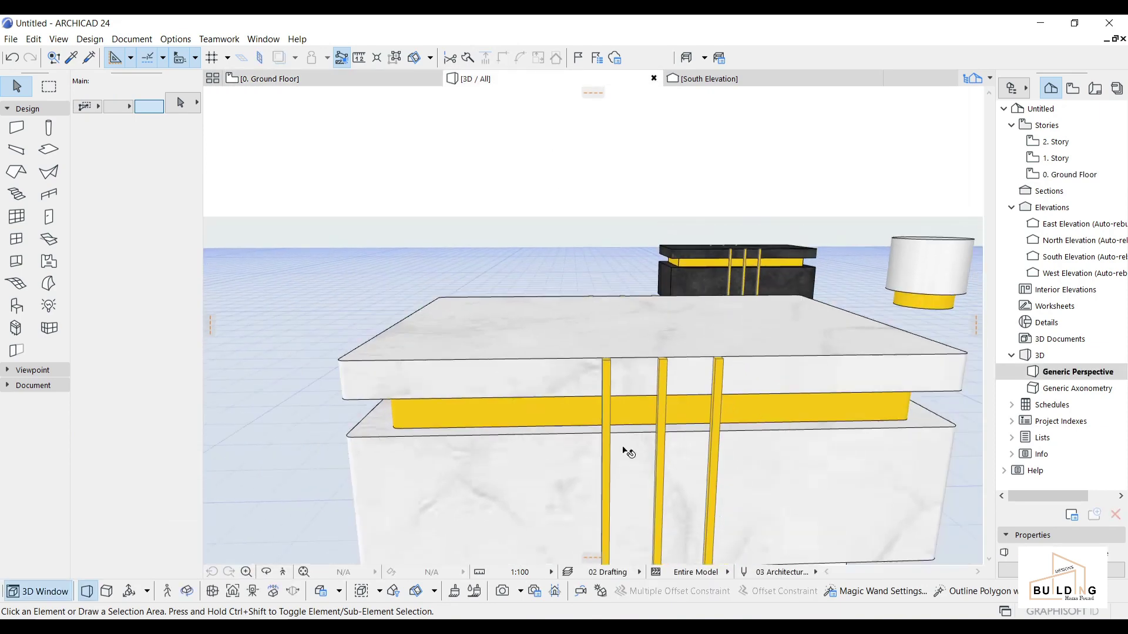
pyautogui.click(268, 572)
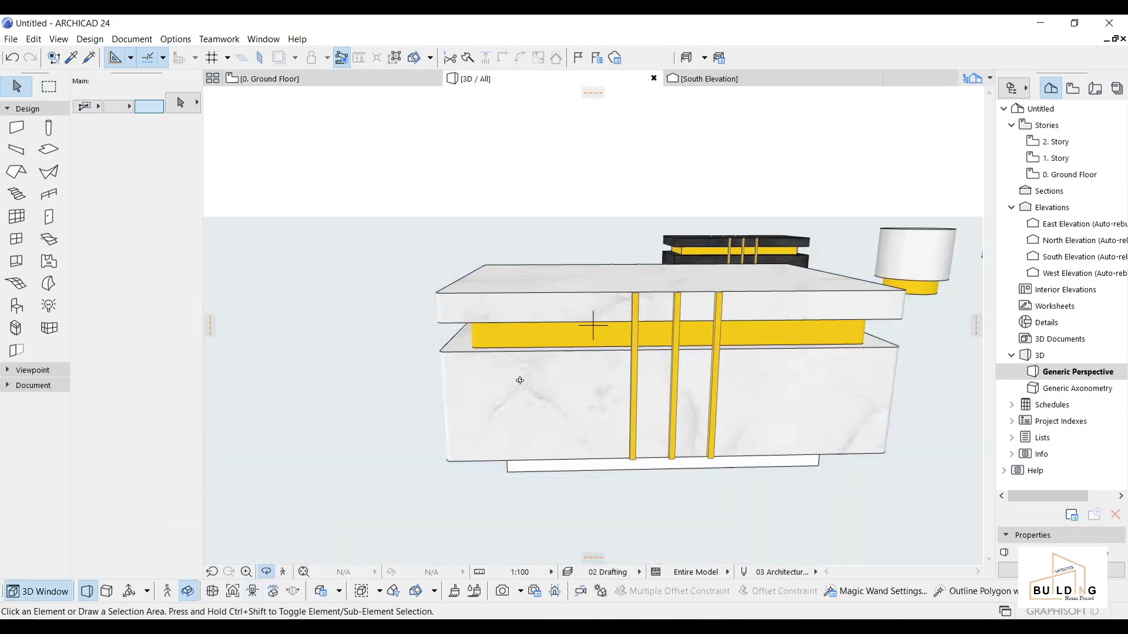
pyautogui.moveTo(594, 323); pyautogui.dragTo(468, 343)
pyautogui.scroll(-5, 342, 411)
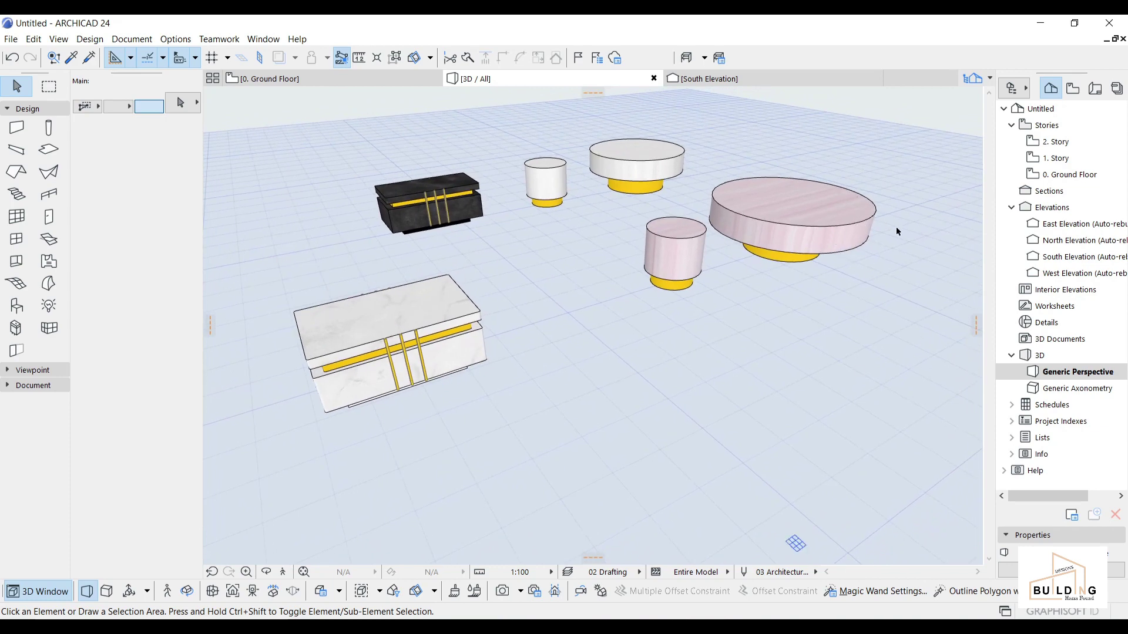
pyautogui.click(878, 157)
pyautogui.click(772, 258)
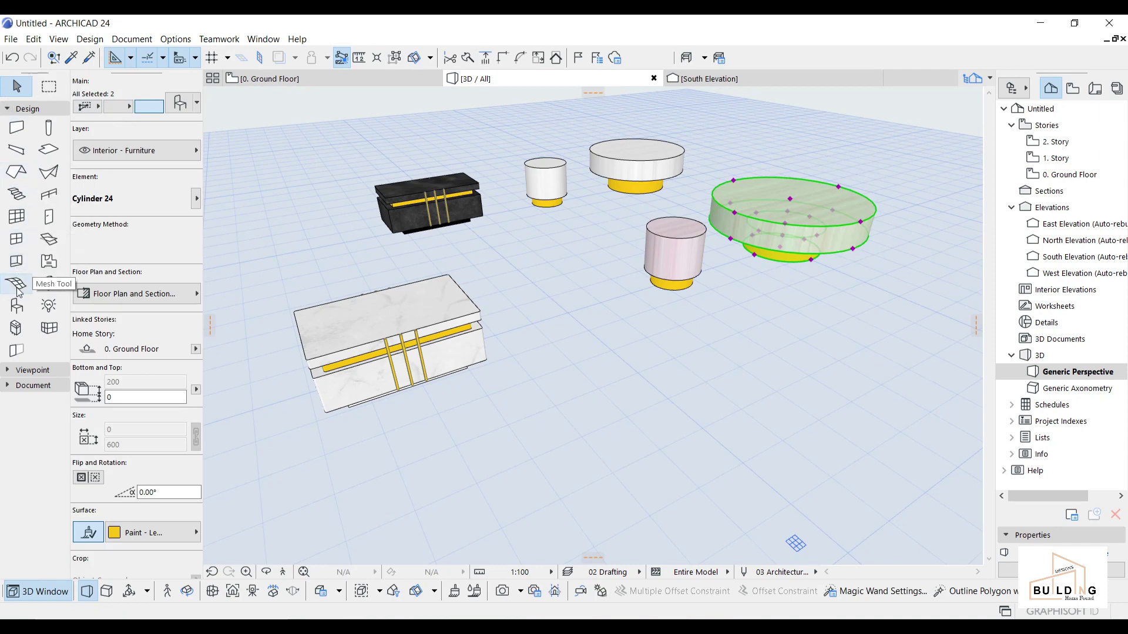
# Save the selected round table as an object named 'coffee table' in the Embedded Library.
pyautogui.click(11, 38)
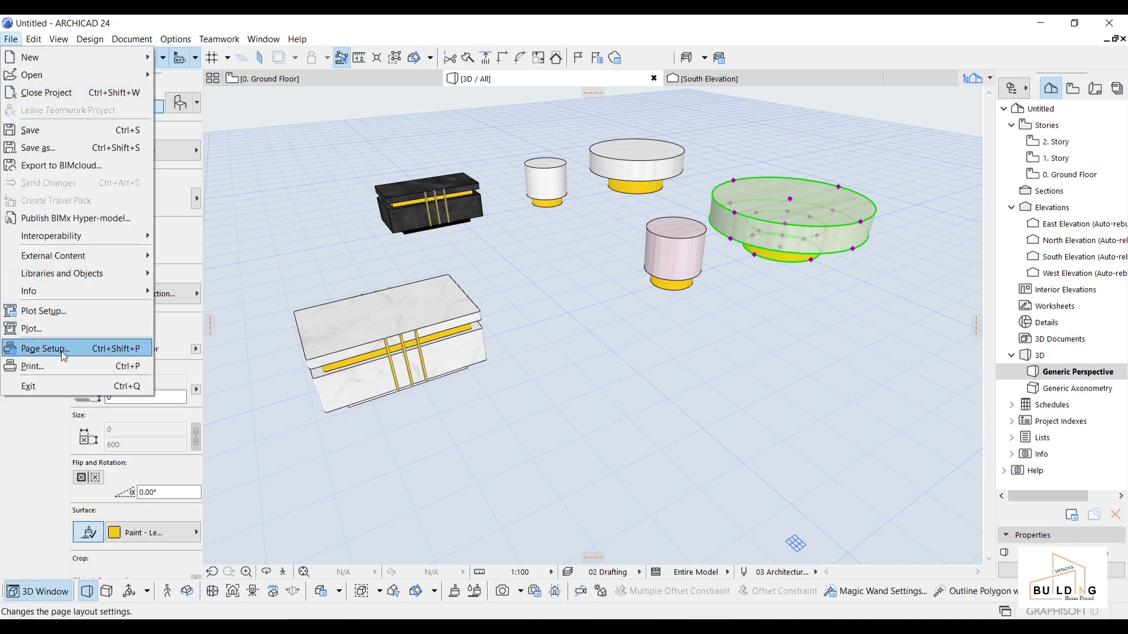
pyautogui.moveTo(64, 274)
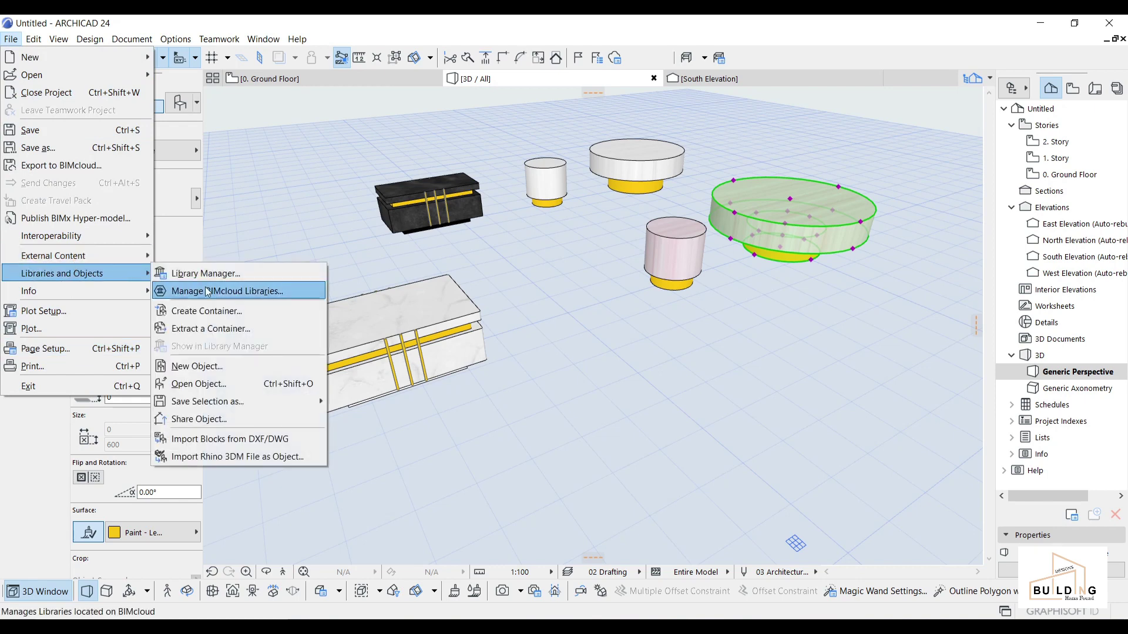
pyautogui.moveTo(245, 404)
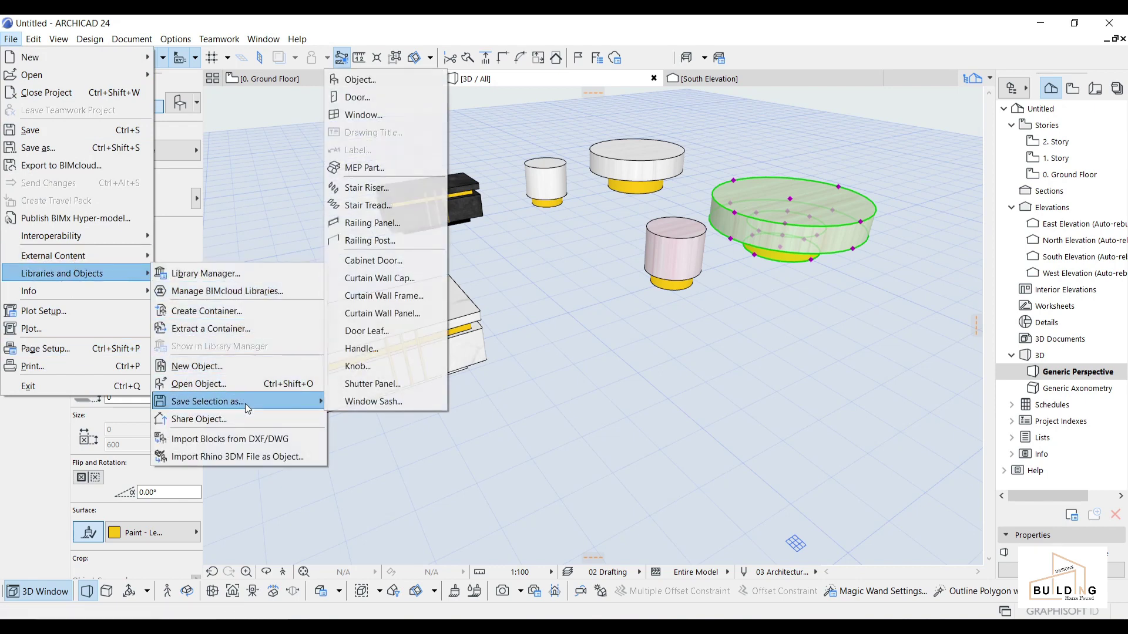
pyautogui.click(357, 82)
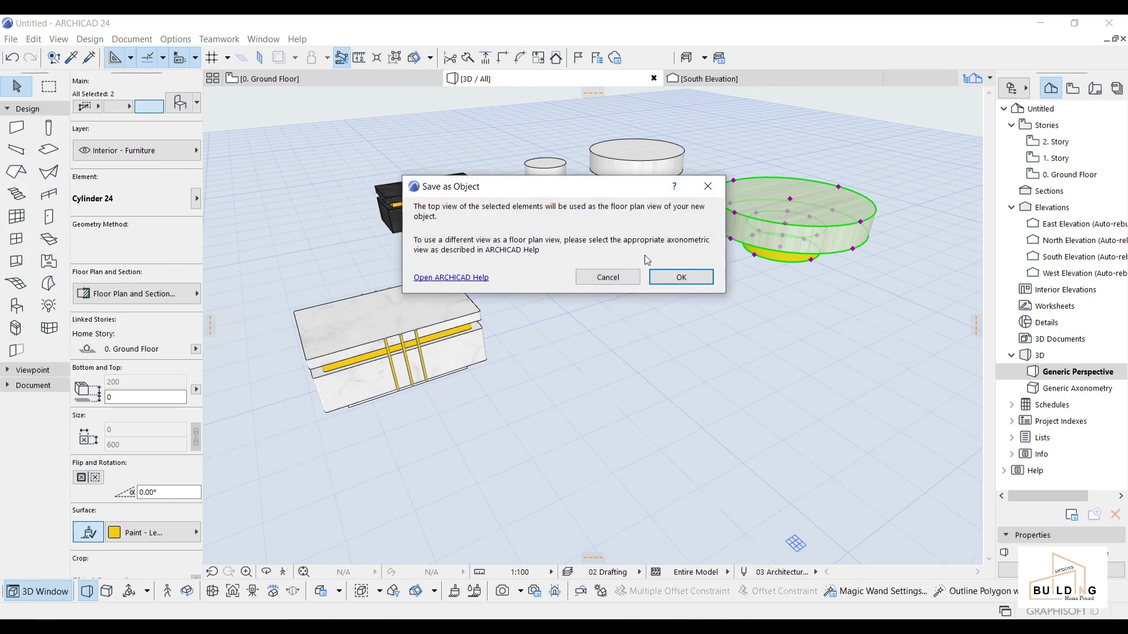
pyautogui.click(681, 276)
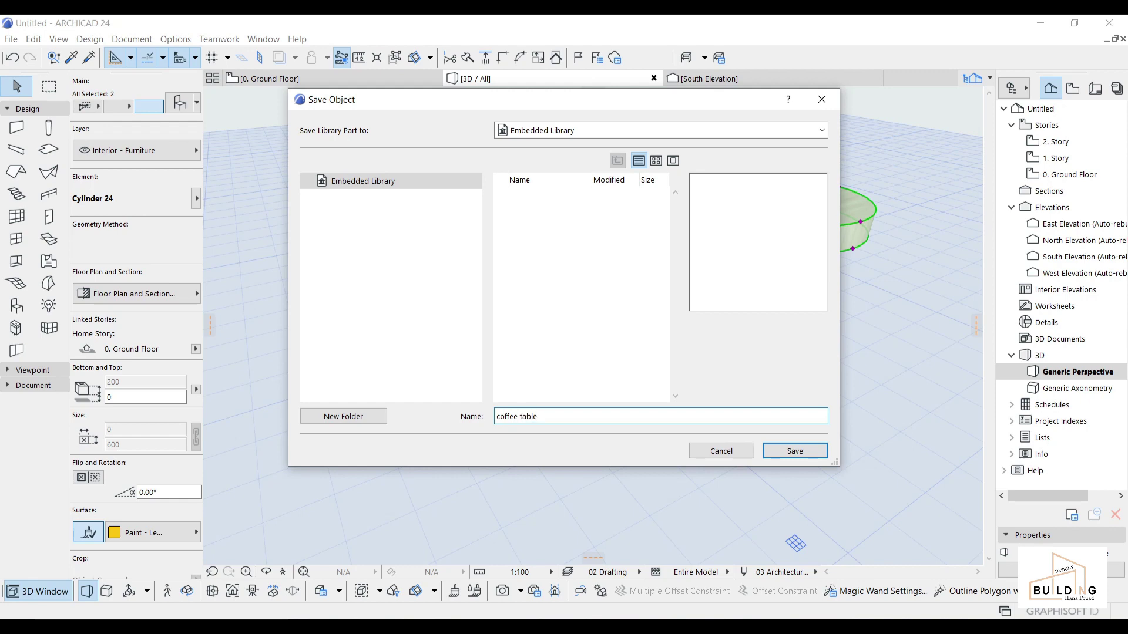
pyautogui.click(795, 451)
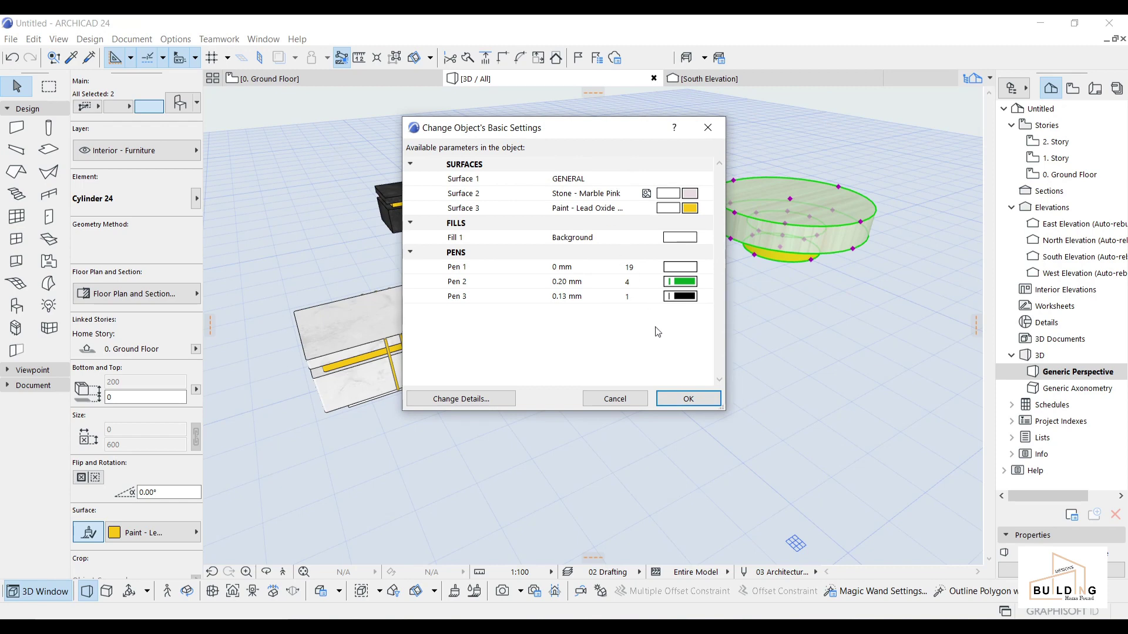
pyautogui.click(688, 398)
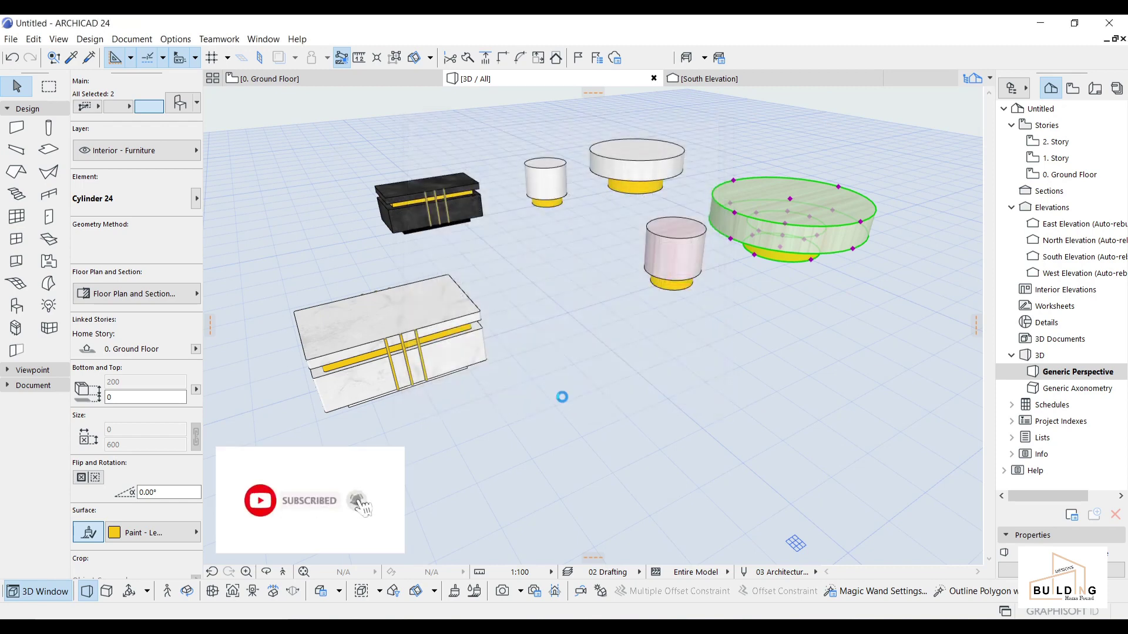
# In the Object default settings, set the coffee table's Surface 2 to Stonework - 02.
pyautogui.scroll(-3, 573, 397)
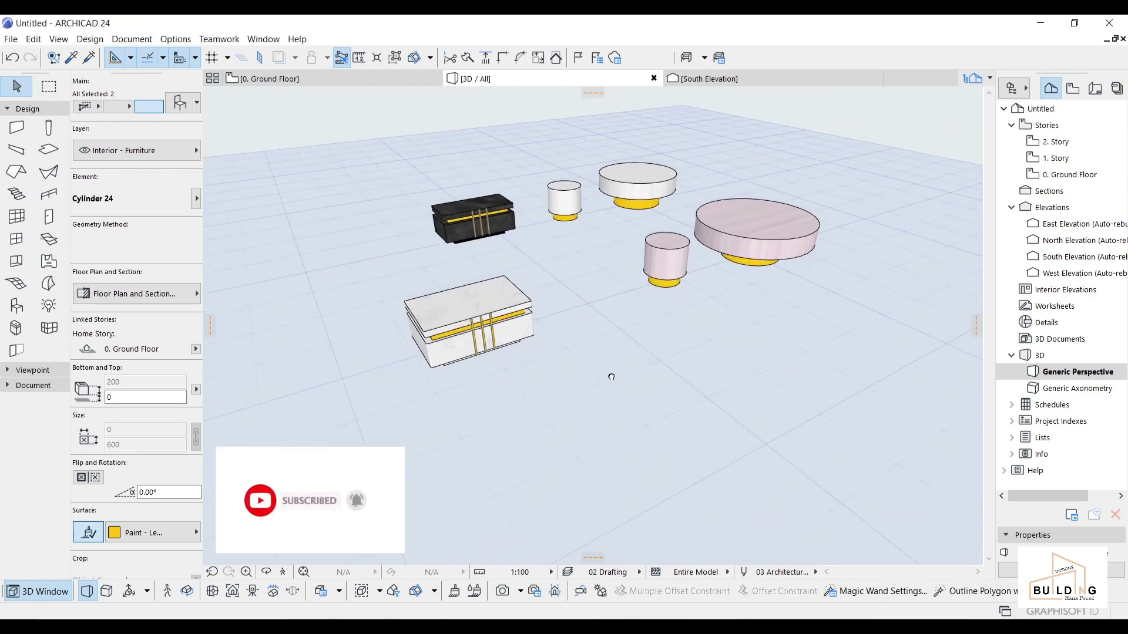
pyautogui.press('Escape')
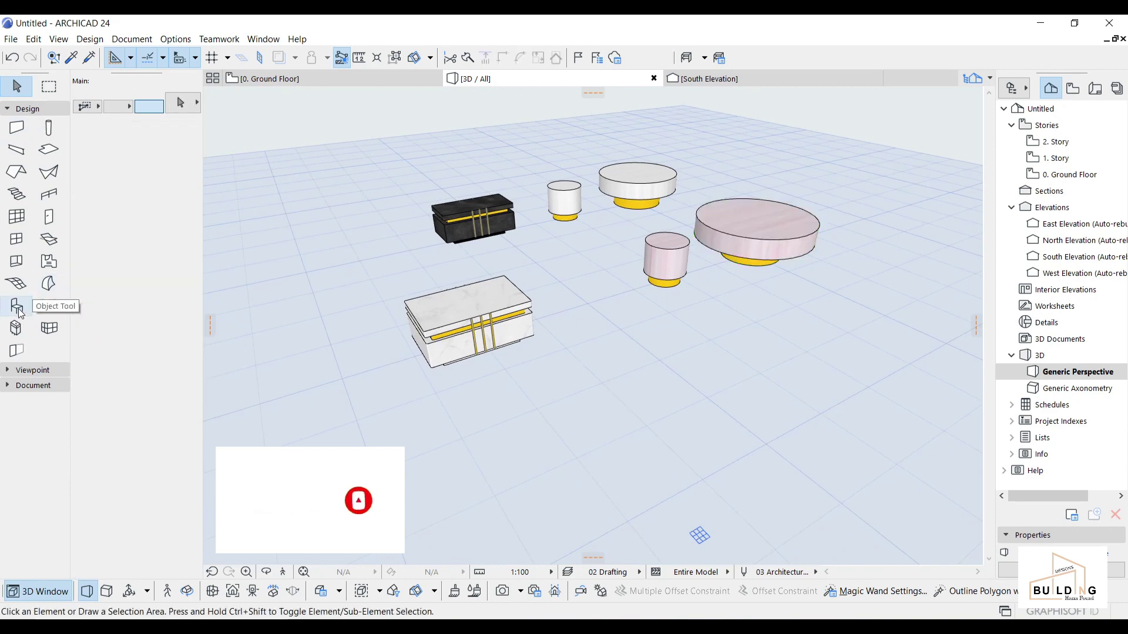
pyautogui.click(17, 306)
pyautogui.click(180, 104)
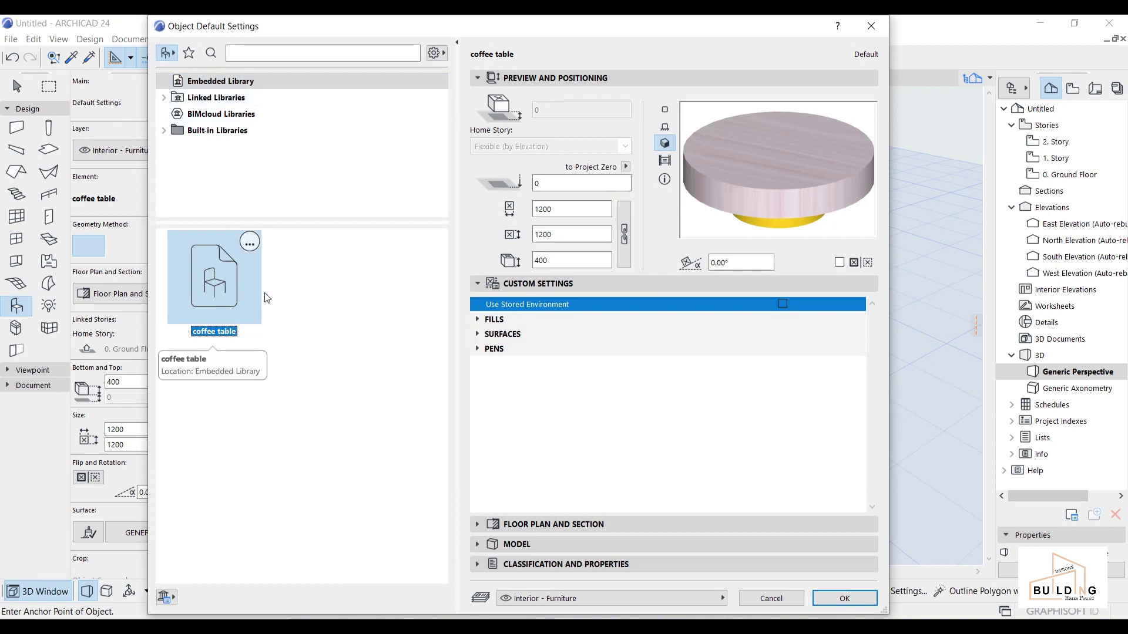
pyautogui.click(478, 319)
pyautogui.click(478, 319)
pyautogui.click(478, 333)
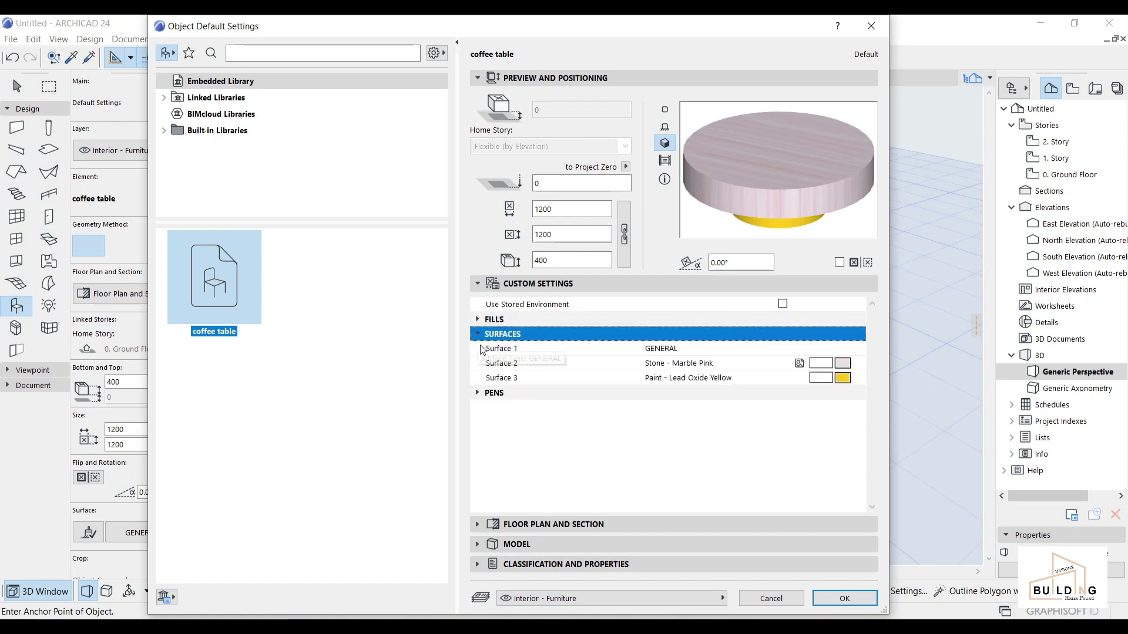
pyautogui.click(820, 363)
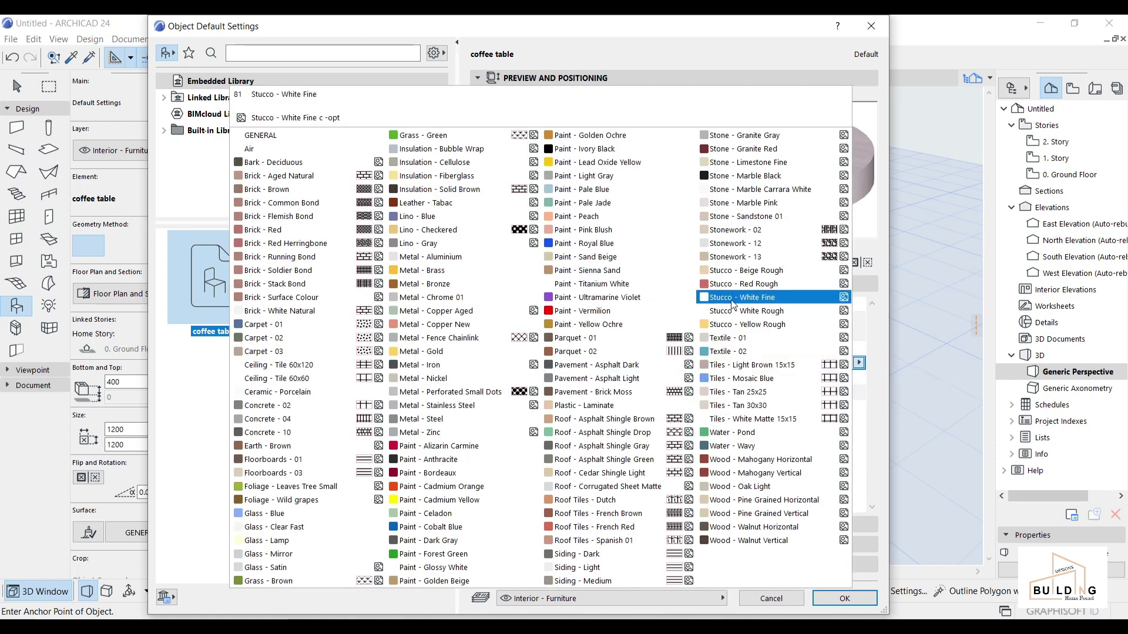
pyautogui.click(728, 230)
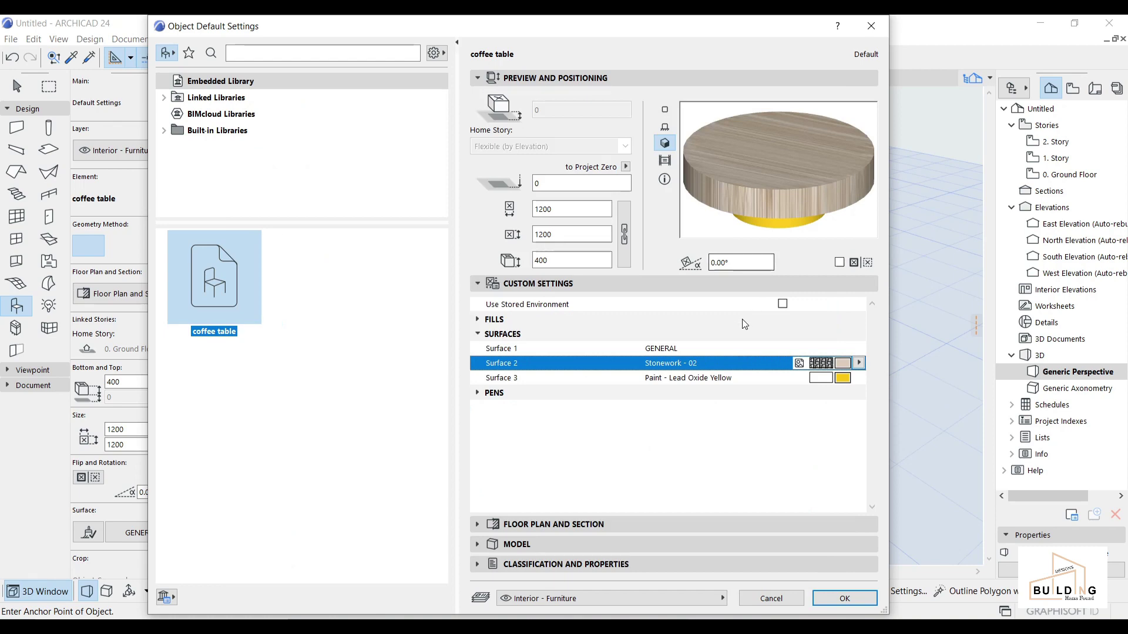
# Confirm the settings and place the wood coffee table near the stools.
pyautogui.click(844, 598)
pyautogui.click(640, 407)
pyautogui.scroll(-2, 664, 350)
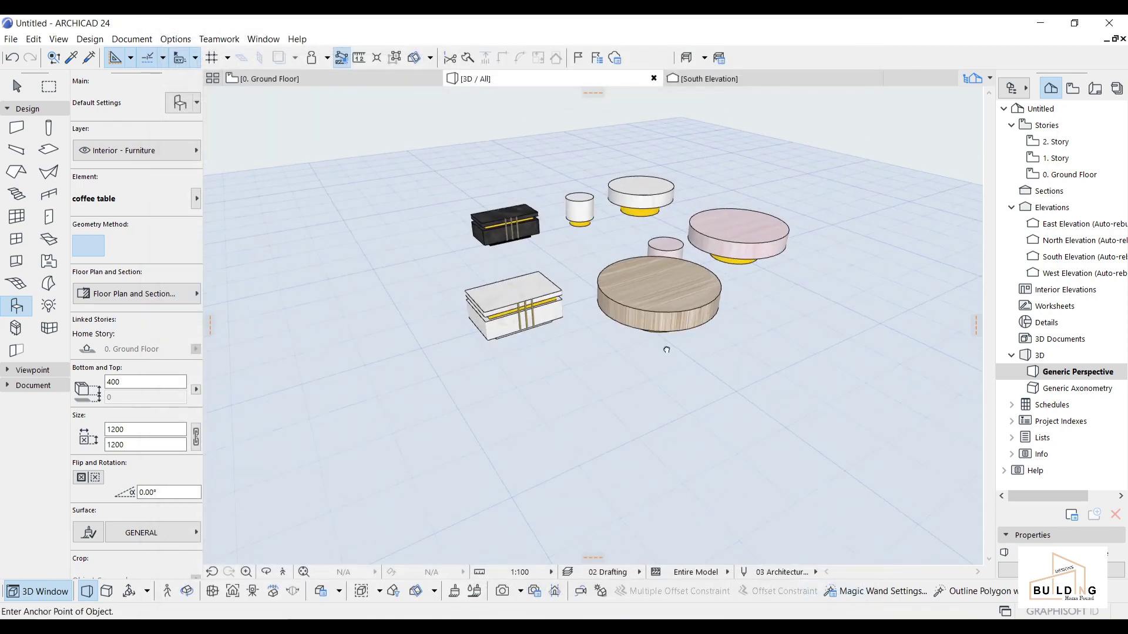
# Select the placed wooden coffee table and drag it 200 down so its bottom reads -200.
pyautogui.moveTo(665, 347); pyautogui.dragTo(597, 319, button='middle')
pyautogui.moveTo(618, 255); pyautogui.dragTo(640, 342, button='middle')
pyautogui.press('Escape')
pyautogui.click(640, 344)
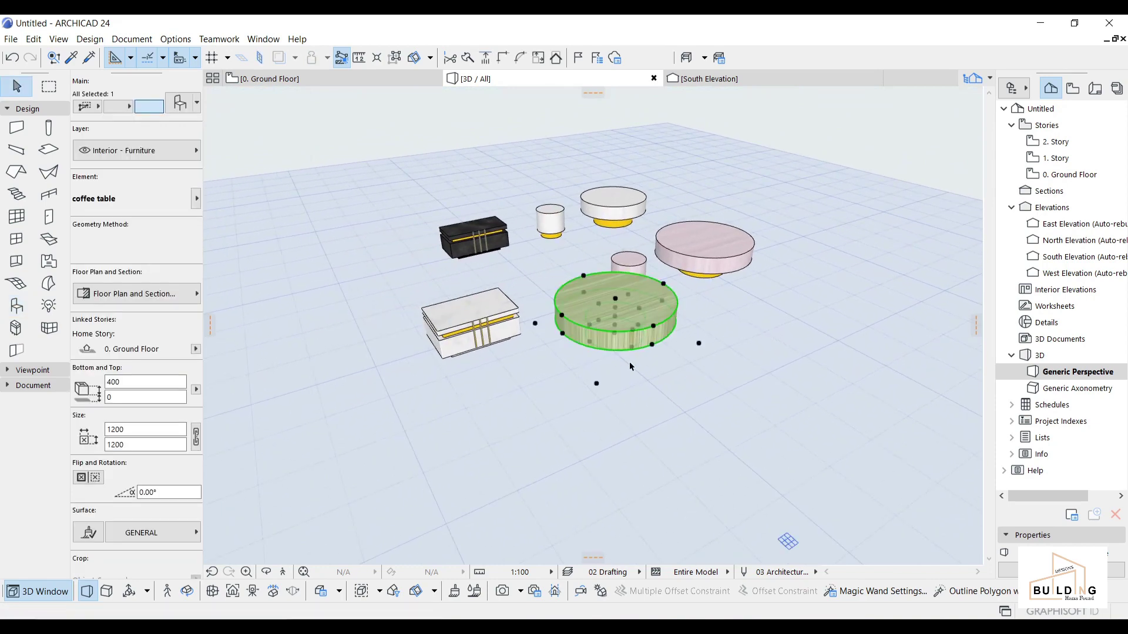
pyautogui.hotkey('ctrl', 'd')
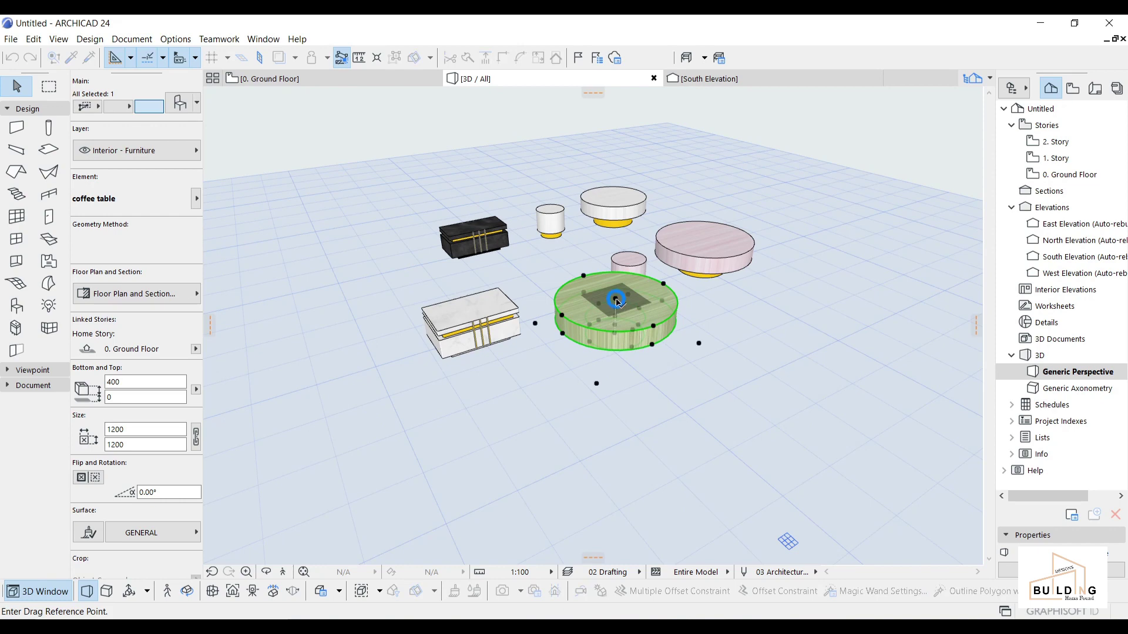
pyautogui.click(616, 300)
pyautogui.click(616, 316)
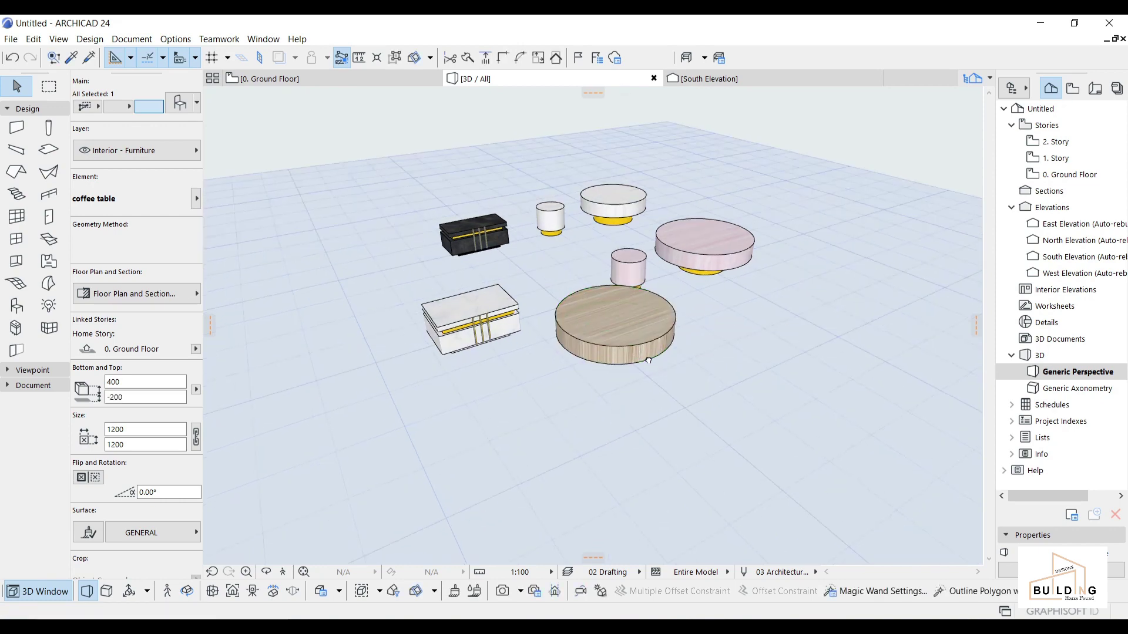